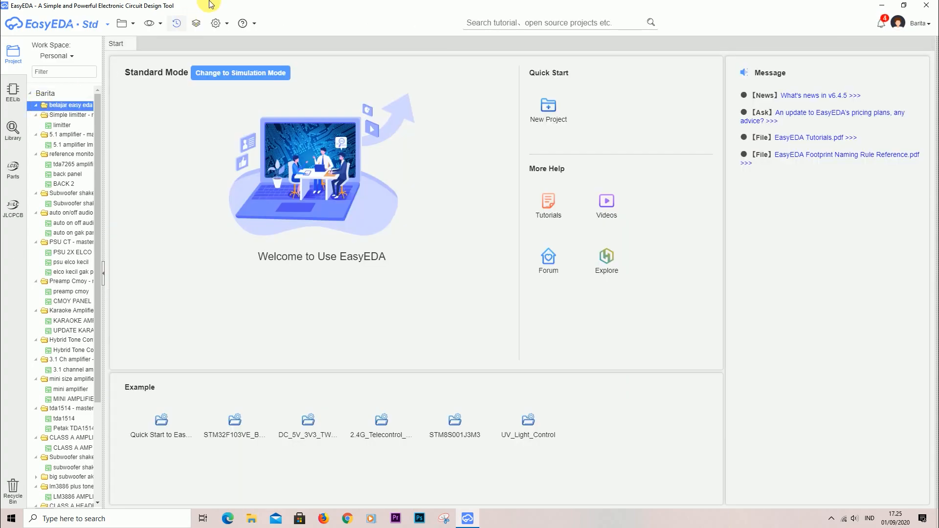
Create a new PCB in mm with 2 copper layers and a rectangular 100 × 100 mm board outline
{"action": "left_click", "coordinate": [122, 23]}
{"action": "mouse_move", "coordinate": [145, 40]}
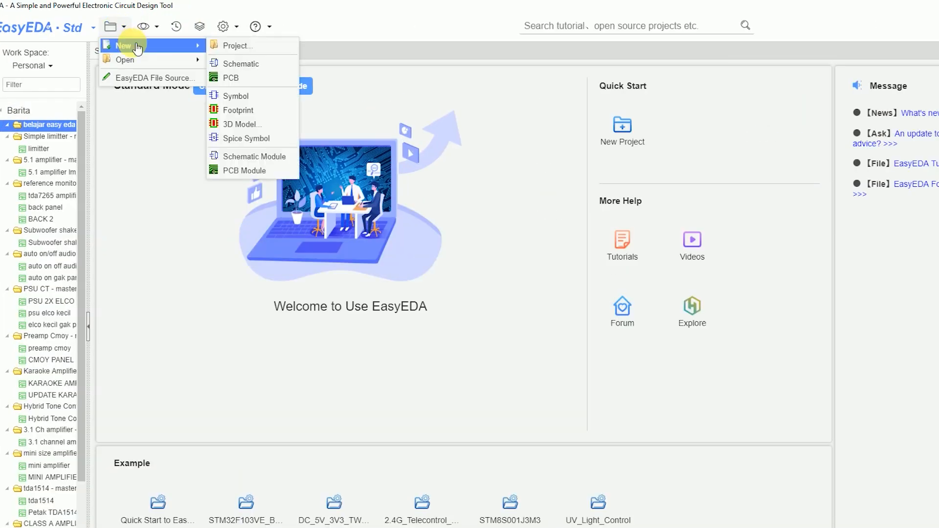
{"action": "left_click", "coordinate": [231, 78]}
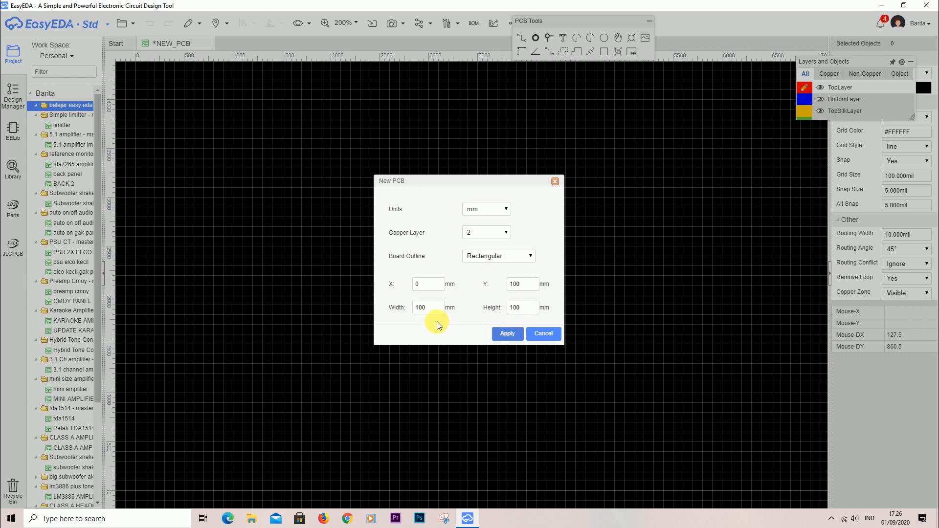
{"action": "left_click", "coordinate": [507, 334]}
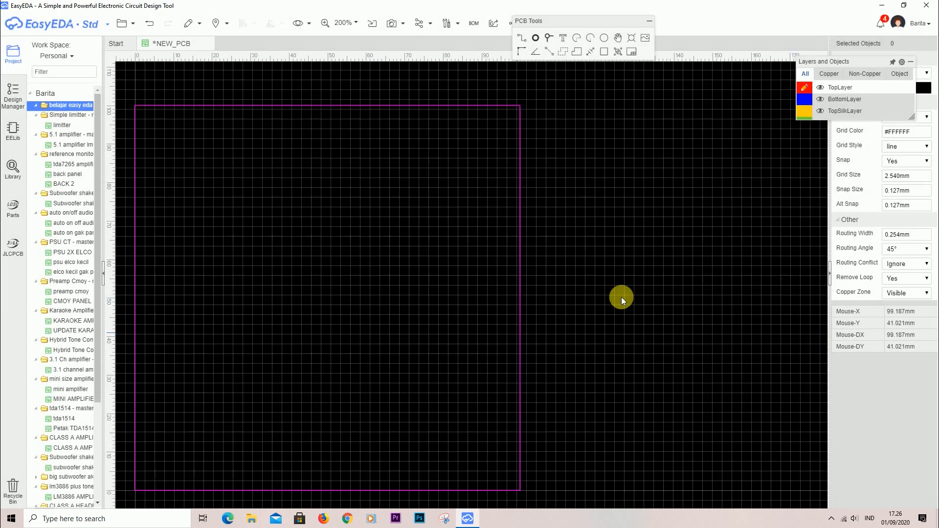
Move the Layers and Objects panel off the canvas attributes to beyond the board's upper-right corner and collapse it
{"action": "left_click_drag", "start_coordinate": [811, 62], "coordinate": [604, 97]}
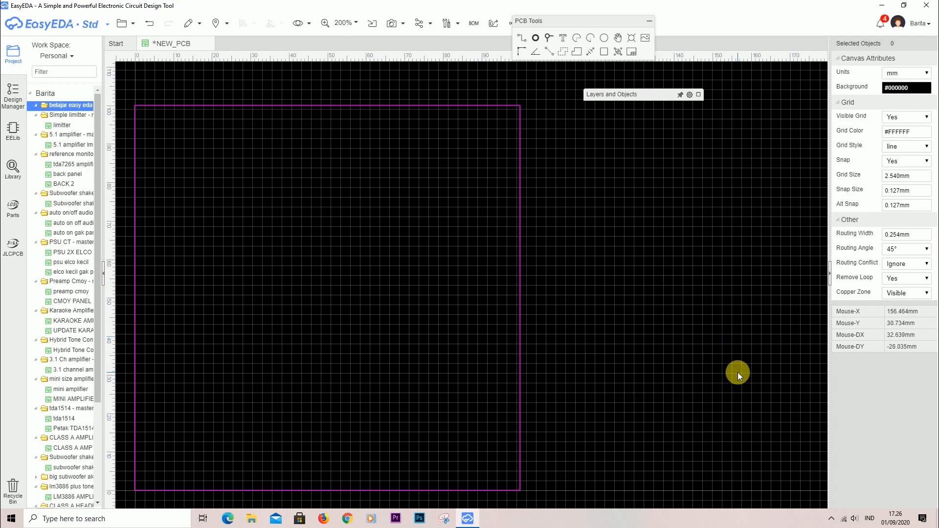
{"action": "left_click", "coordinate": [846, 519]}
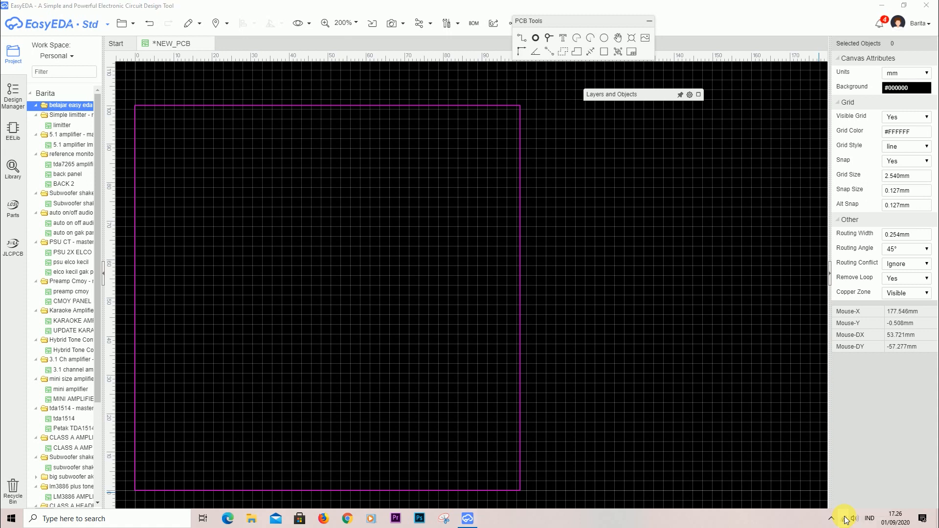
{"action": "left_click", "coordinate": [774, 527]}
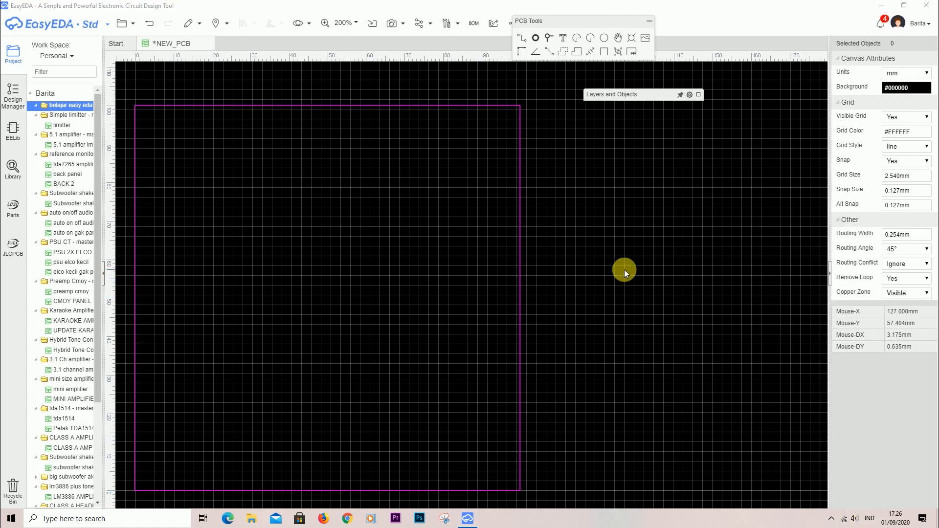
Search the LCSC class of the component library for "lelon 2200uf" and select the 2200uF 50V ±20% capacitor
{"action": "right_click", "coordinate": [579, 238]}
{"action": "left_click", "coordinate": [600, 255]}
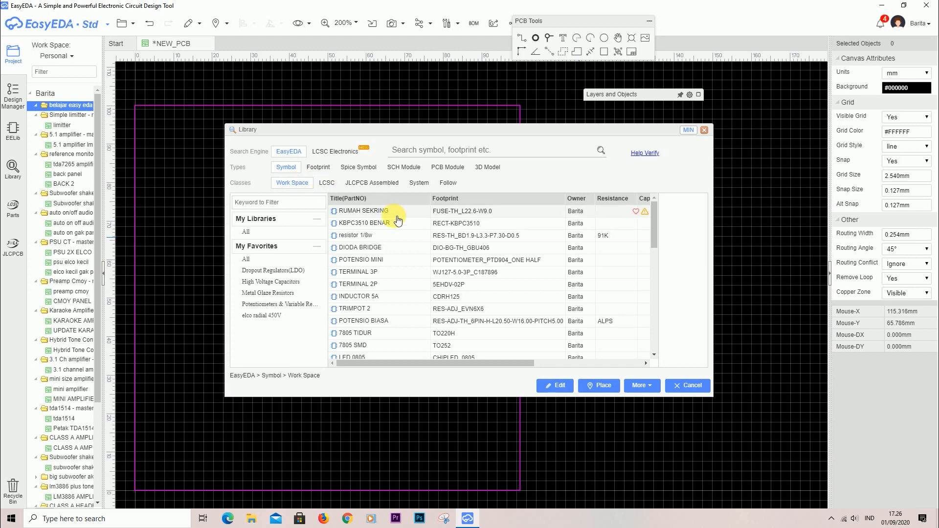
{"action": "scroll", "coordinate": [585, 261], "scroll_direction": "down", "scroll_amount": 3}
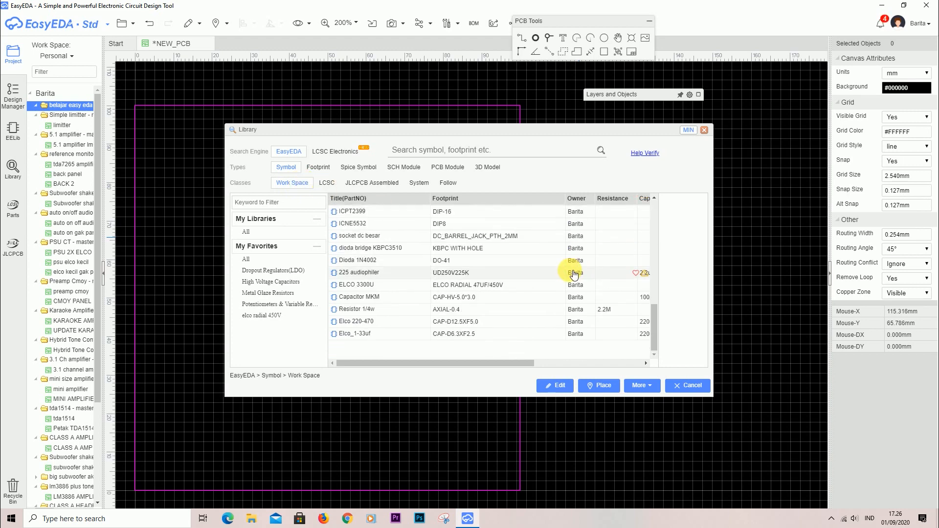
{"action": "scroll", "coordinate": [572, 275], "scroll_direction": "up", "scroll_amount": 3}
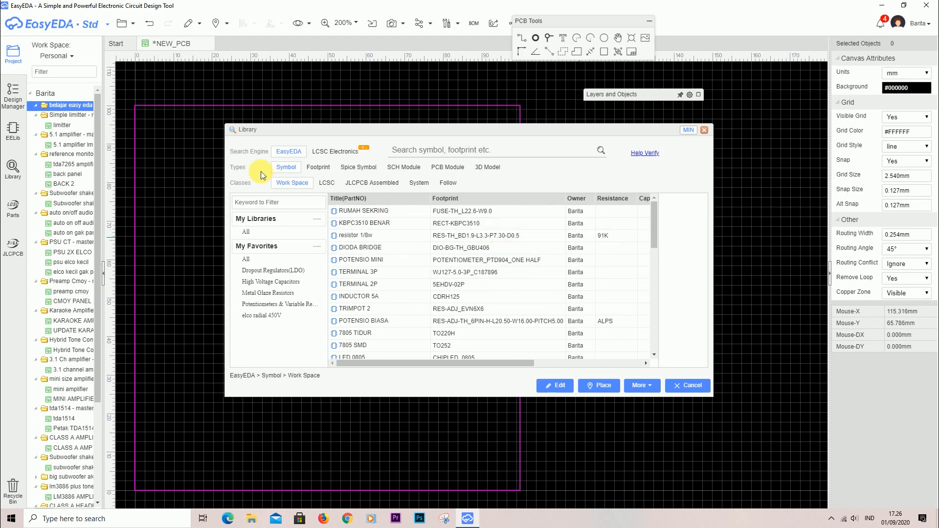
{"action": "left_click", "coordinate": [331, 184]}
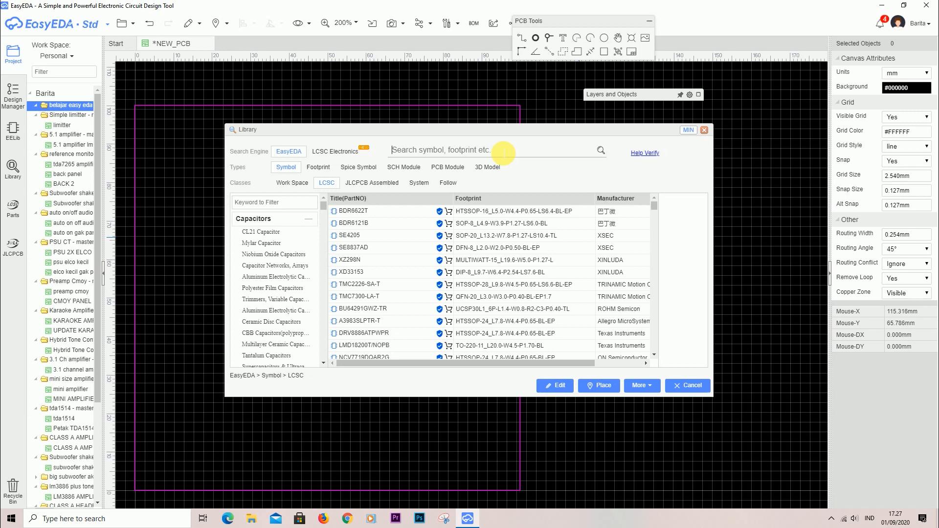
{"action": "type", "text": "lelon"}
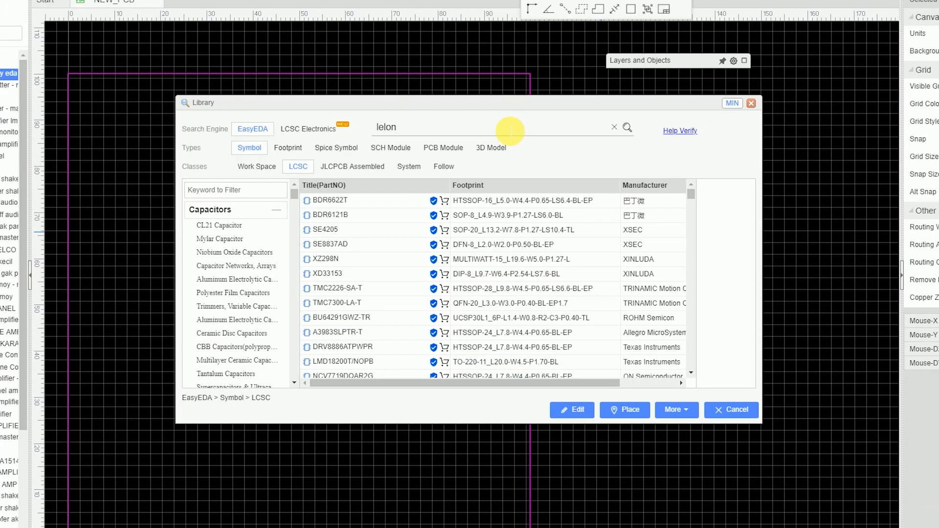
{"action": "type", "text": " 2200uf"}
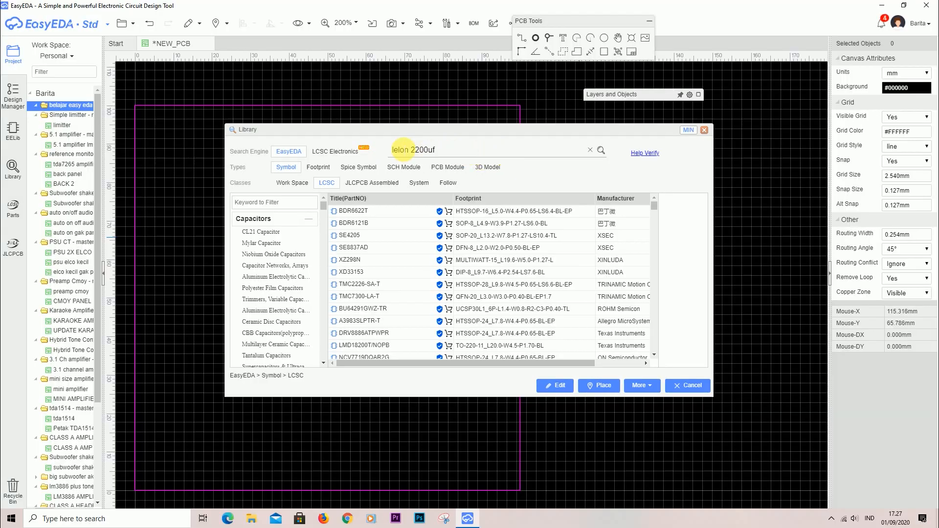
{"action": "left_click", "coordinate": [601, 150]}
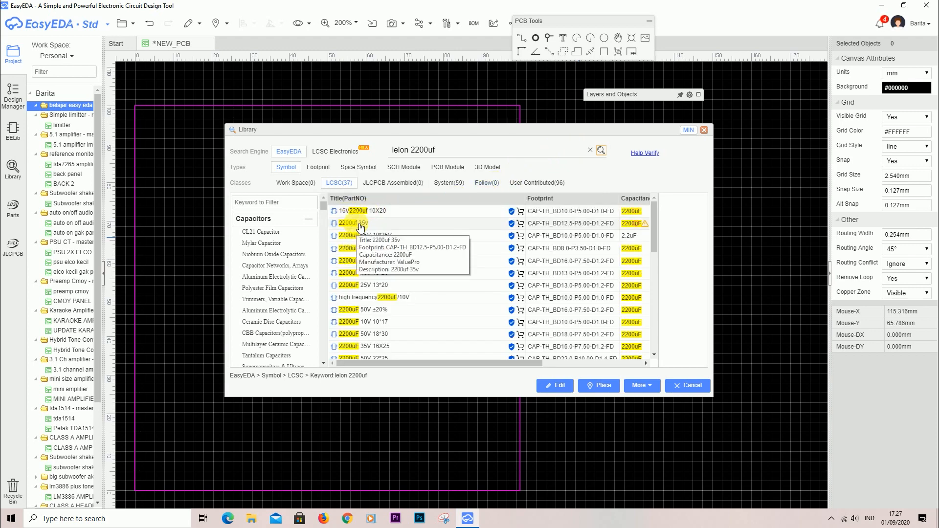
{"action": "left_click", "coordinate": [371, 309]}
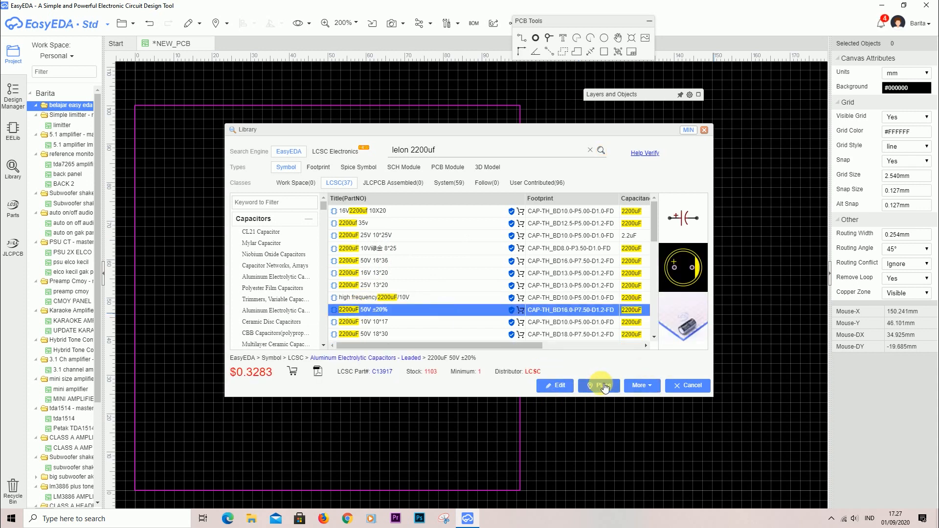
Examine the selected capacitor's photo and specifications on its LCSC product page, and close the page
{"action": "right_click", "coordinate": [687, 323]}
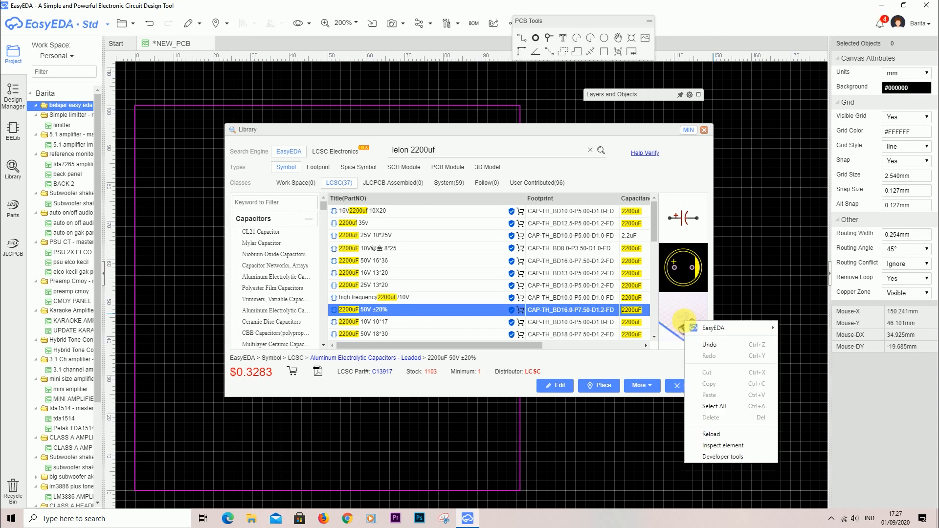
{"action": "mouse_move", "coordinate": [706, 329]}
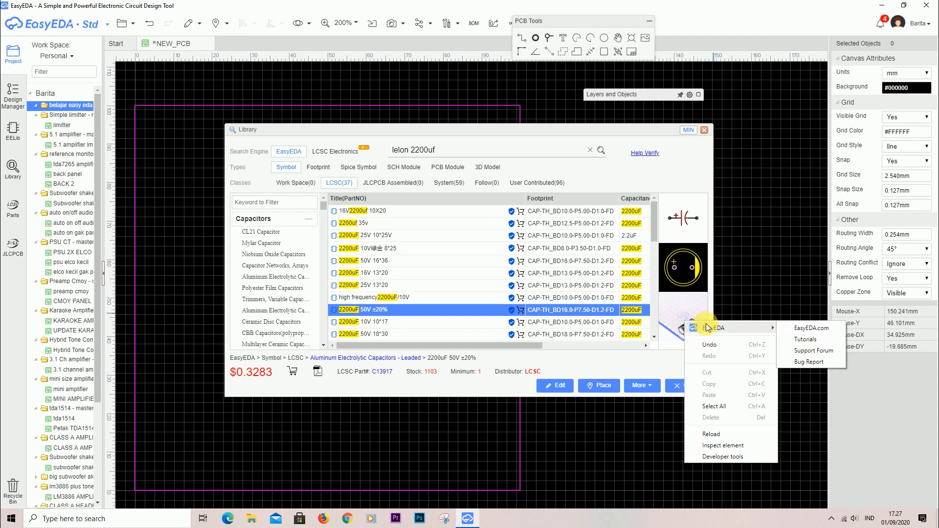
{"action": "left_click", "coordinate": [679, 304]}
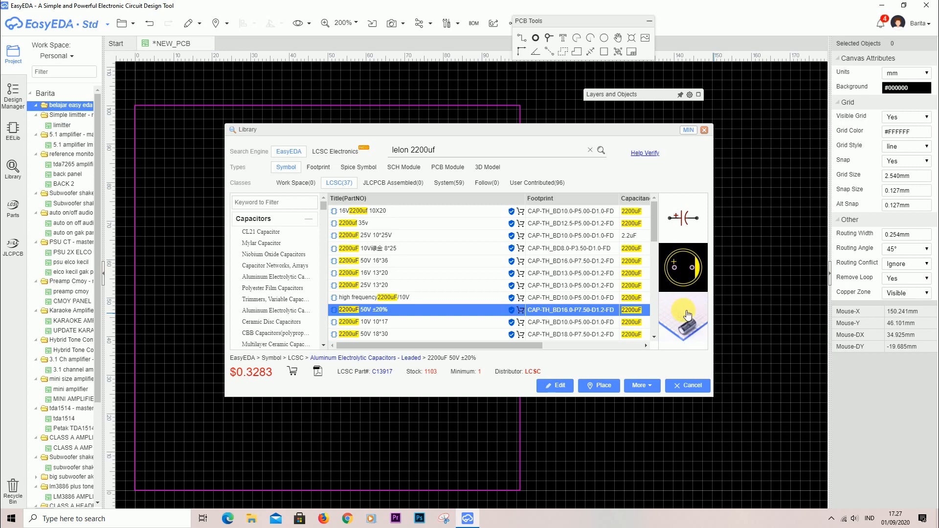
{"action": "left_click", "coordinate": [687, 315]}
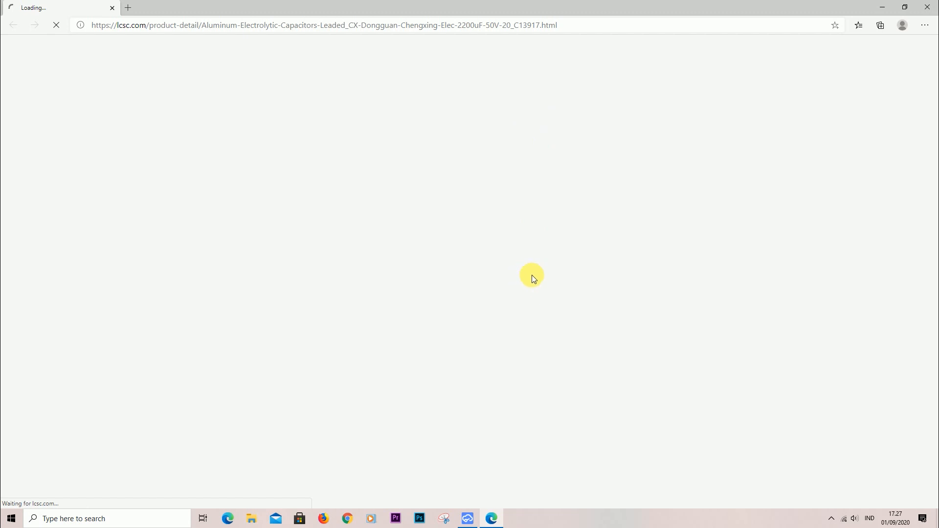
{"action": "mouse_move", "coordinate": [118, 231]}
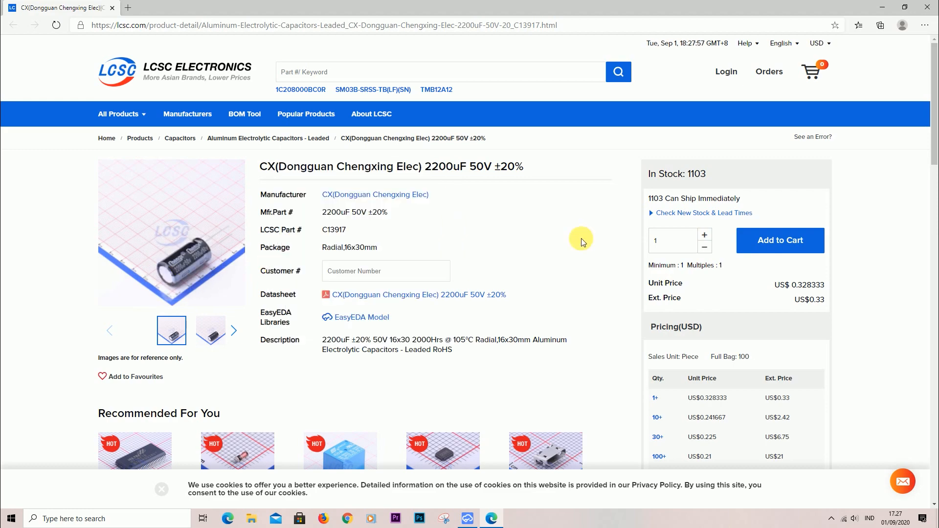
{"action": "scroll", "coordinate": [570, 252], "scroll_direction": "down", "scroll_amount": 4}
{"action": "scroll", "coordinate": [569, 251], "scroll_direction": "up", "scroll_amount": 4}
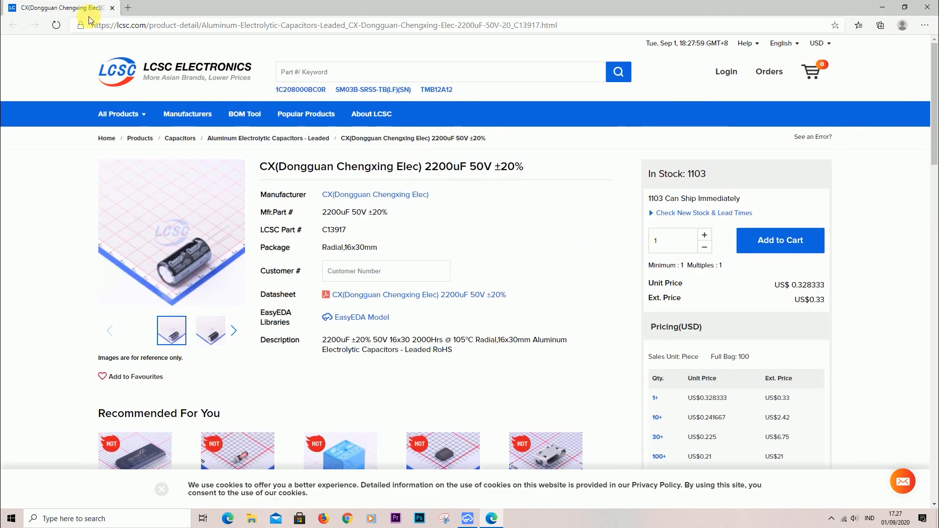
{"action": "left_click", "coordinate": [113, 9]}
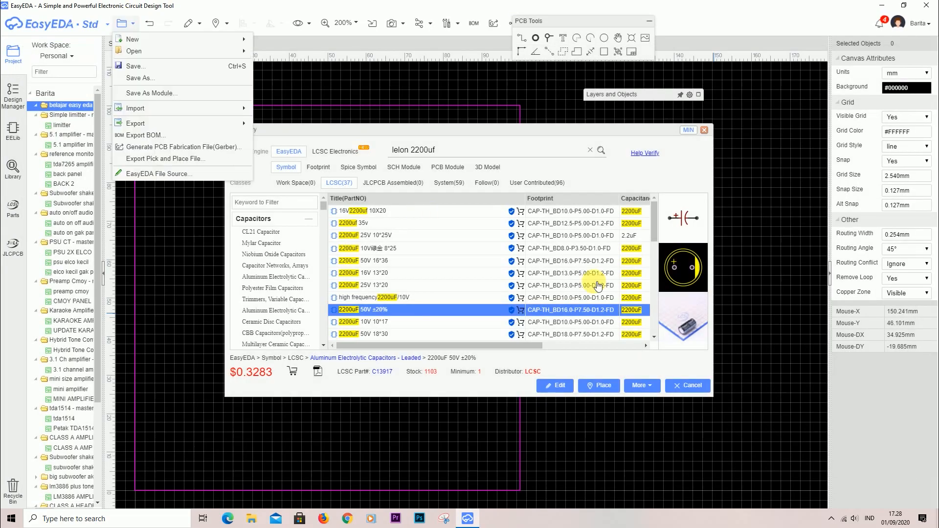
Place one 2200uF 50V ±20% capacitor in the board's upper-right area, at about X 72.6 mm, Y 79 mm
{"action": "left_click", "coordinate": [596, 387]}
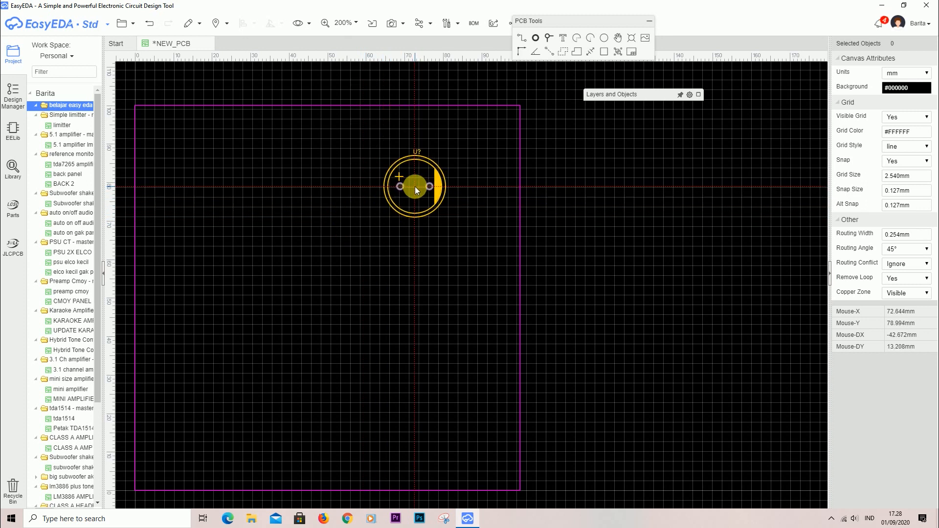
{"action": "left_click", "coordinate": [414, 186]}
{"action": "key", "text": "Escape"}
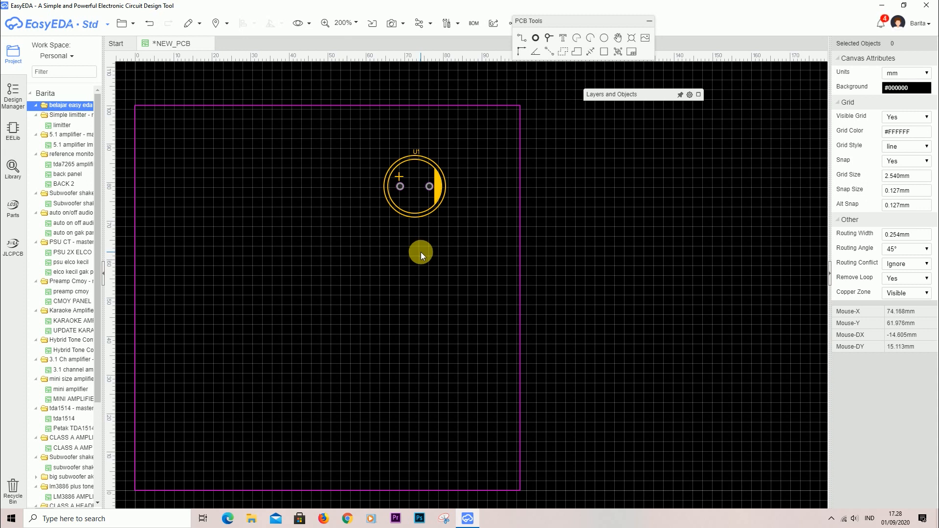
Reopen the component library and search the LCSC symbols for "1n4002"
{"action": "right_click", "coordinate": [459, 240]}
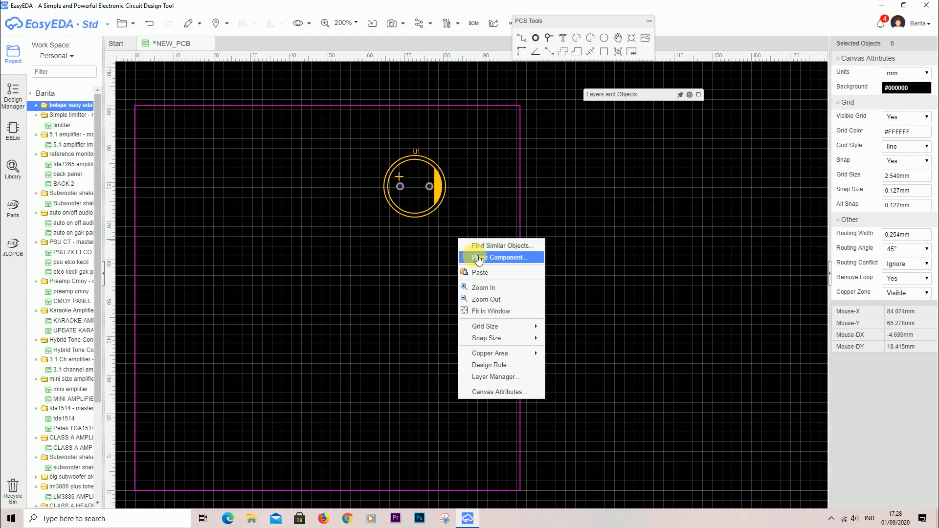
{"action": "left_click", "coordinate": [478, 259]}
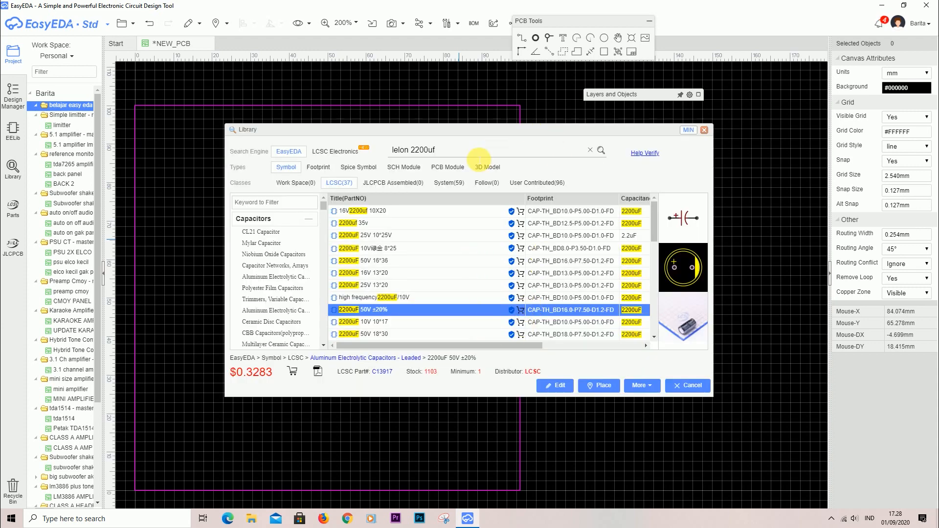
{"action": "left_click", "coordinate": [590, 150]}
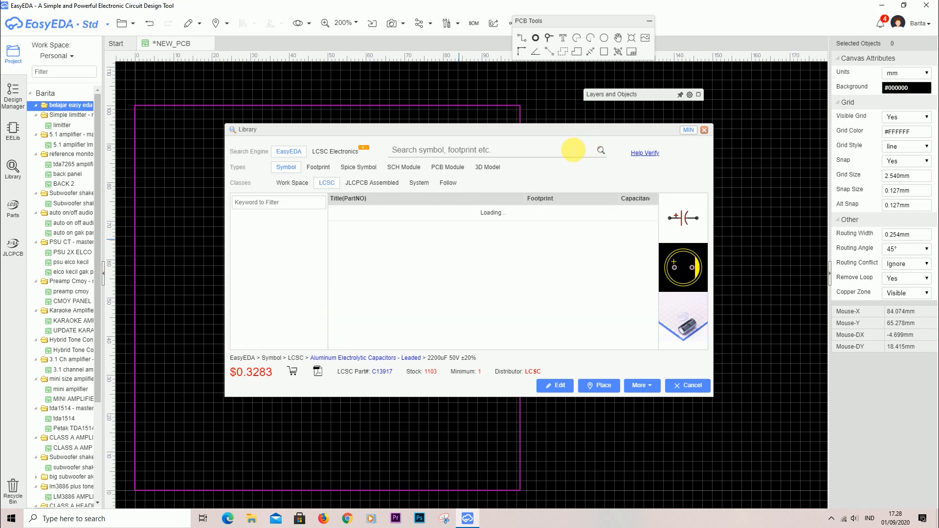
{"action": "type", "text": "1n4002"}
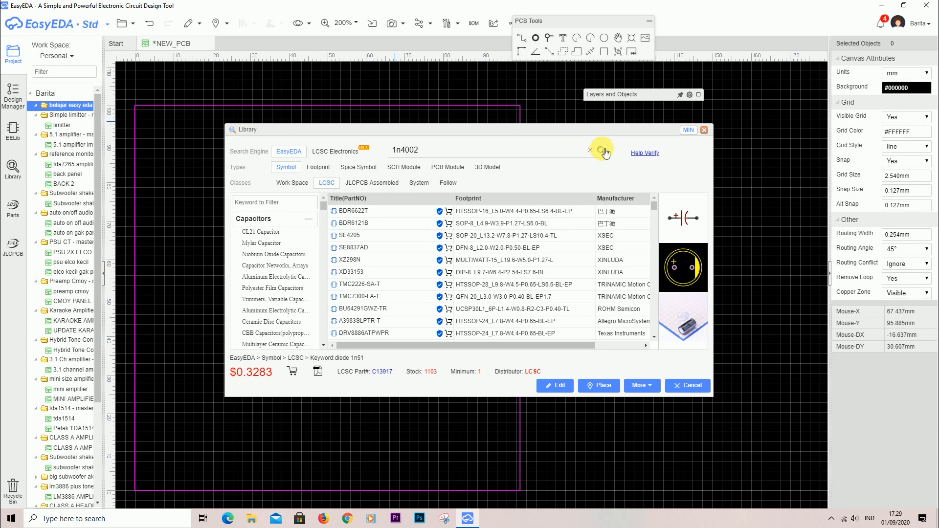
{"action": "left_click", "coordinate": [602, 151]}
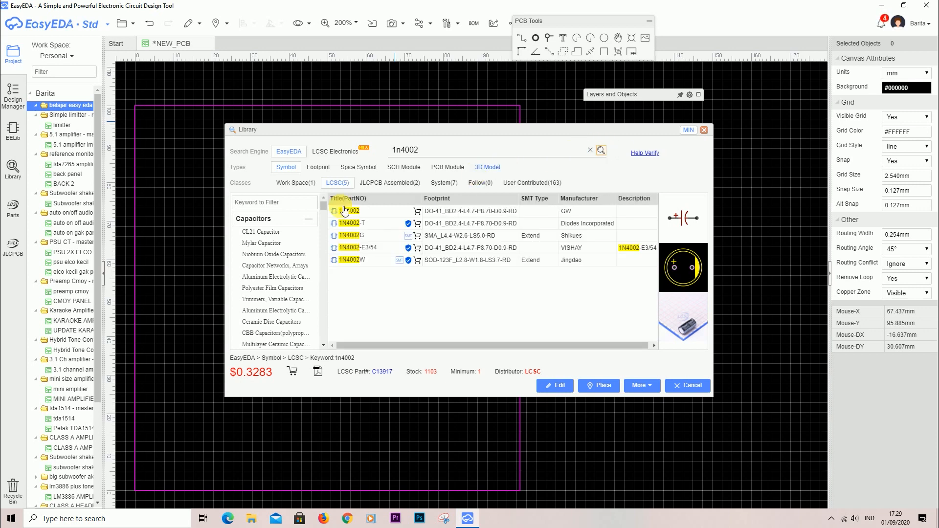
Compare the symbol and footprint previews of the 1N4002, 1N4002-T, 1N4002G and 1N4002-E3/54 diodes
{"action": "left_click", "coordinate": [347, 214]}
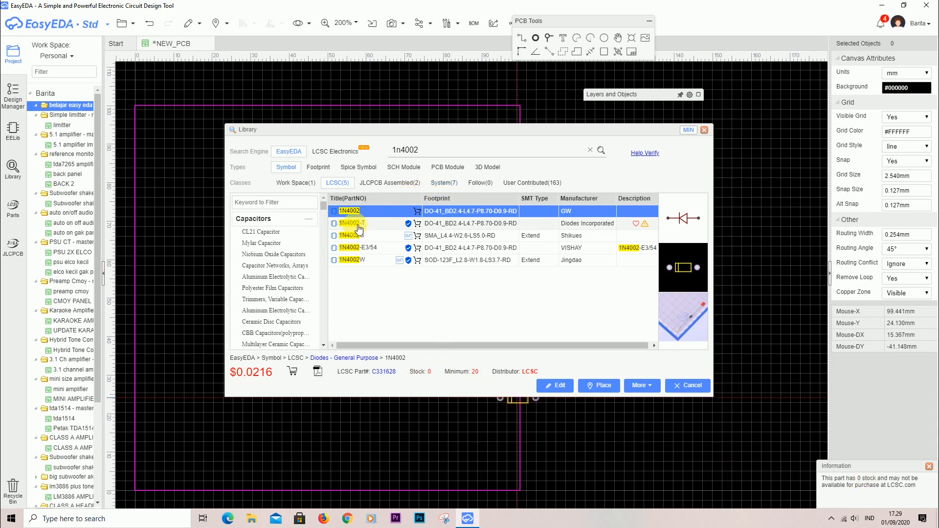
{"action": "left_click", "coordinate": [384, 225]}
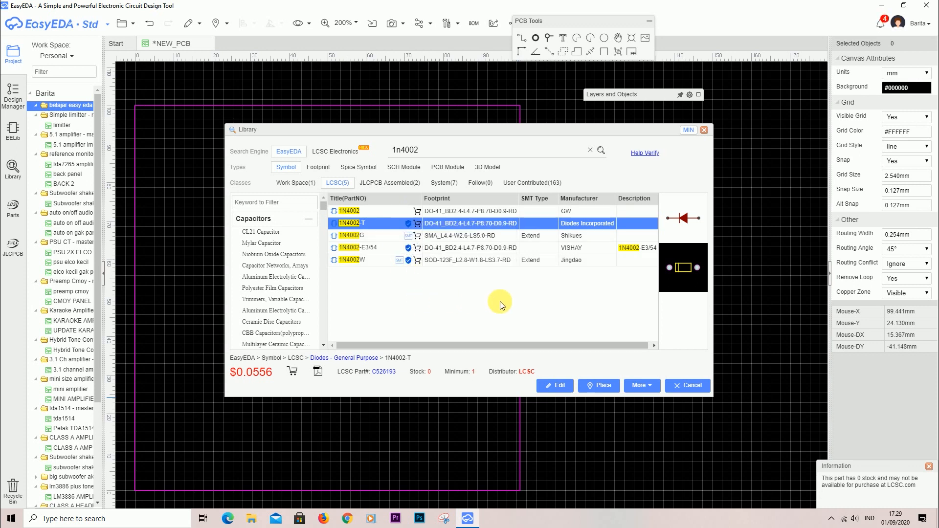
{"action": "left_click", "coordinate": [382, 236]}
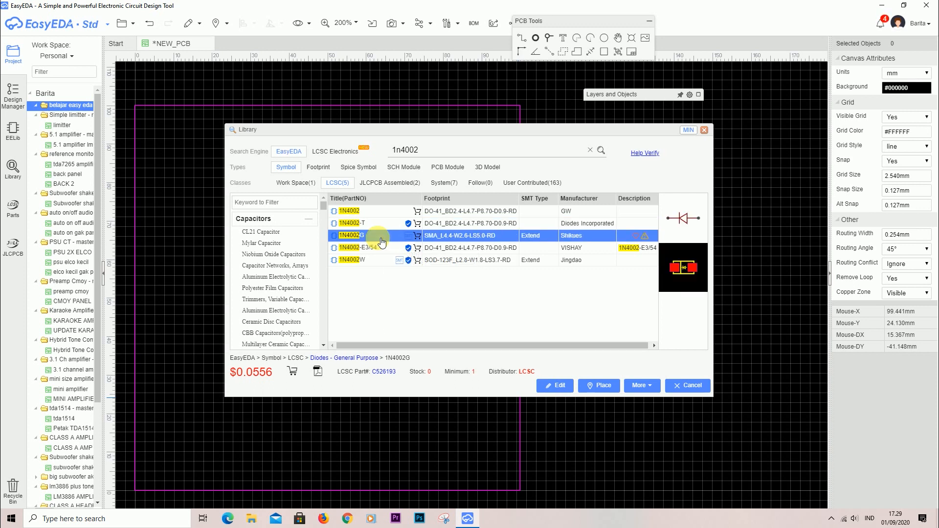
{"action": "left_click", "coordinate": [374, 250]}
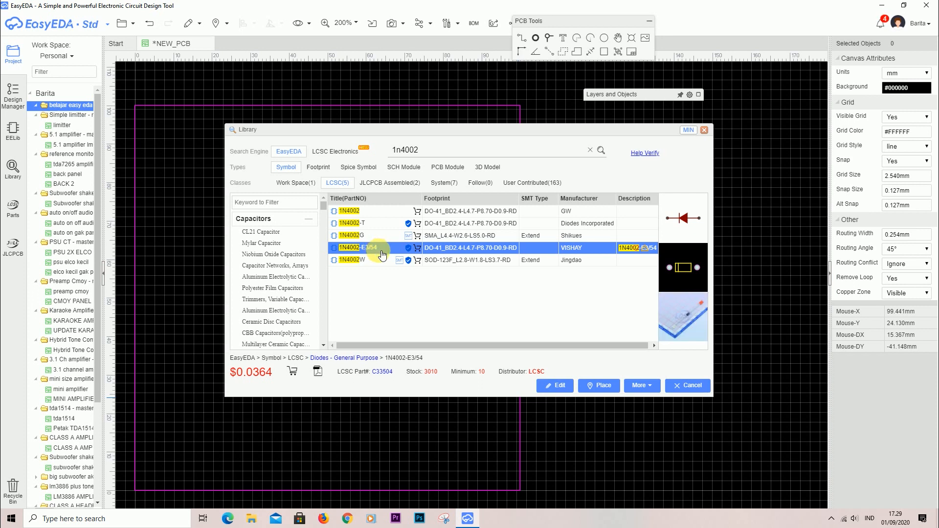
Place a 1N4002 diode with the DO-41 footprint horizontally just left of the capacitor, level with its pads
{"action": "left_click", "coordinate": [436, 214]}
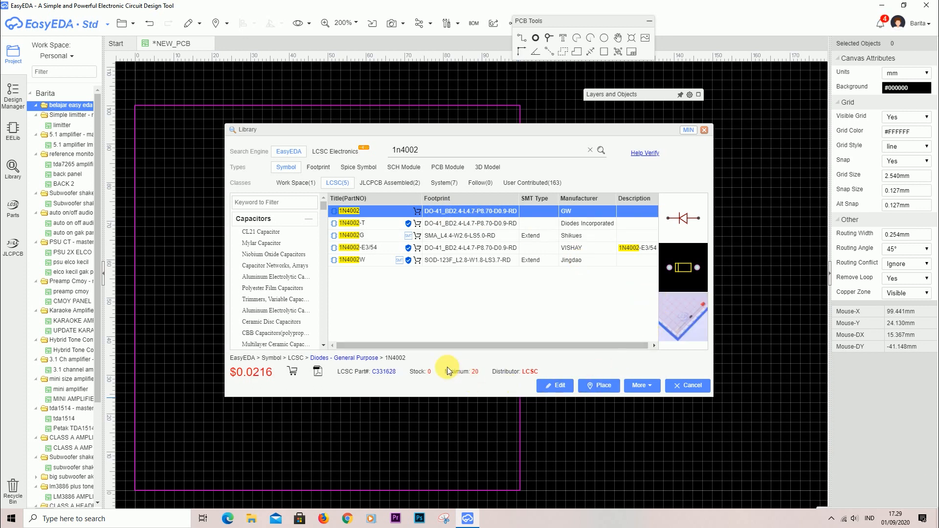
{"action": "left_click", "coordinate": [607, 385]}
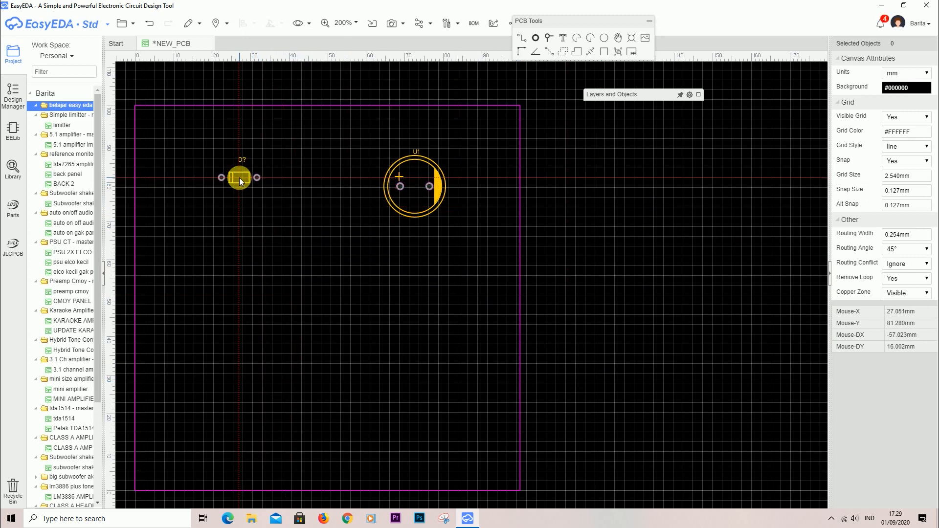
{"action": "left_click", "coordinate": [342, 187]}
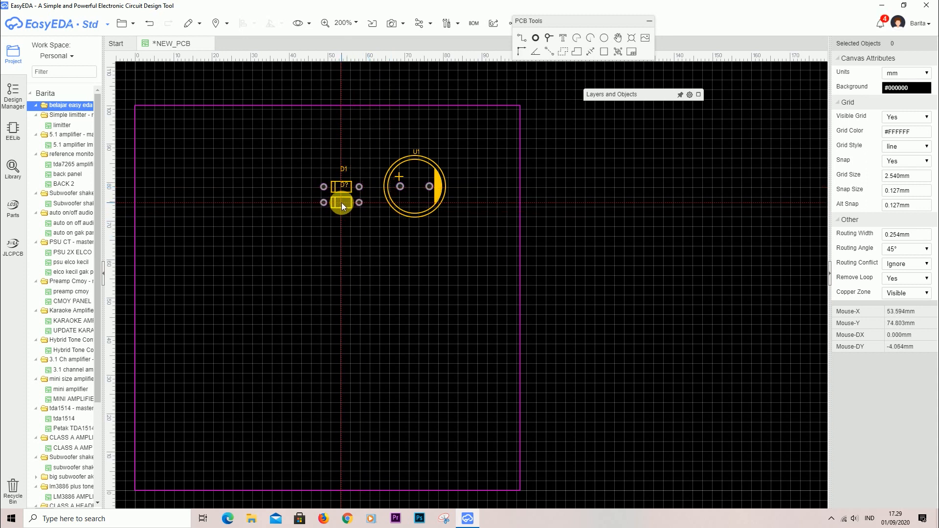
Place three more 1N4002 diodes in a column directly below the first one, keeping the same horizontal orientation
{"action": "left_click_drag", "start_coordinate": [342, 202], "coordinate": [340, 222]}
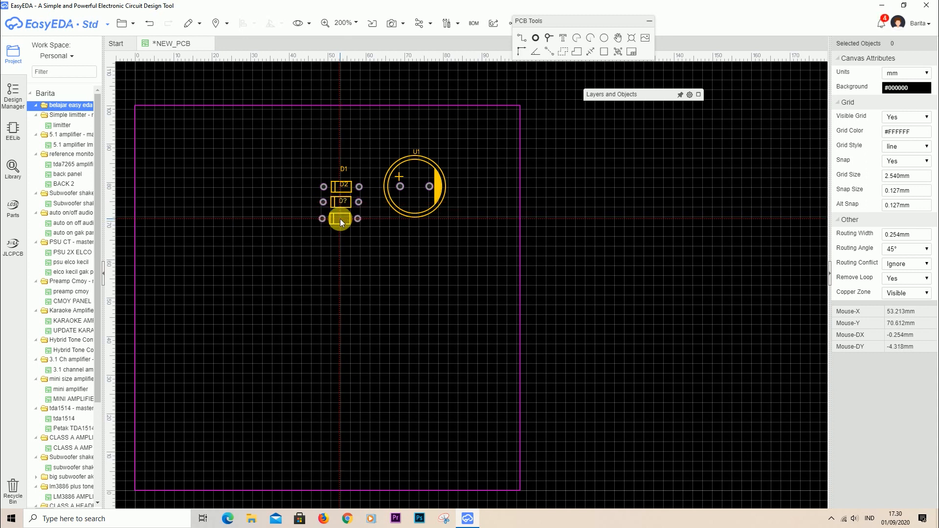
{"action": "left_click", "coordinate": [341, 219]}
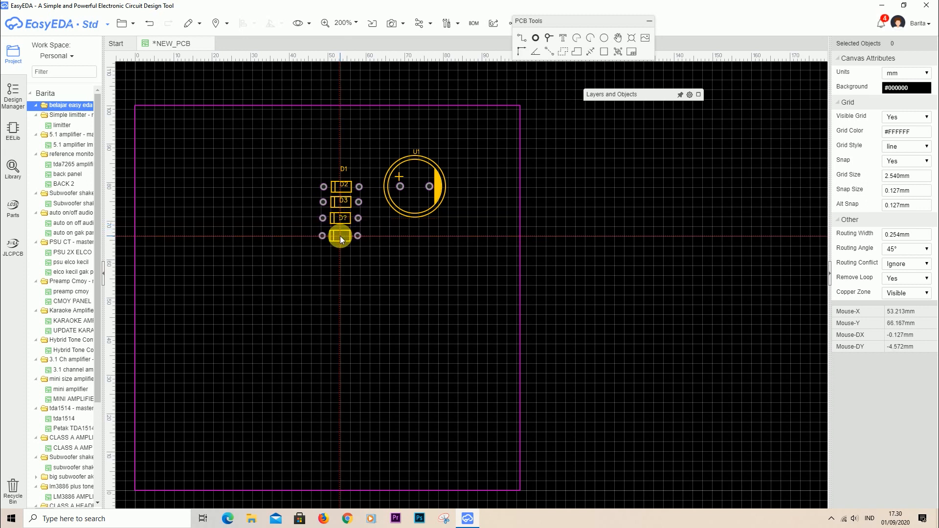
{"action": "left_click", "coordinate": [340, 236]}
{"action": "right_click", "coordinate": [404, 268]}
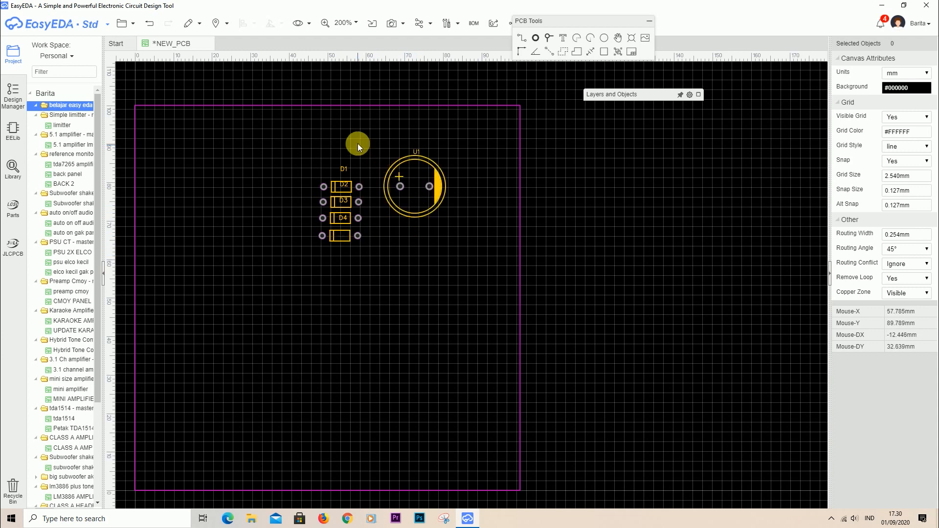
Reopen the component library and replace the previous search with "terminal 2p"
{"action": "right_click", "coordinate": [486, 256]}
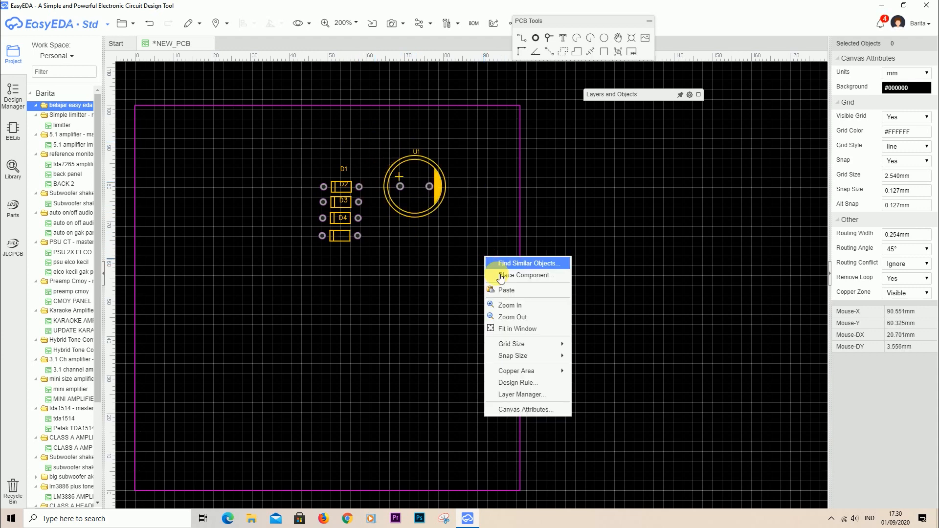
{"action": "left_click", "coordinate": [504, 277]}
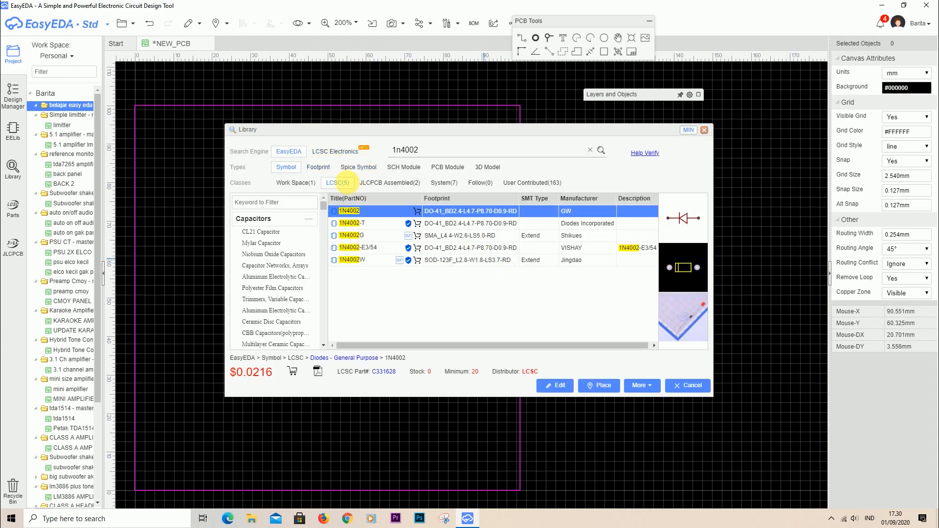
{"action": "left_click", "coordinate": [590, 150]}
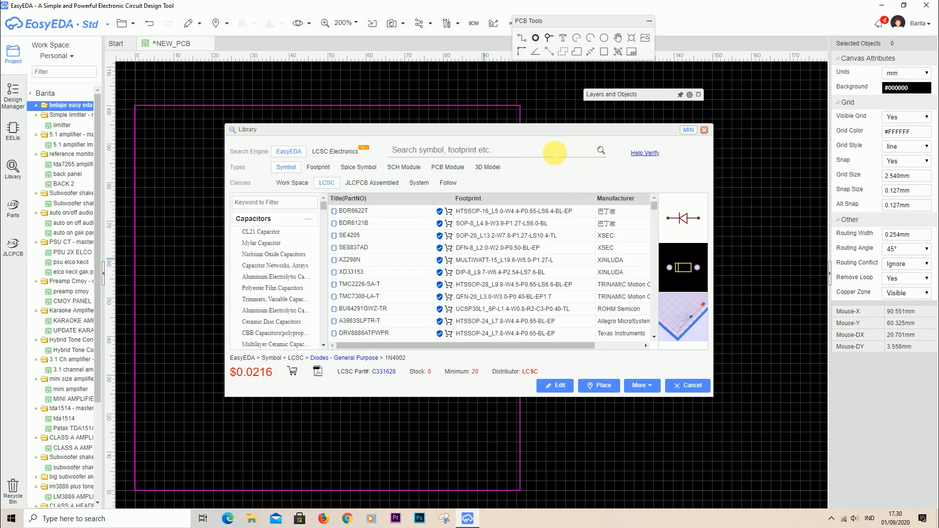
{"action": "type", "text": "terminal 2p"}
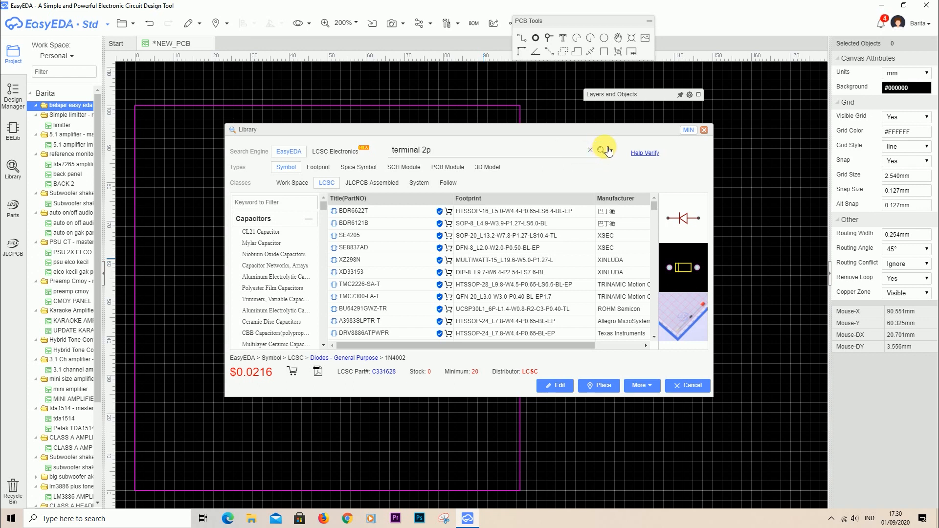
{"action": "left_click", "coordinate": [606, 149]}
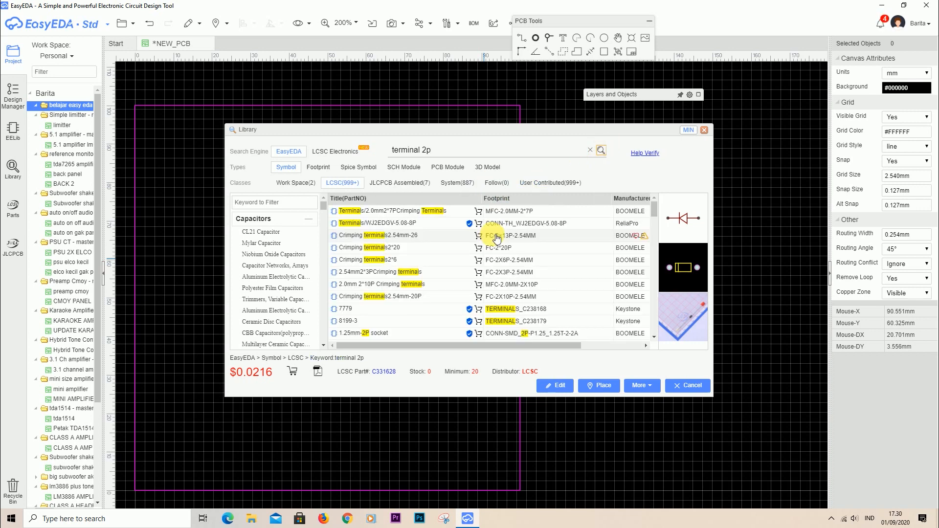
Preview several of the terminal search results, including WJ2EDGR-5.08-2P and WJ2EDGRC-5.08-2P, and select the WJ301V-5.0-2P screw terminal
{"action": "left_click", "coordinate": [377, 213]}
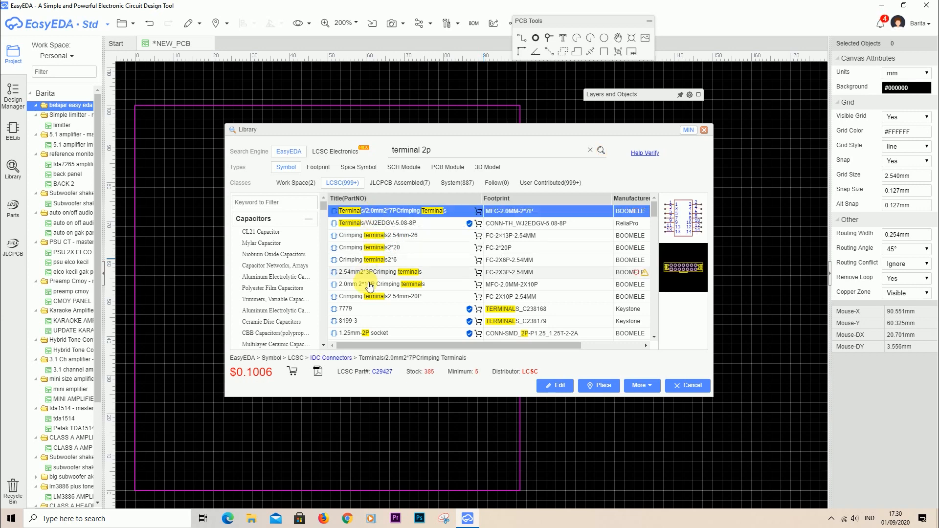
{"action": "left_click", "coordinate": [367, 297]}
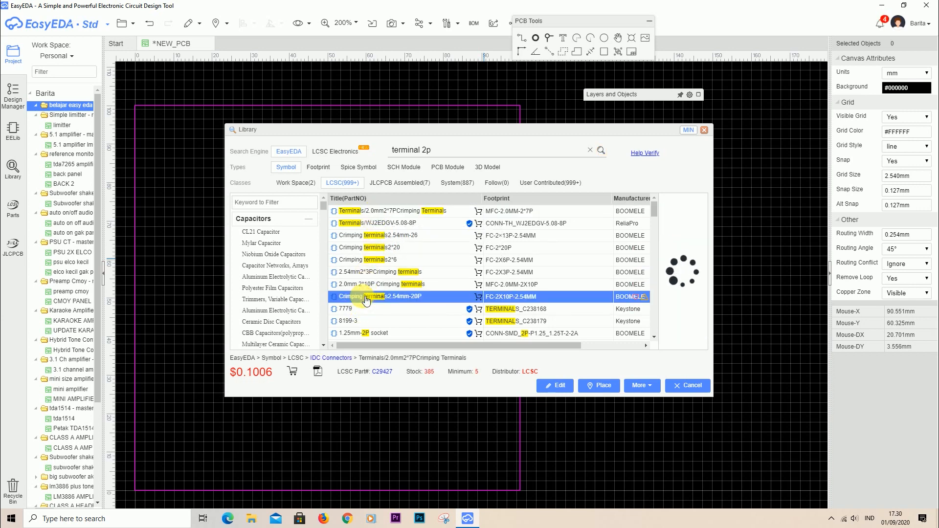
{"action": "scroll", "coordinate": [367, 299], "scroll_direction": "down", "scroll_amount": 5}
{"action": "left_click", "coordinate": [367, 273]}
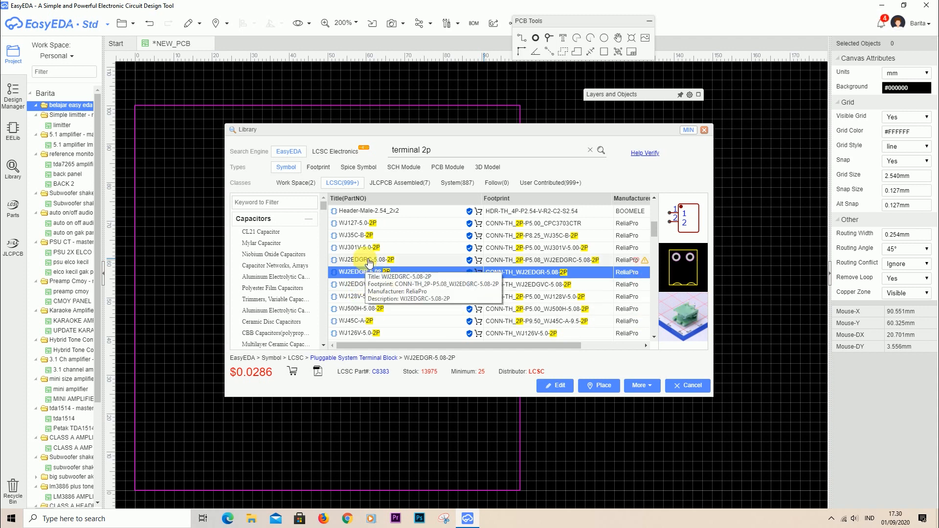
{"action": "left_click", "coordinate": [369, 261]}
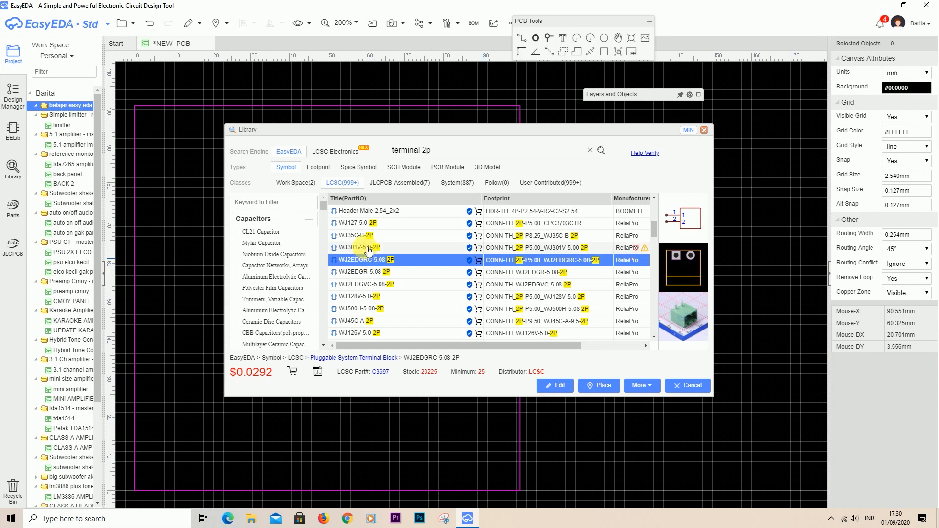
{"action": "left_click", "coordinate": [369, 249]}
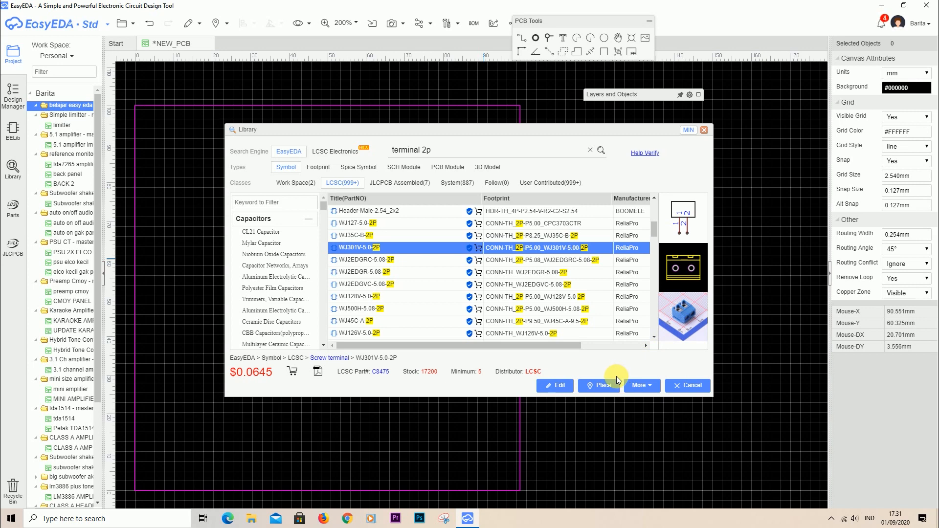
Place one WJ301V-5.0-2P terminal left of the diodes and another right of the capacitor, turned 180° relative to each other
{"action": "left_click", "coordinate": [606, 390]}
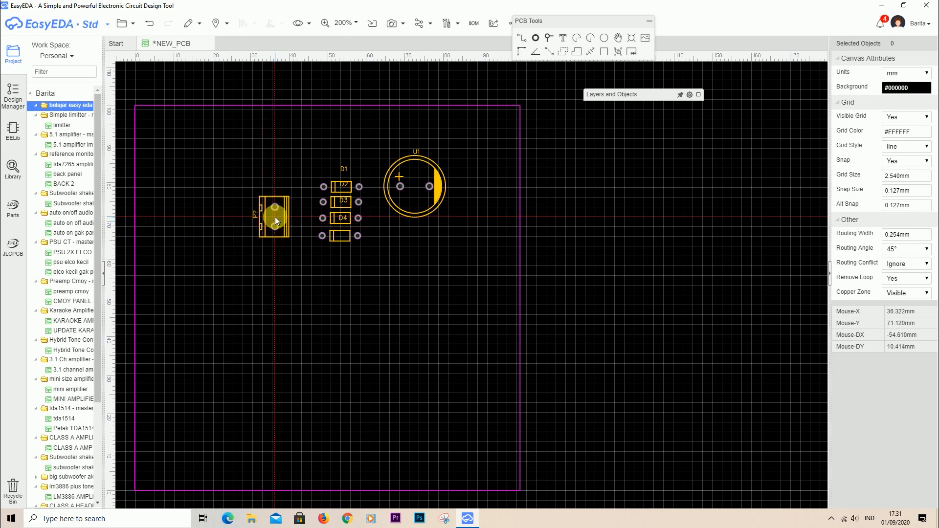
{"action": "key", "text": "space"}
{"action": "key", "text": "space"}
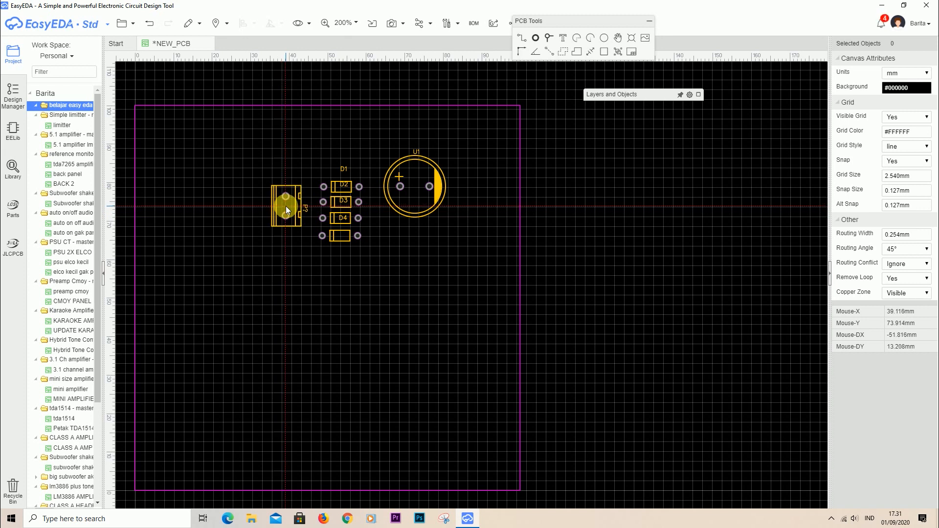
{"action": "left_click", "coordinate": [283, 206]}
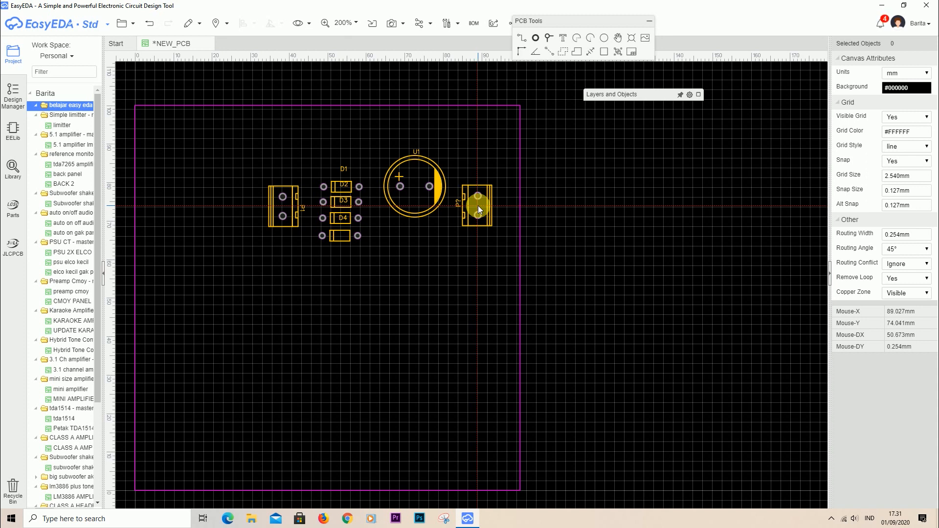
{"action": "left_click", "coordinate": [478, 206]}
{"action": "key", "text": "Escape"}
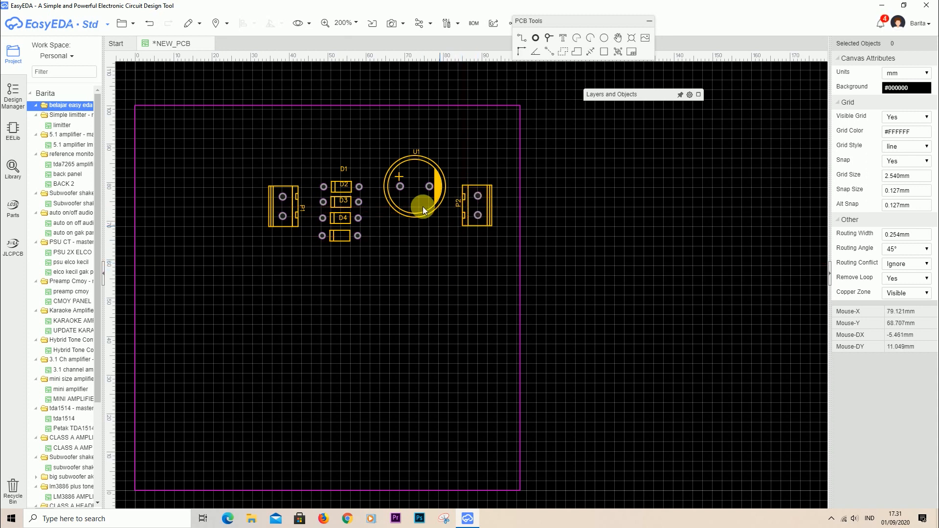
Rotate the capacitor to 270° and move it beside the diode column, to about X 70 mm, Y 73 mm
{"action": "left_click_drag", "start_coordinate": [413, 195], "coordinate": [412, 225]}
{"action": "key", "text": "space"}
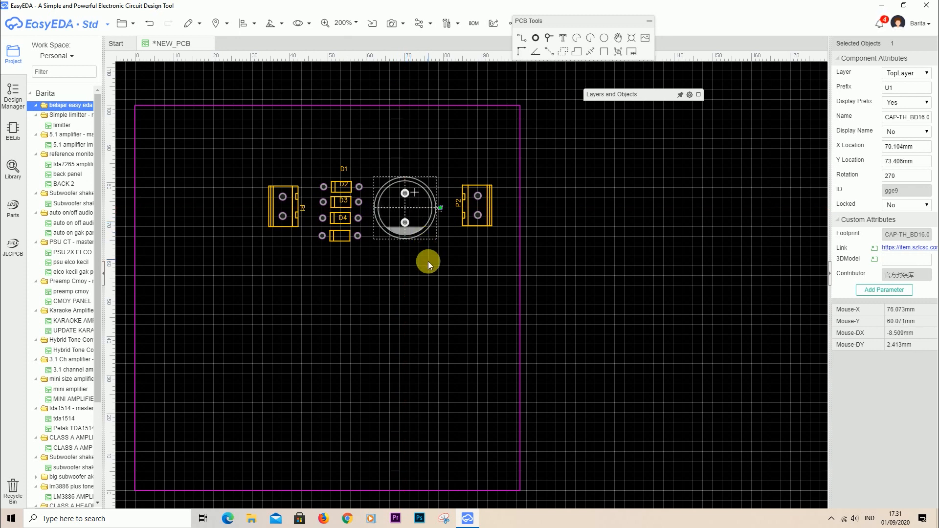
{"action": "left_click", "coordinate": [428, 262]}
{"action": "left_click_drag", "start_coordinate": [420, 223], "coordinate": [424, 227]}
{"action": "left_click", "coordinate": [435, 257]}
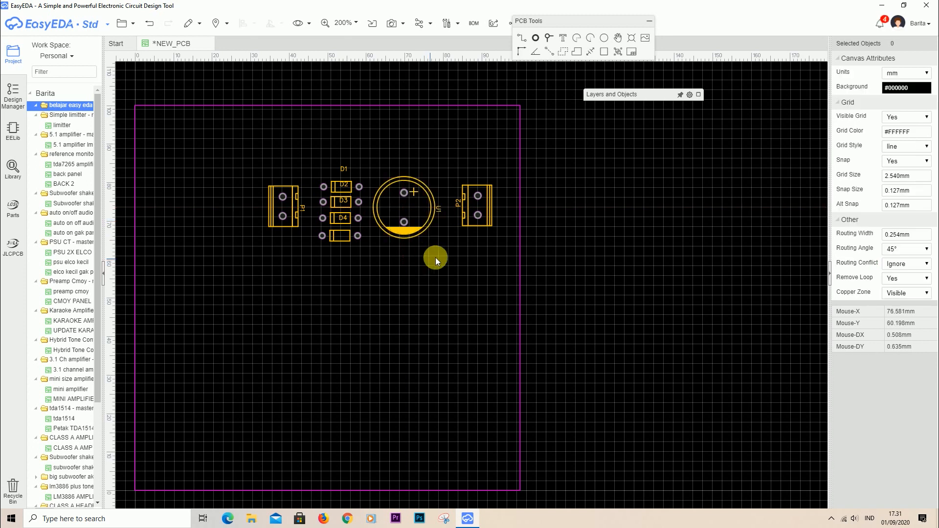
Move both terminals closer to the diodes and capacitor, with P2 at about X 86 mm, Y 73 mm and P1 level with it
{"action": "left_click_drag", "start_coordinate": [473, 207], "coordinate": [472, 216]}
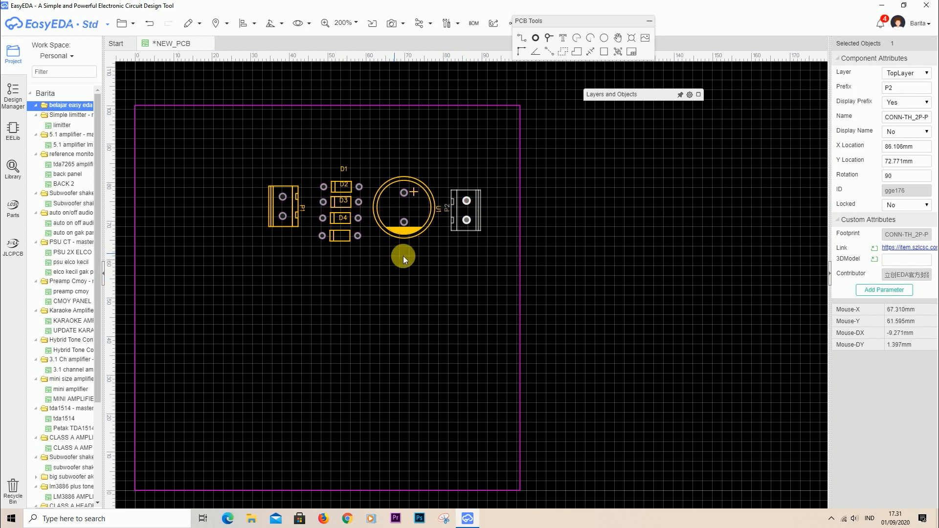
{"action": "left_click", "coordinate": [425, 283]}
{"action": "left_click_drag", "start_coordinate": [284, 207], "coordinate": [297, 217]}
{"action": "left_click", "coordinate": [386, 301]}
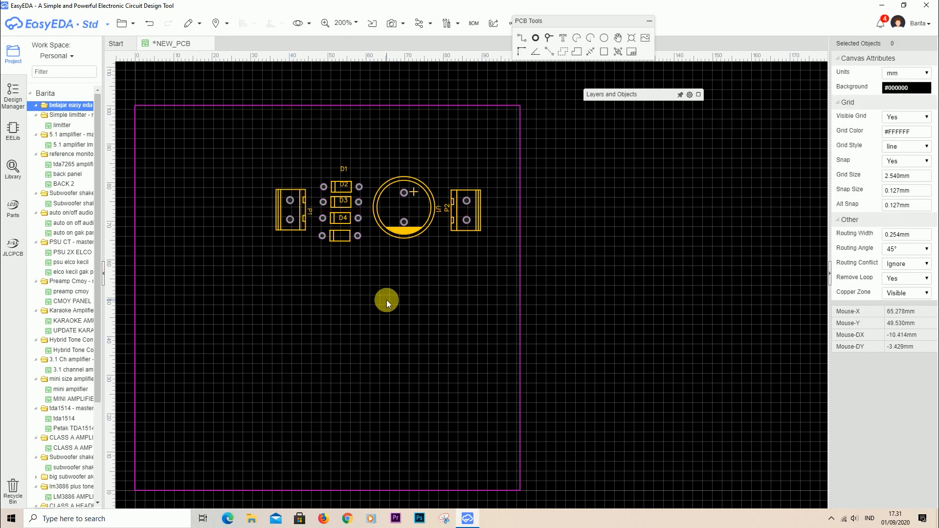
Save the PCB to the existing project "belajar easy eda" with the title "belajar easy eda"
{"action": "left_click", "coordinate": [123, 23]}
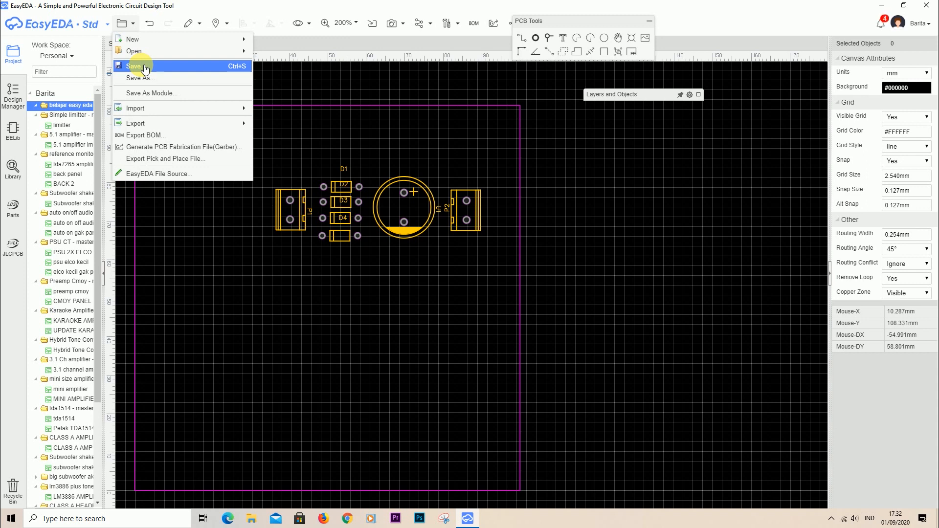
{"action": "left_click", "coordinate": [145, 68]}
{"action": "type", "text": "bela"}
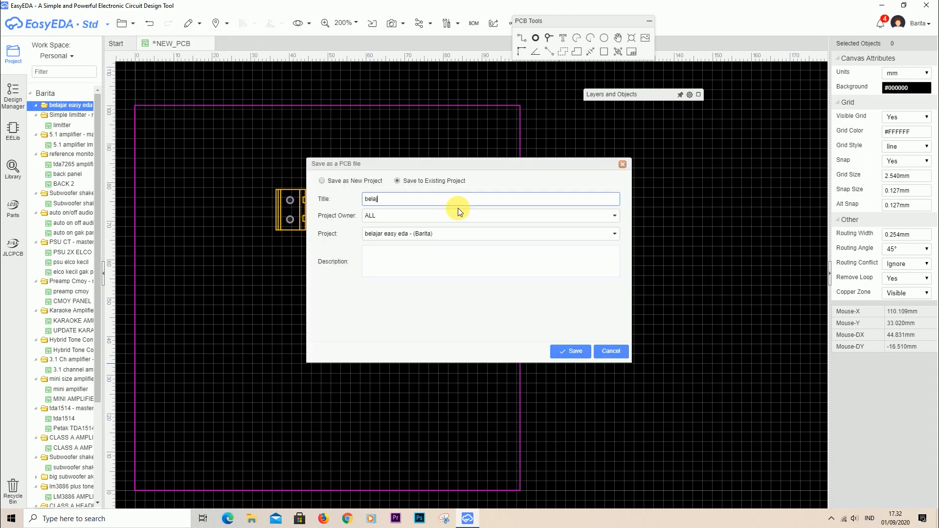
{"action": "type", "text": "jar easy eda"}
{"action": "left_click", "coordinate": [572, 352]}
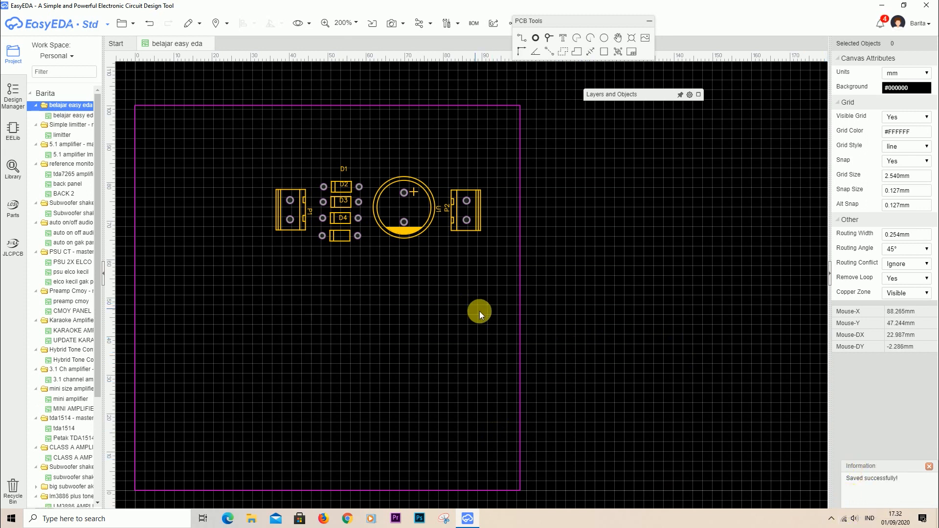
Expand the Layers and Objects window just outside the board's upper-right corner and move the PCB Tools palette beside it
{"action": "left_click_drag", "start_coordinate": [633, 94], "coordinate": [581, 100]}
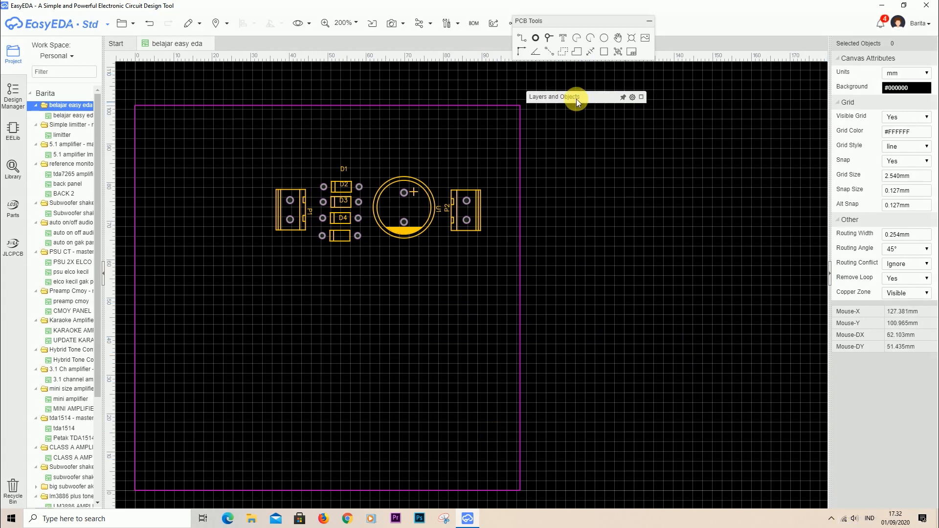
{"action": "left_click", "coordinate": [647, 101]}
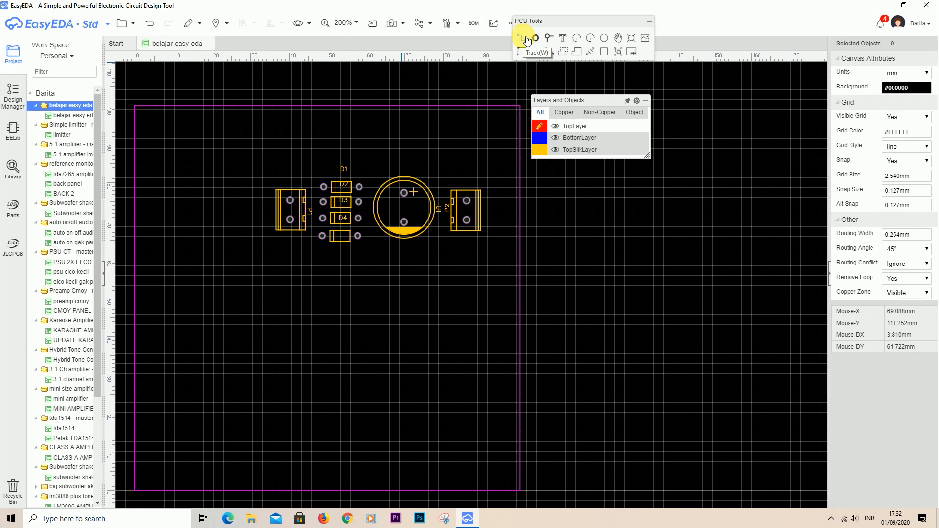
{"action": "left_click_drag", "start_coordinate": [534, 21], "coordinate": [383, 101]}
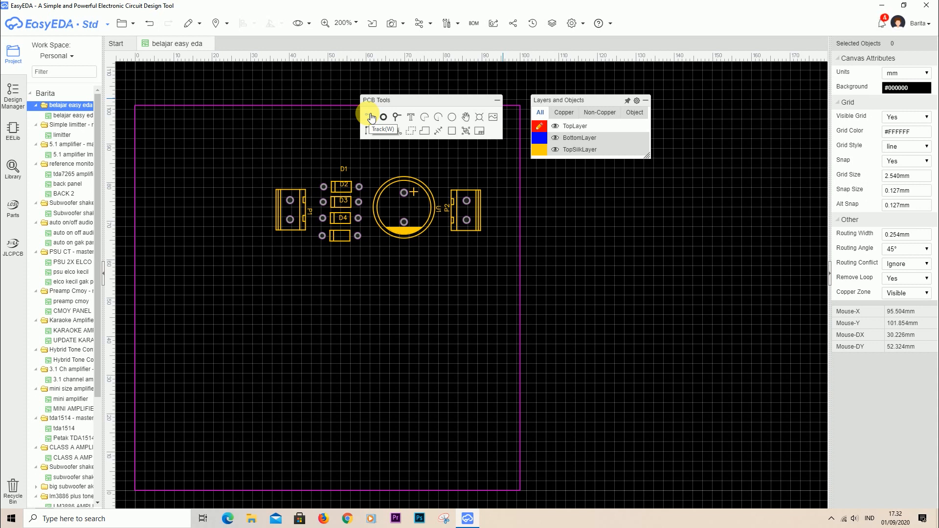
Switch the active layer between TopLayer and BottomLayer, ending with BottomLayer as the active layer
{"action": "mouse_move", "coordinate": [544, 137]}
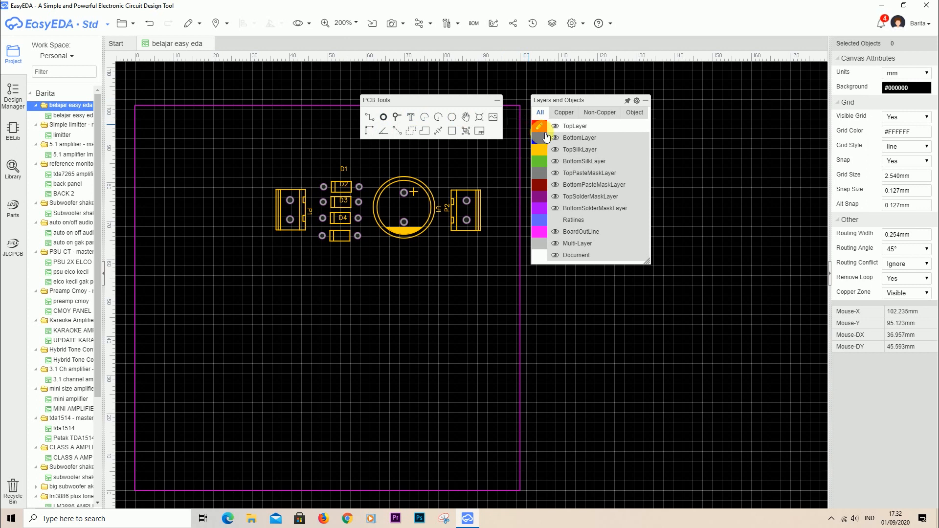
{"action": "left_click", "coordinate": [371, 117]}
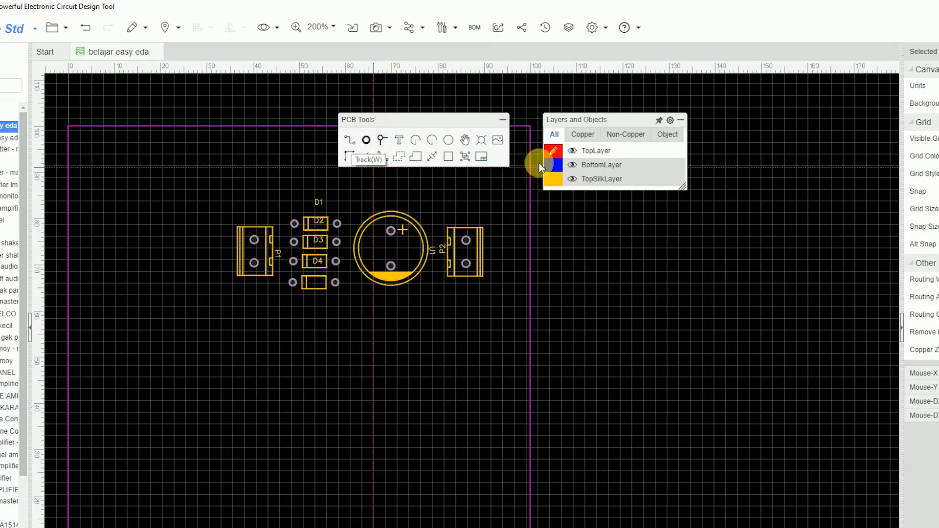
{"action": "mouse_move", "coordinate": [544, 165]}
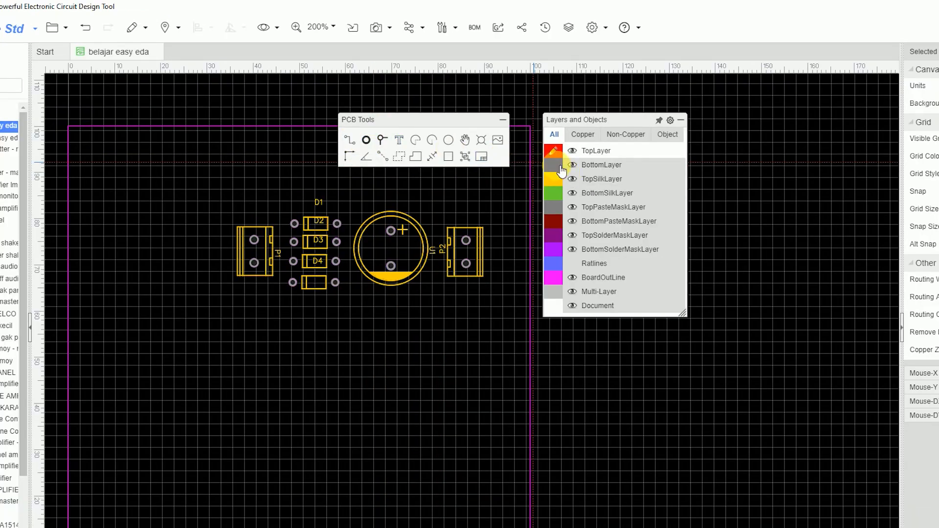
{"action": "left_click", "coordinate": [560, 170]}
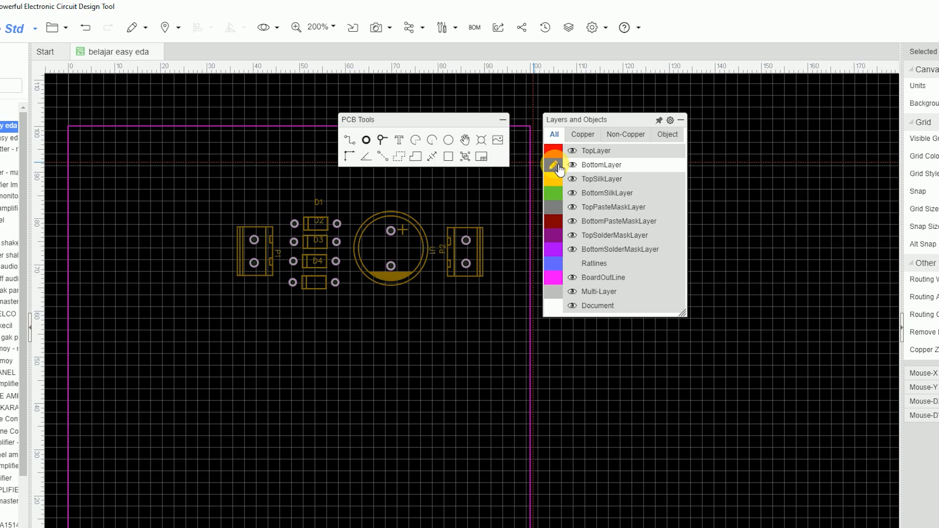
{"action": "left_click", "coordinate": [557, 151]}
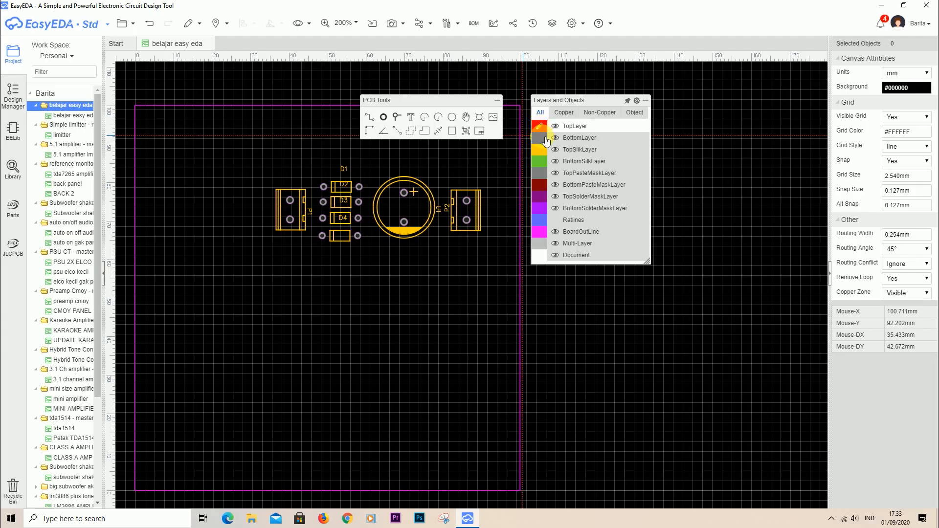
{"action": "left_click", "coordinate": [546, 141]}
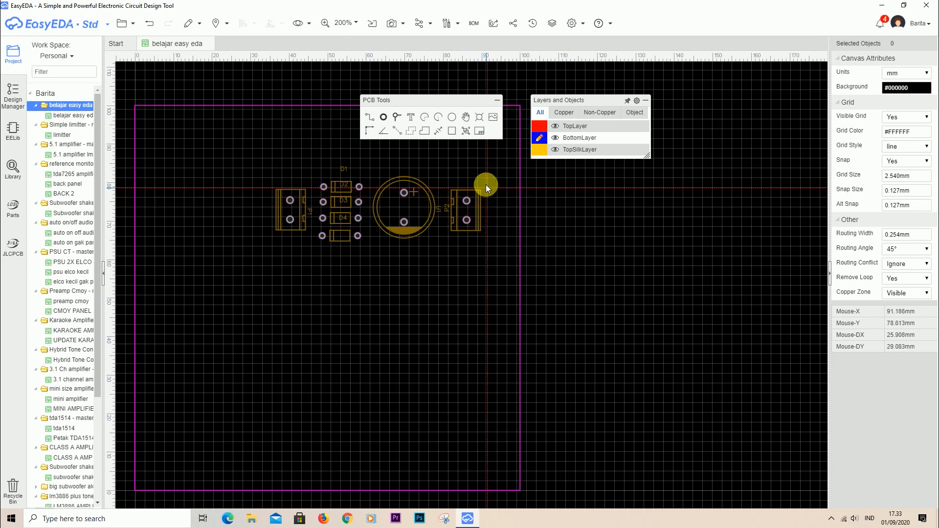
{"action": "key", "text": "t"}
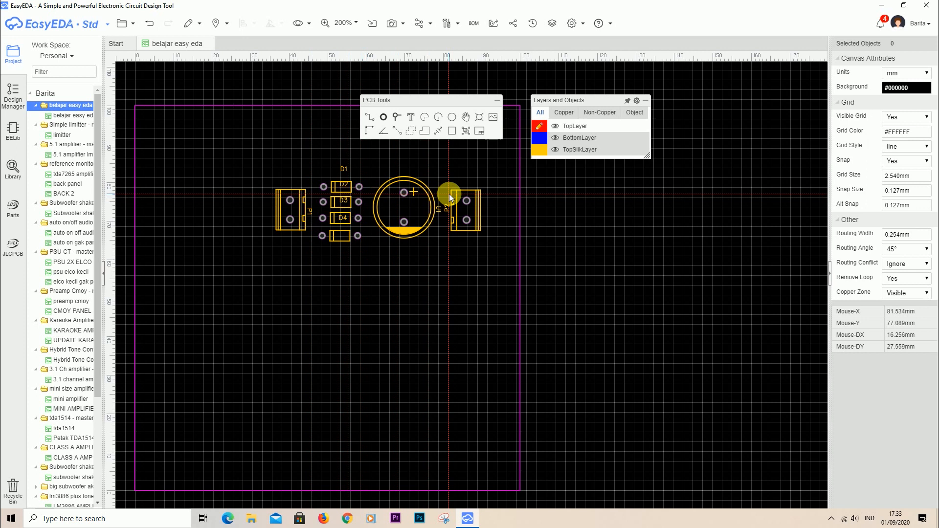
{"action": "left_click", "coordinate": [539, 138]}
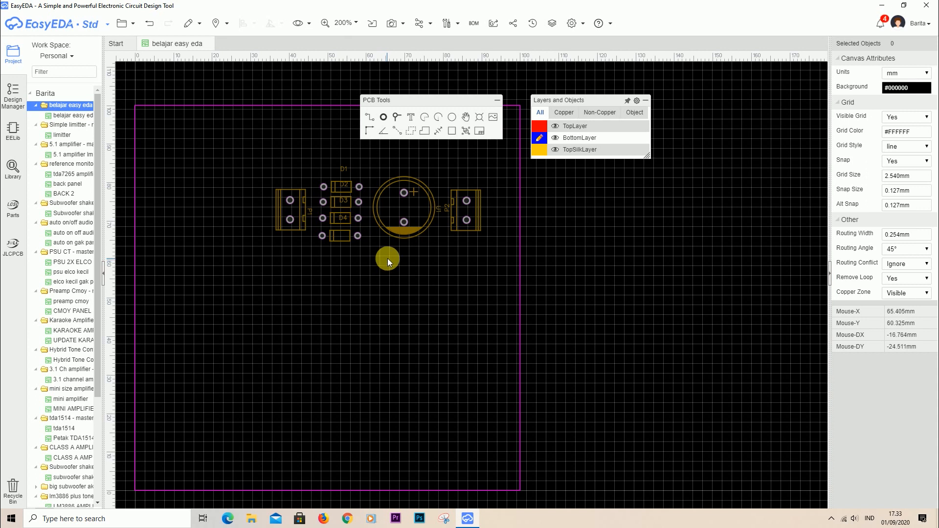
Rotate diode D3, third from the top of the diode stack, by 180 degrees
{"action": "left_click", "coordinate": [345, 222]}
{"action": "key", "text": "space"}
{"action": "key", "text": "space"}
{"action": "left_click", "coordinate": [379, 271]}
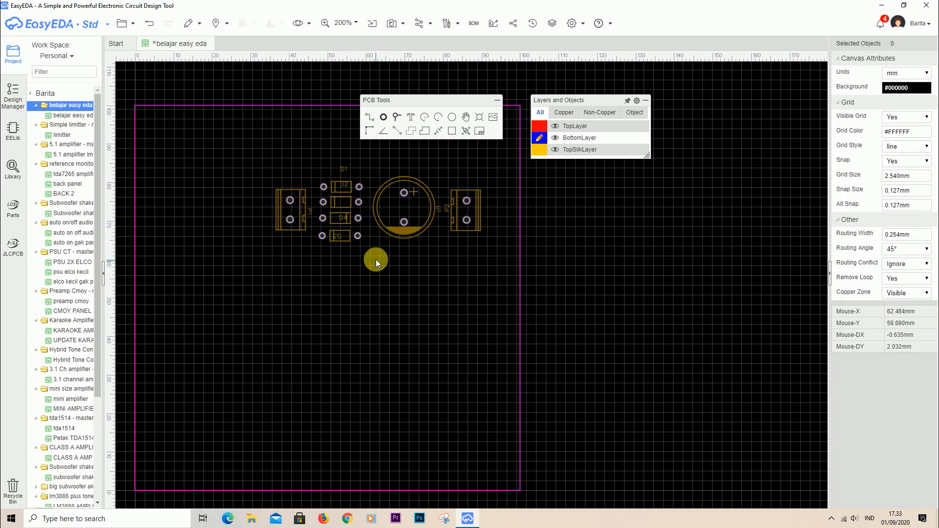
Rotate the two uppermost diodes, D2 and D1, by 180 degrees each
{"action": "left_click", "coordinate": [348, 205]}
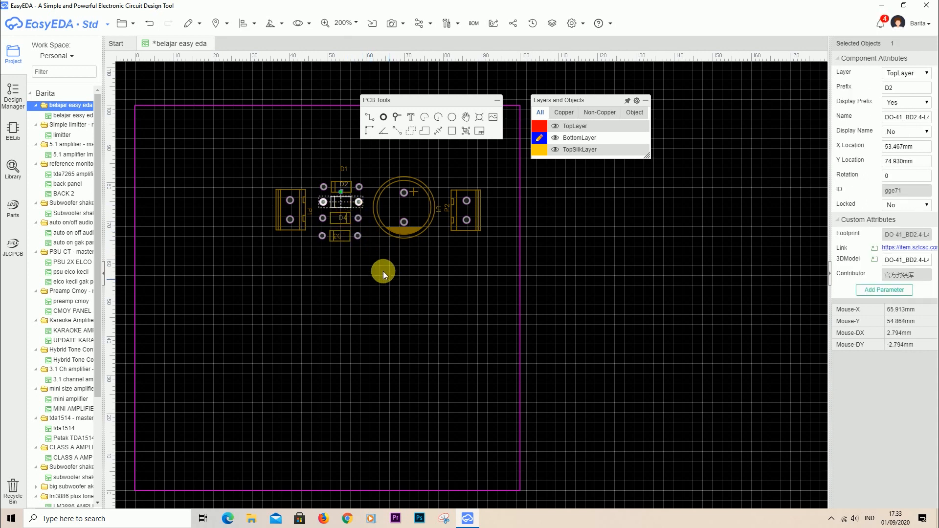
{"action": "key", "text": "space"}
{"action": "key", "text": "space"}
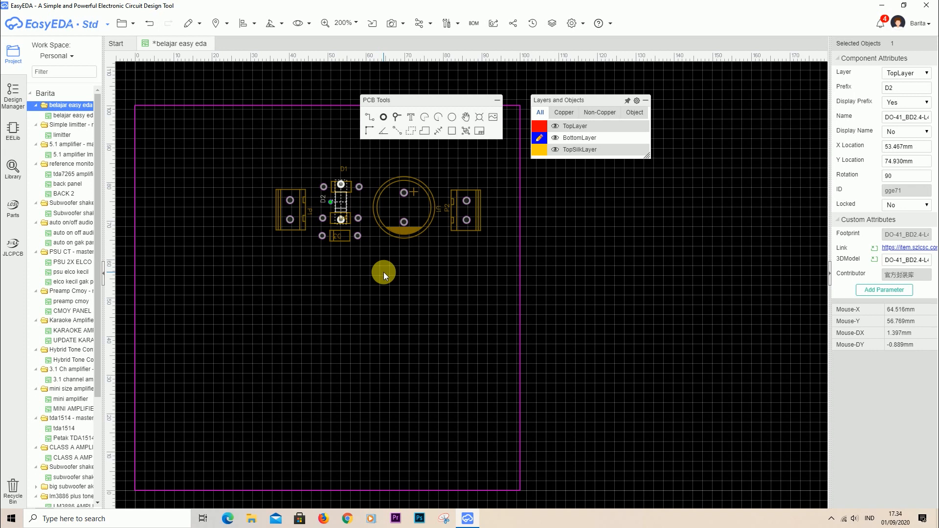
{"action": "left_click", "coordinate": [348, 188]}
{"action": "key", "text": "space"}
{"action": "key", "text": "space"}
{"action": "left_click", "coordinate": [363, 272]}
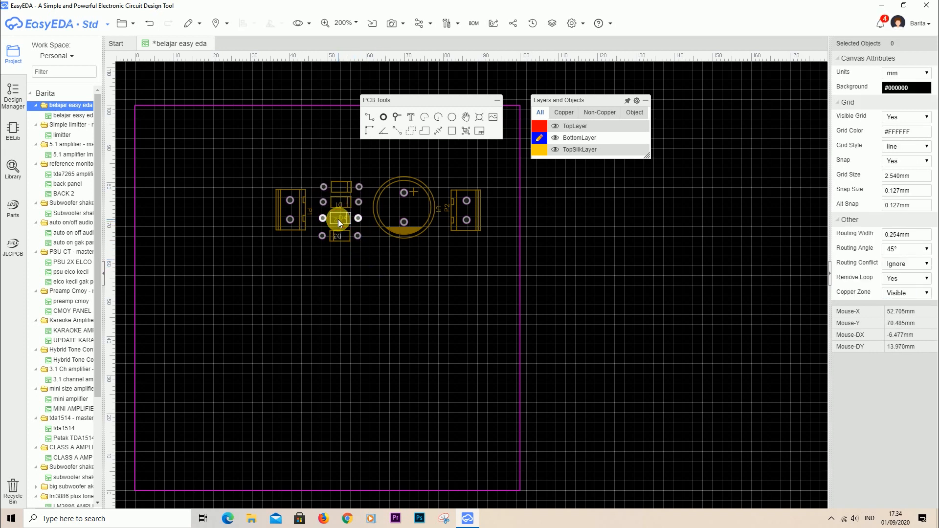
Rotate diode D3 by another 180 degrees back to its original orientation
{"action": "left_click", "coordinate": [339, 219]}
{"action": "key", "text": "space"}
{"action": "key", "text": "space"}
{"action": "left_click", "coordinate": [377, 286]}
Start the Track tool and set the routing width to 0.7 mm
{"action": "left_click", "coordinate": [373, 119]}
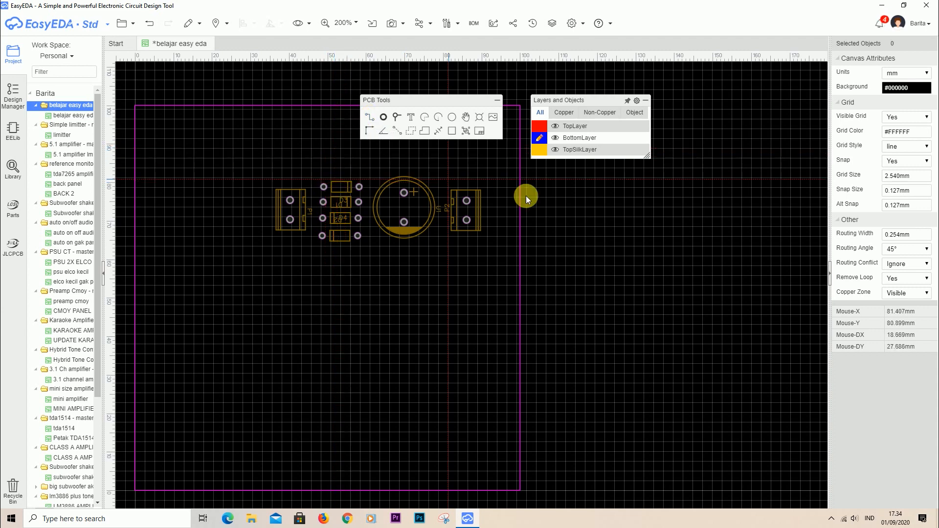
{"action": "left_click", "coordinate": [902, 235]}
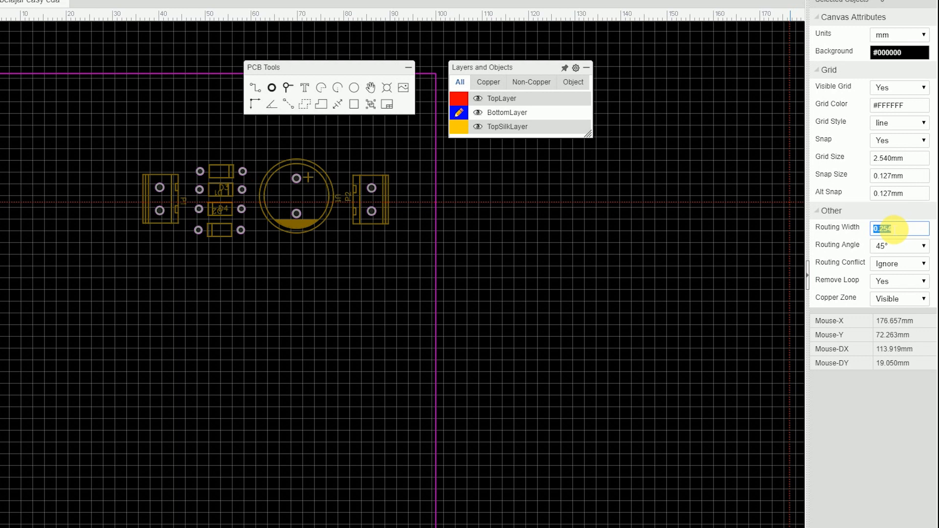
{"action": "type", "text": "0.7"}
{"action": "key", "text": "Return"}
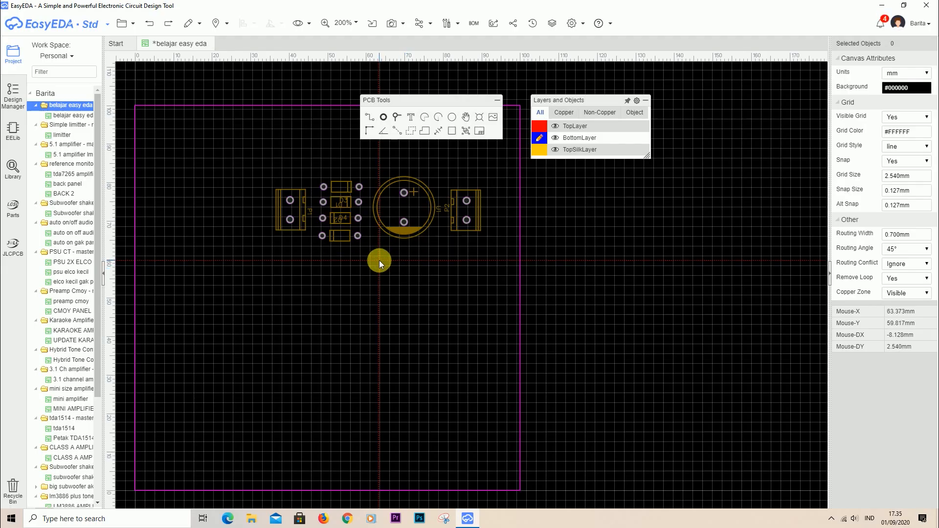
Route a bottom-layer track from P1's upper pad to the left pads of diodes D1 and D2
{"action": "left_click", "coordinate": [289, 201]}
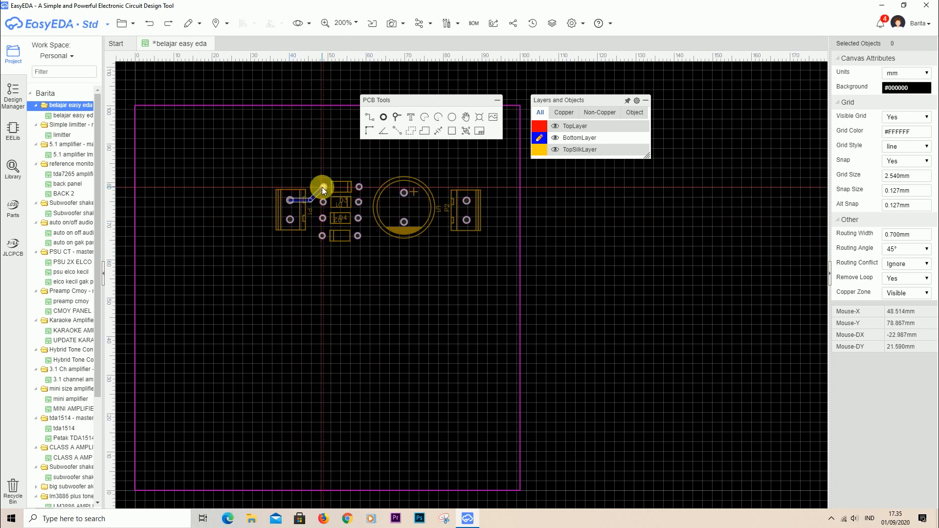
{"action": "left_click", "coordinate": [322, 187]}
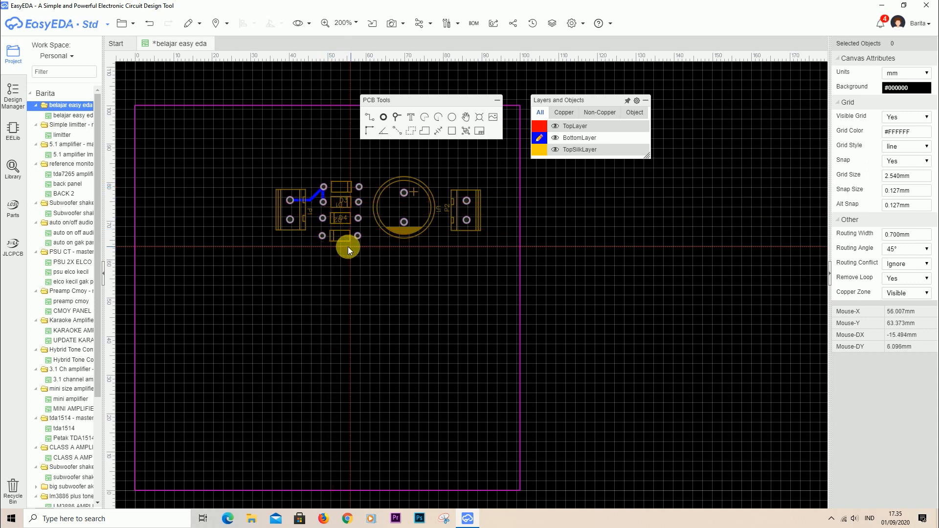
{"action": "left_click", "coordinate": [323, 188]}
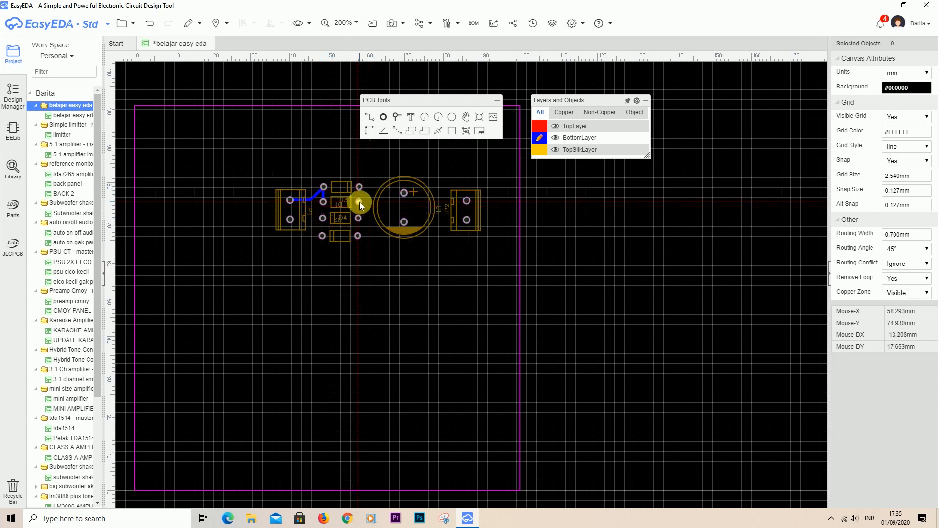
Route tracks joining the right pads of D1 and D2 to the capacitor's positive pad and P2's upper pad
{"action": "left_click", "coordinate": [360, 186]}
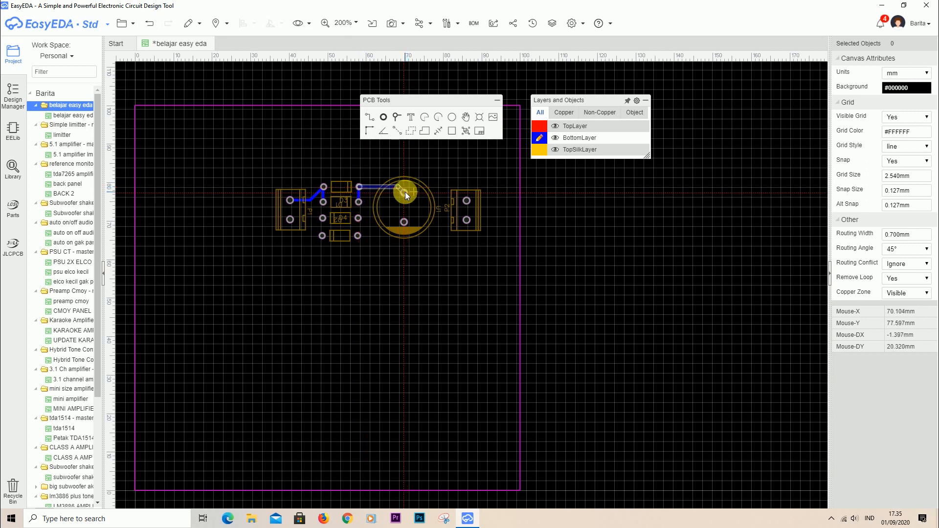
{"action": "left_click", "coordinate": [405, 192]}
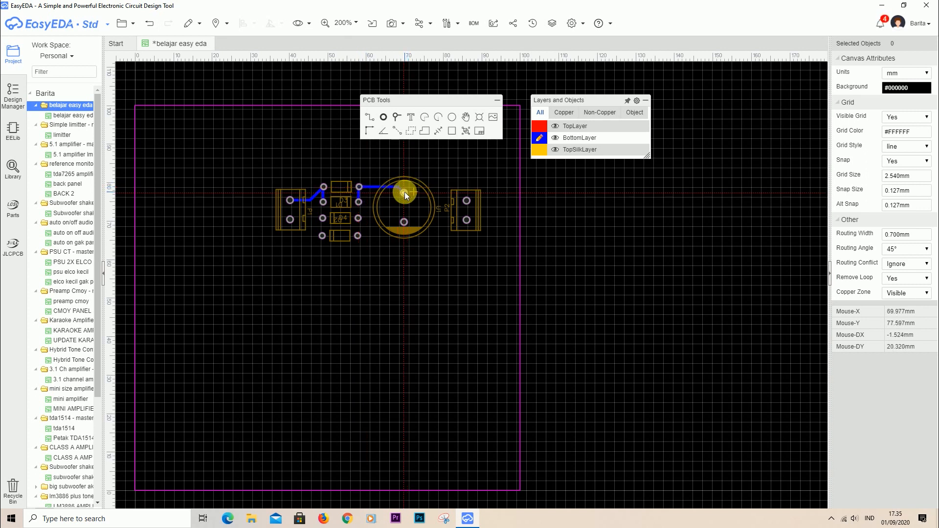
{"action": "left_click", "coordinate": [465, 201]}
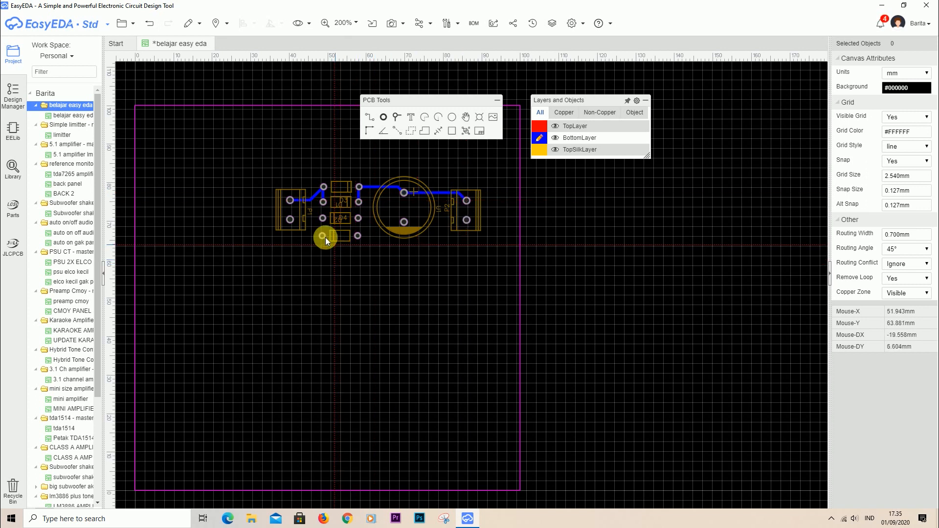
Route P1's lower pad to the left pads of D3 and D4, and join the right pads of these two diodes
{"action": "left_click", "coordinate": [289, 220]}
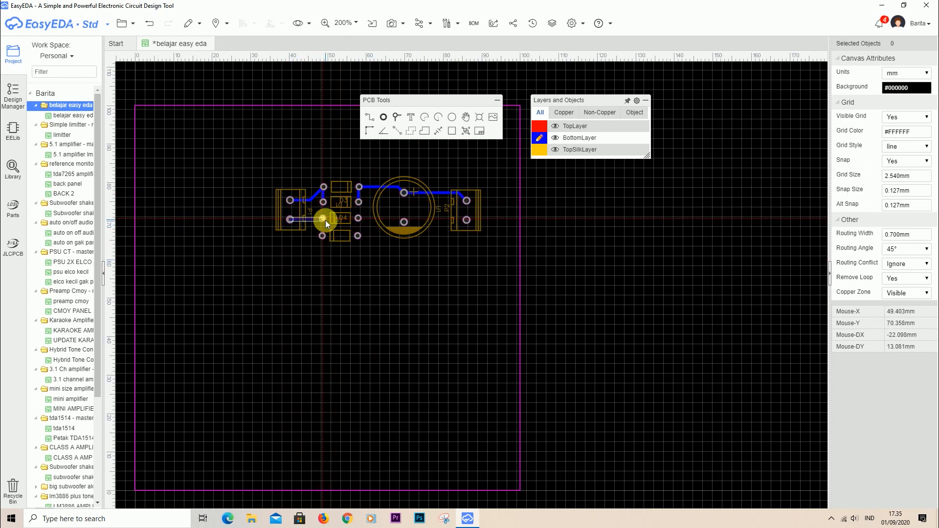
{"action": "left_click", "coordinate": [324, 220]}
{"action": "left_click", "coordinate": [322, 235]}
{"action": "left_click", "coordinate": [323, 220]}
{"action": "left_click", "coordinate": [359, 218]}
{"action": "left_click", "coordinate": [359, 235]}
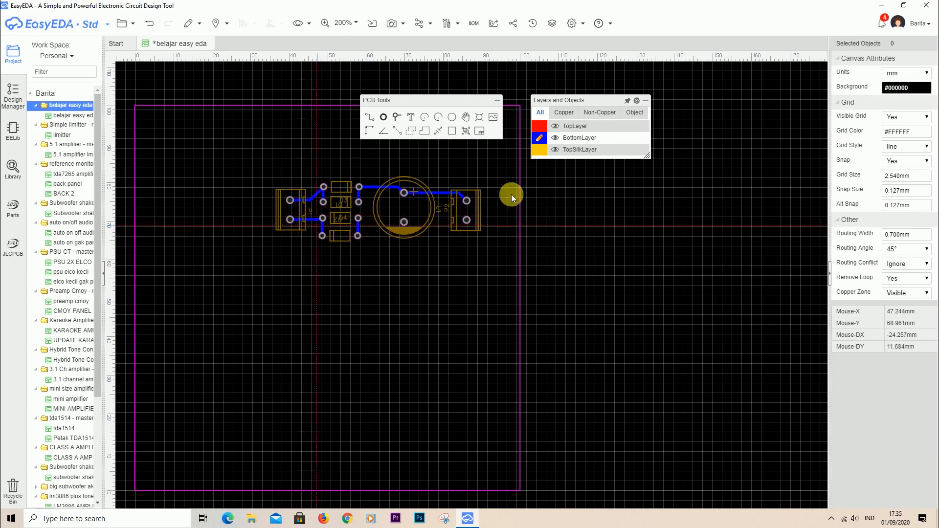
Route a track from D3's right pad through the capacitor's negative pad to P2's lower pad
{"action": "left_click", "coordinate": [358, 218]}
{"action": "left_click", "coordinate": [404, 222]}
{"action": "left_click", "coordinate": [466, 219]}
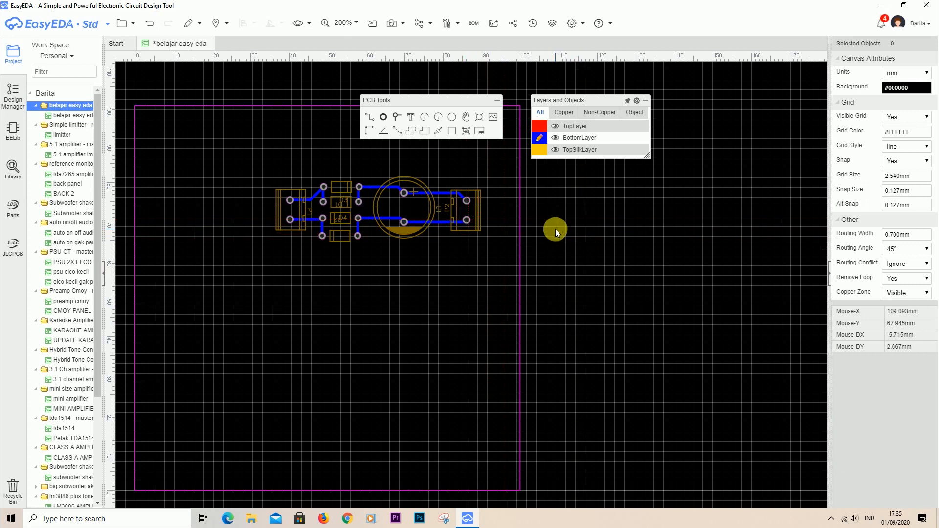
Place four text labels on TopLayer, two beside P2's pads and two beside P1's pads
{"action": "left_click", "coordinate": [414, 119]}
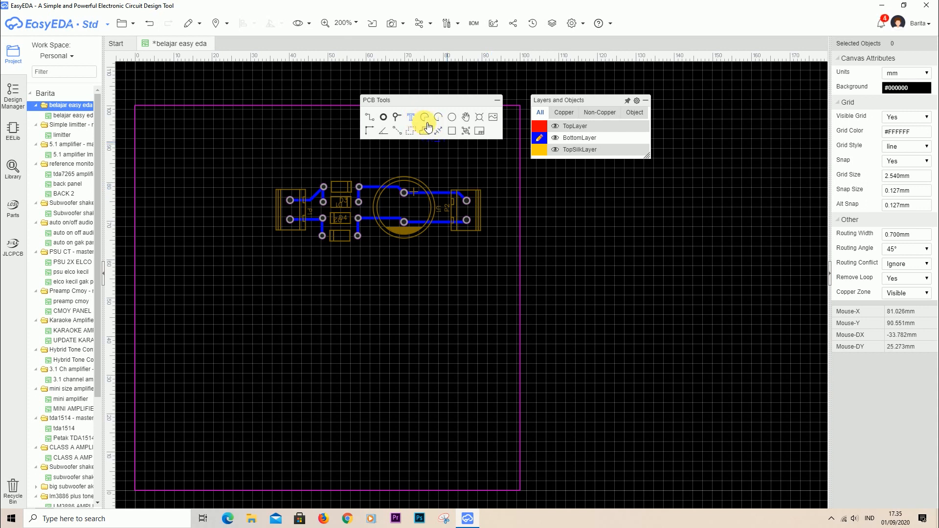
{"action": "left_click", "coordinate": [539, 126]}
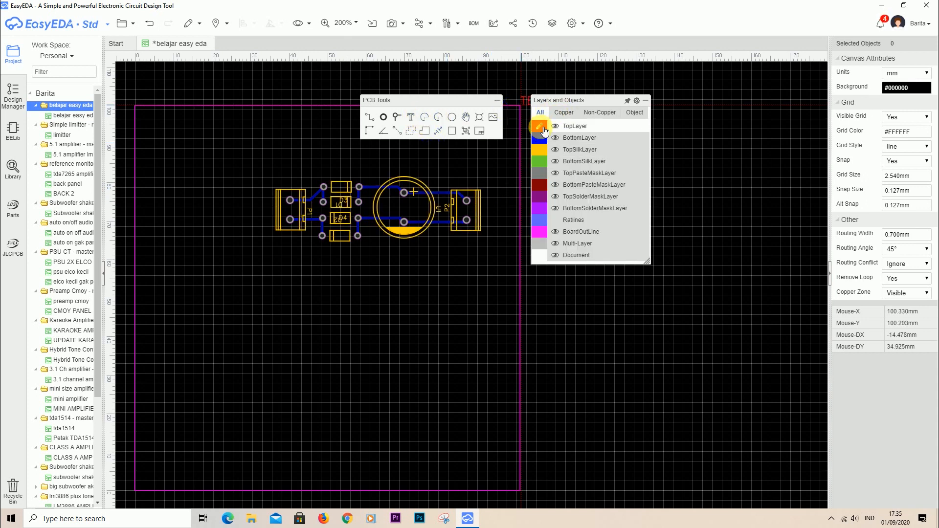
{"action": "left_click", "coordinate": [486, 204]}
{"action": "left_click", "coordinate": [487, 225]}
{"action": "left_click", "coordinate": [243, 203]}
{"action": "left_click", "coordinate": [246, 225]}
{"action": "key", "text": "Escape"}
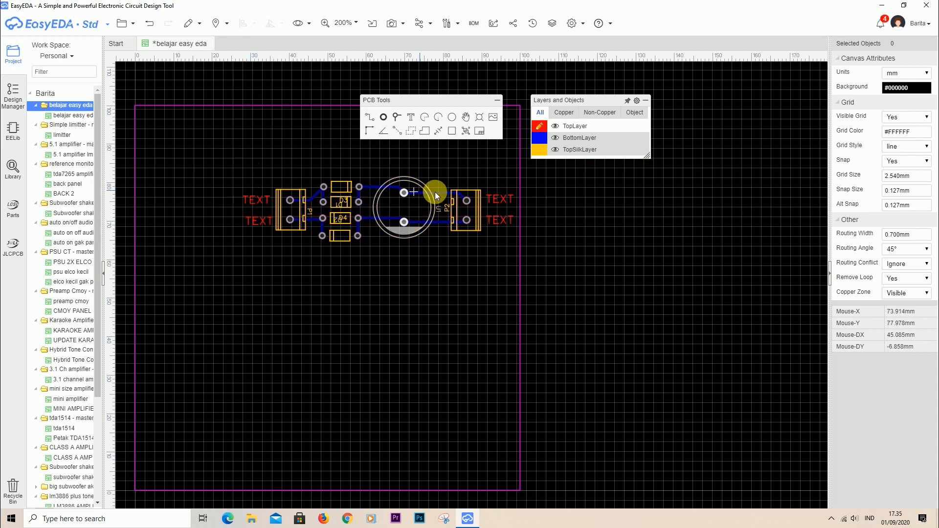
Move all four text labels beside the terminals to the TopSilkLayer
{"action": "left_click", "coordinate": [500, 197]}
{"action": "left_click", "coordinate": [500, 219], "text": "ctrl"}
{"action": "left_click", "coordinate": [259, 198], "text": "ctrl"}
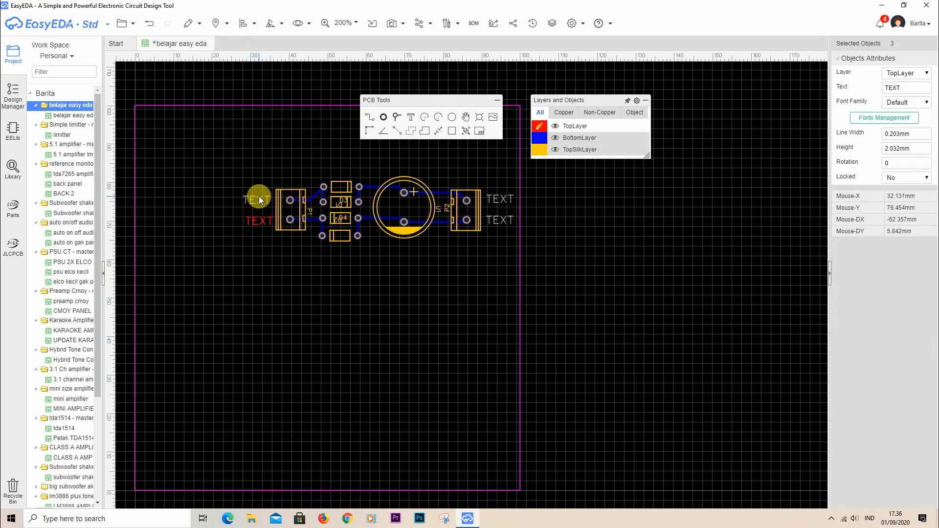
{"action": "left_click", "coordinate": [261, 220], "text": "ctrl"}
{"action": "mouse_move", "coordinate": [538, 147]}
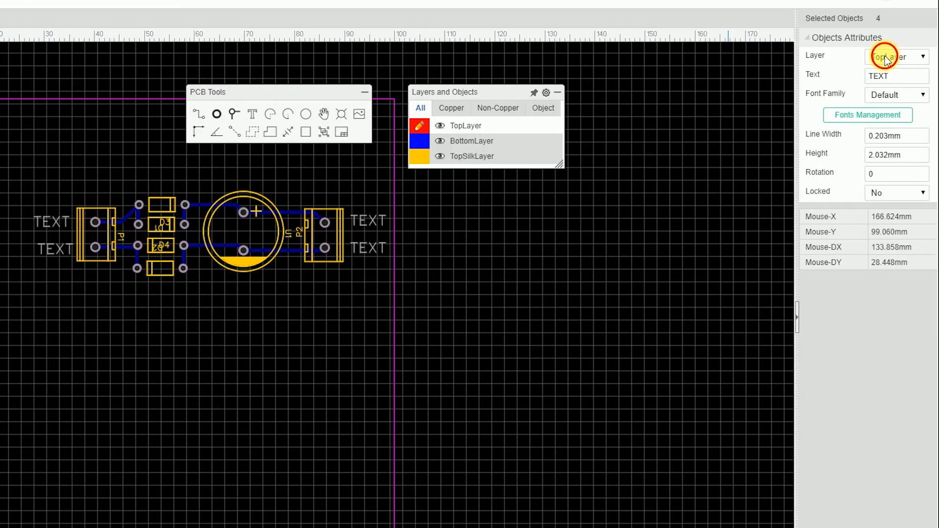
{"action": "left_click", "coordinate": [898, 72]}
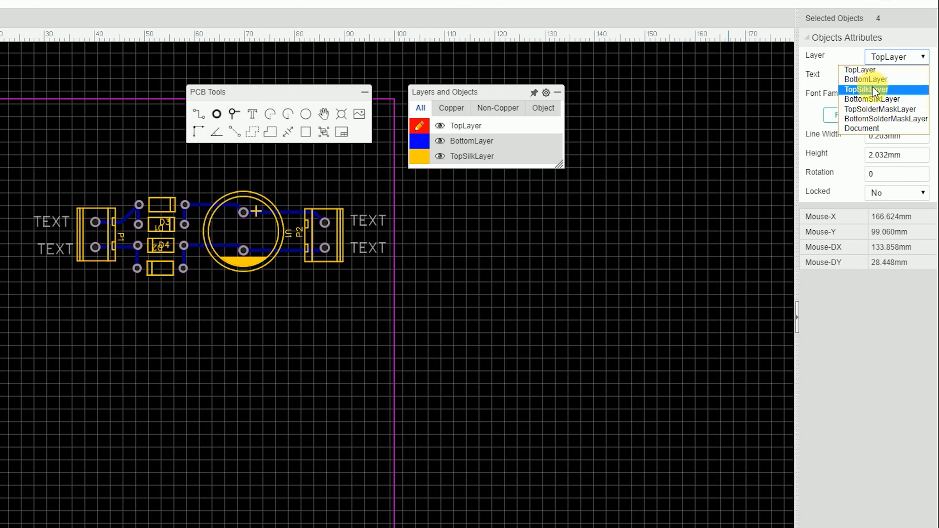
{"action": "left_click", "coordinate": [873, 88]}
{"action": "left_click", "coordinate": [505, 254]}
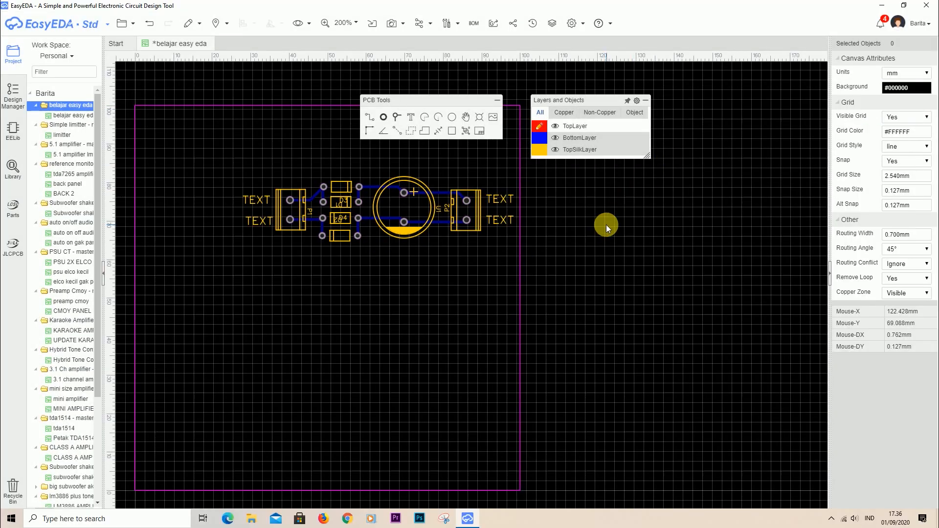
Change the upper text label beside P2 to "+12V"
{"action": "left_click", "coordinate": [505, 203]}
{"action": "double_click", "coordinate": [505, 203]}
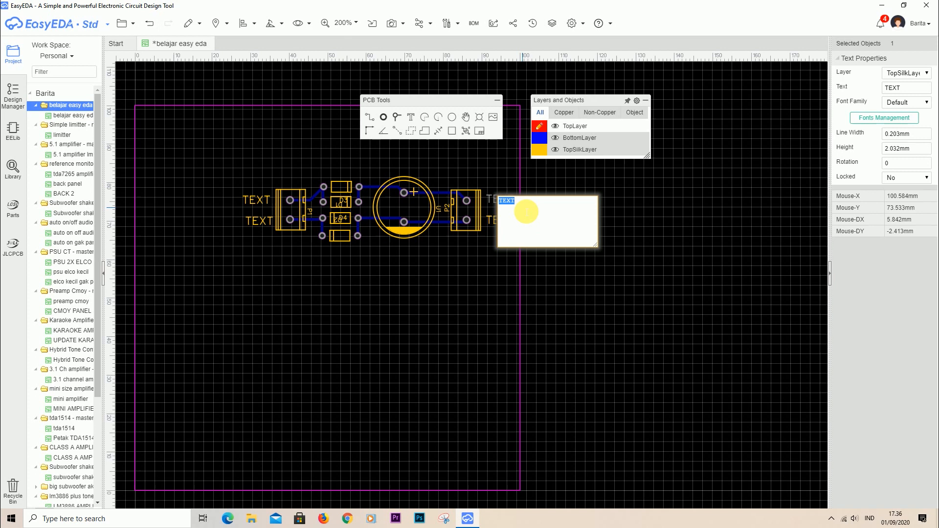
{"action": "key", "text": "BackSpace"}
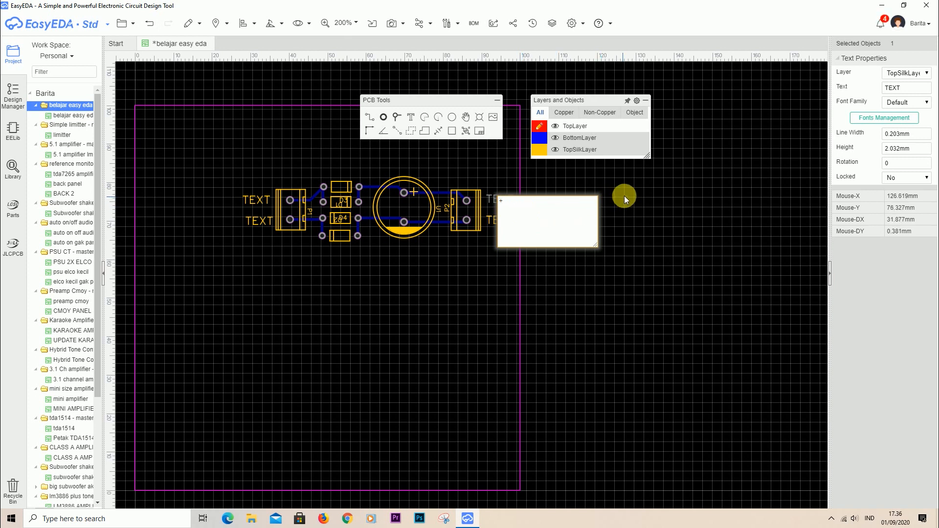
{"action": "type", "text": "+12v"}
{"action": "left_click", "coordinate": [629, 200]}
Change the lower text label beside P2 to "-"
{"action": "left_click", "coordinate": [500, 219]}
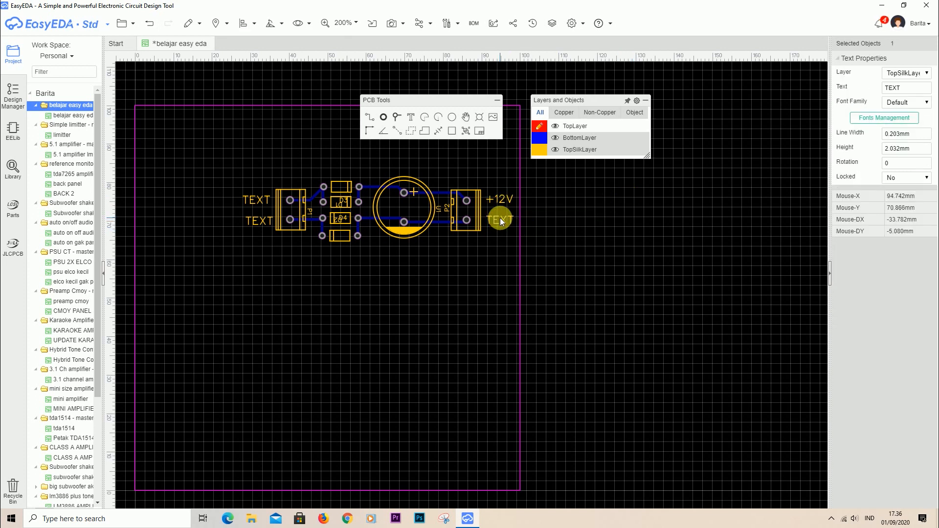
{"action": "double_click", "coordinate": [500, 218]}
{"action": "key", "text": "BackSpace"}
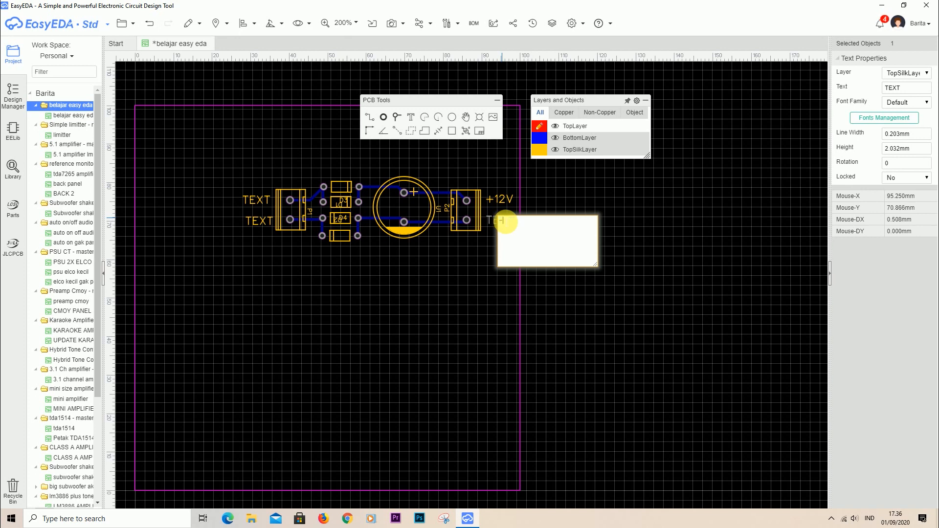
{"action": "type", "text": "-"}
{"action": "key", "text": "Return"}
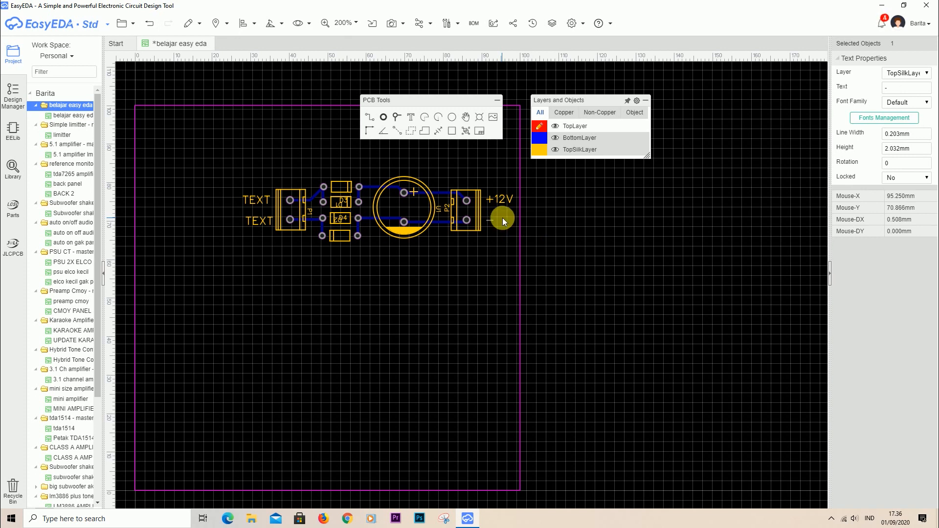
{"action": "left_click", "coordinate": [594, 207]}
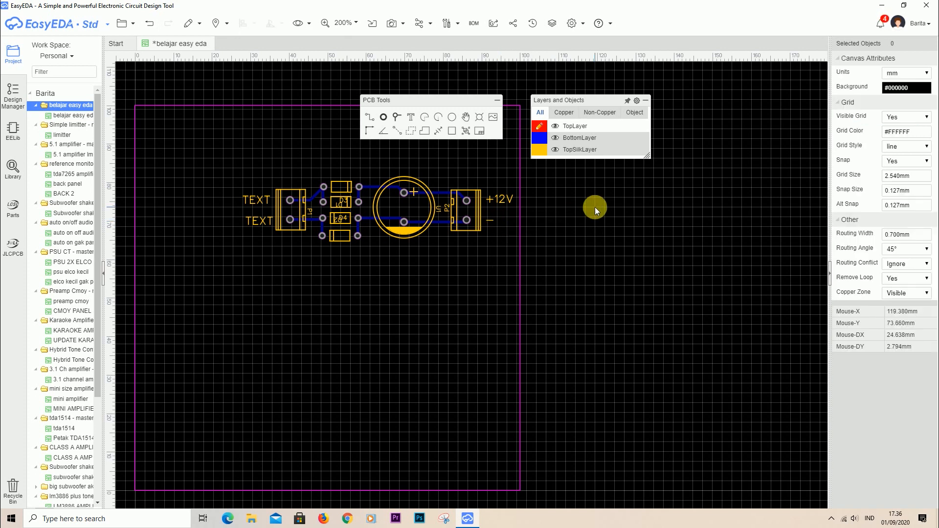
Shorten the upper text label beside P2 to "+"
{"action": "double_click", "coordinate": [498, 201]}
{"action": "type", "text": "+12V"}
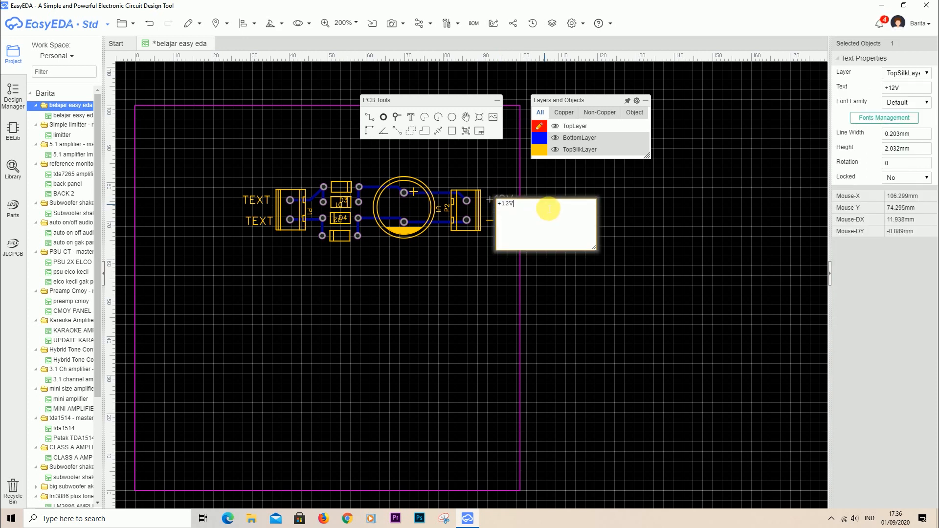
{"action": "key", "text": "Return"}
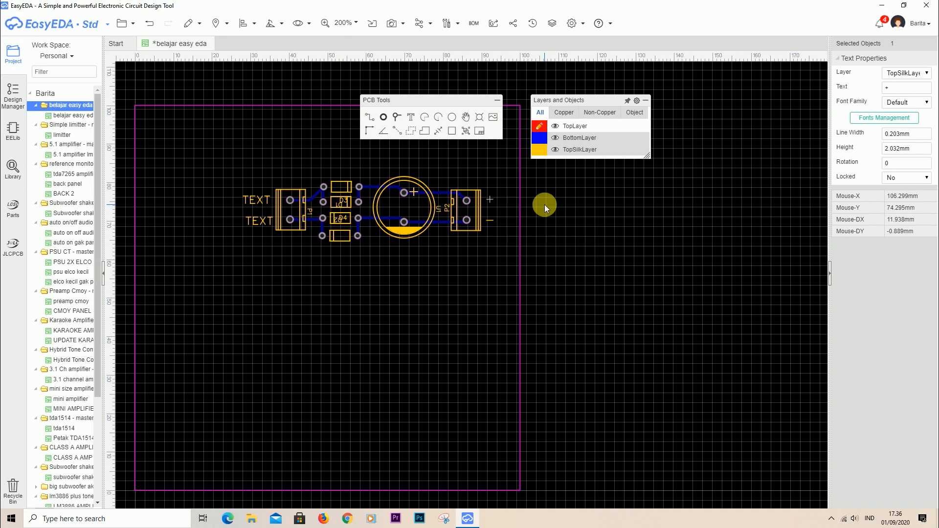
Add a "12V" text label on the TopSilkLayer between the plus and minus labels beside P2
{"action": "left_click", "coordinate": [412, 118]}
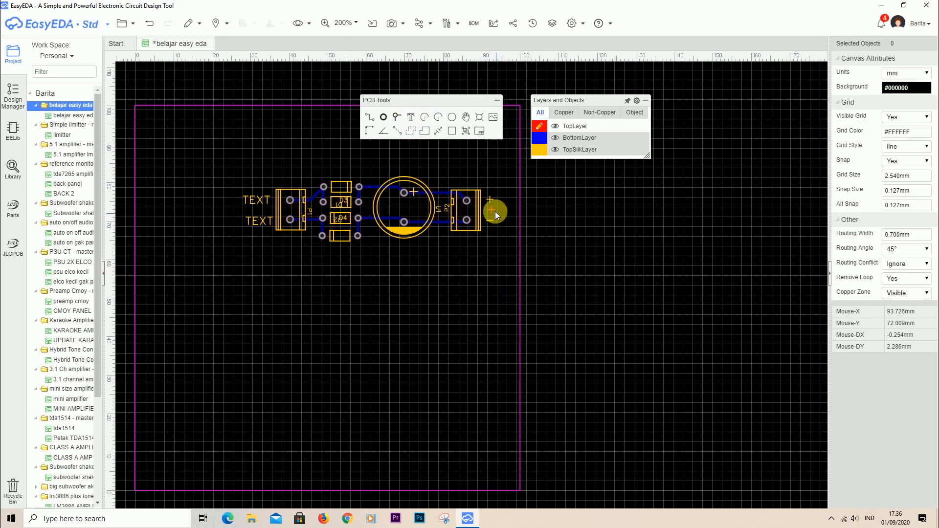
{"action": "left_click", "coordinate": [492, 209]}
{"action": "left_click", "coordinate": [902, 73]}
{"action": "left_click", "coordinate": [890, 96]}
{"action": "double_click", "coordinate": [493, 211]}
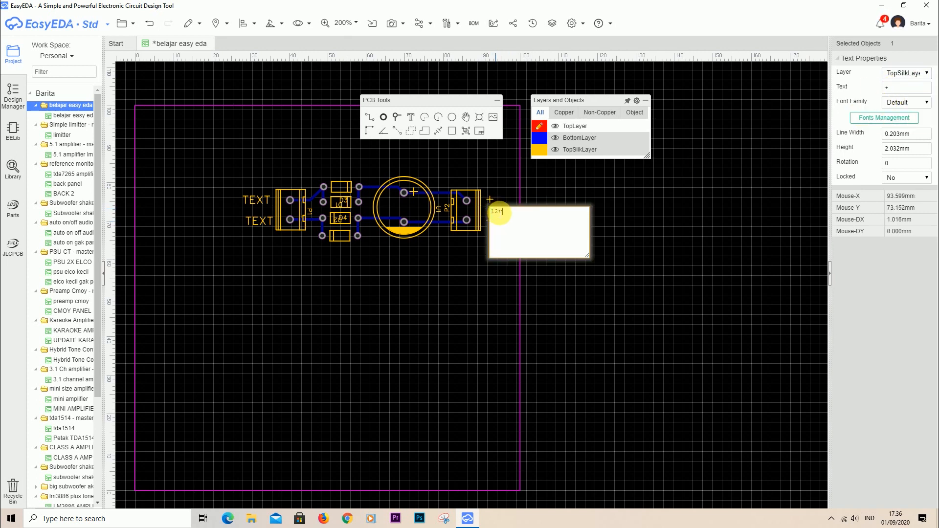
{"action": "type", "text": "12v"}
{"action": "key", "text": "BackSpace"}
{"action": "type", "text": "V"}
{"action": "left_click", "coordinate": [642, 204]}
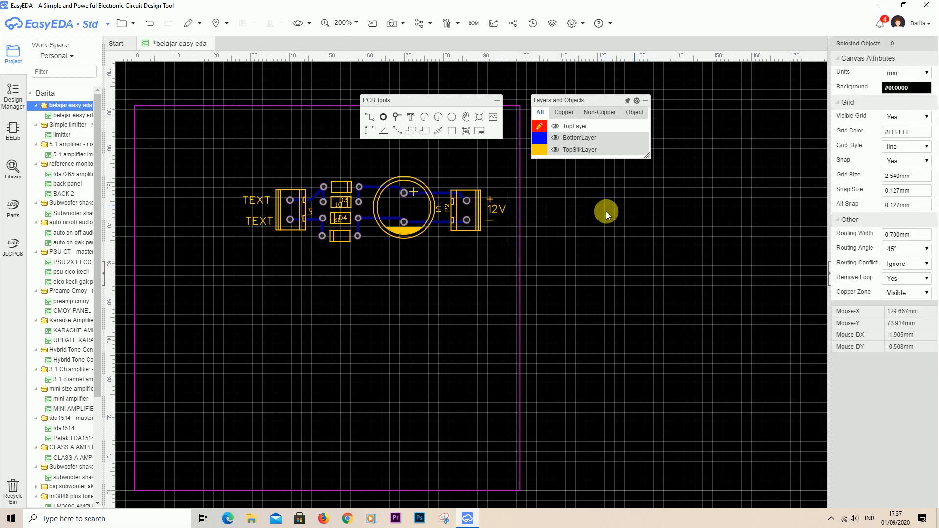
Reduce the text height of the "12V" label beside P2
{"action": "left_click", "coordinate": [501, 210]}
{"action": "left_click", "coordinate": [895, 148]}
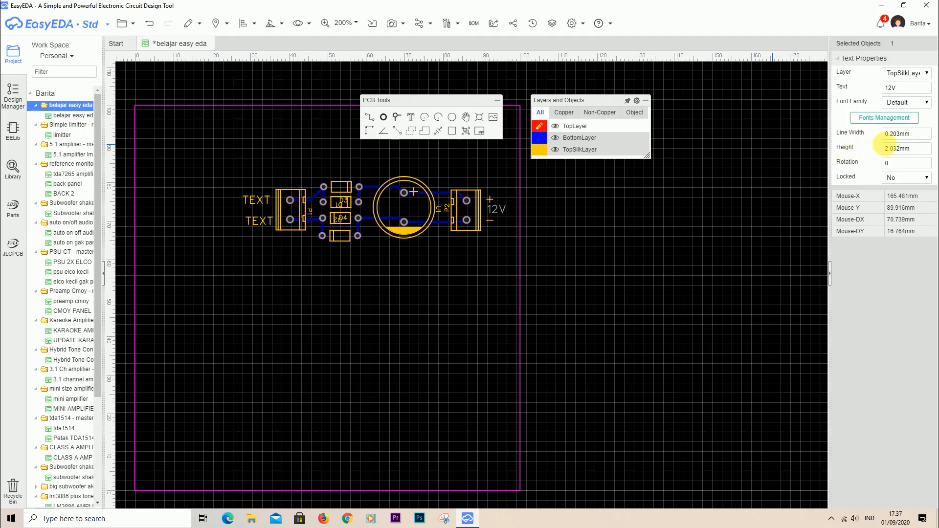
{"action": "type", "text": "1"}
{"action": "key", "text": "Return"}
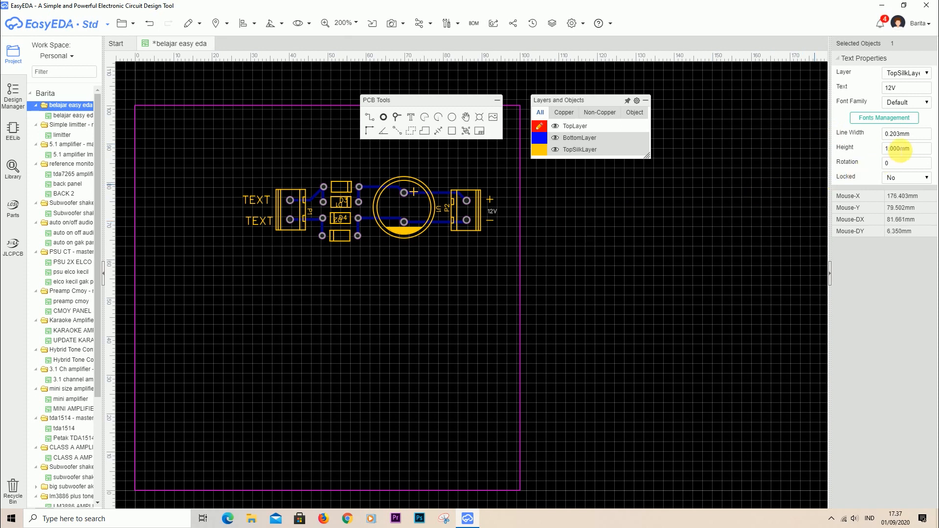
{"action": "left_click", "coordinate": [887, 152]}
{"action": "key", "text": "Return"}
{"action": "left_click", "coordinate": [595, 220]}
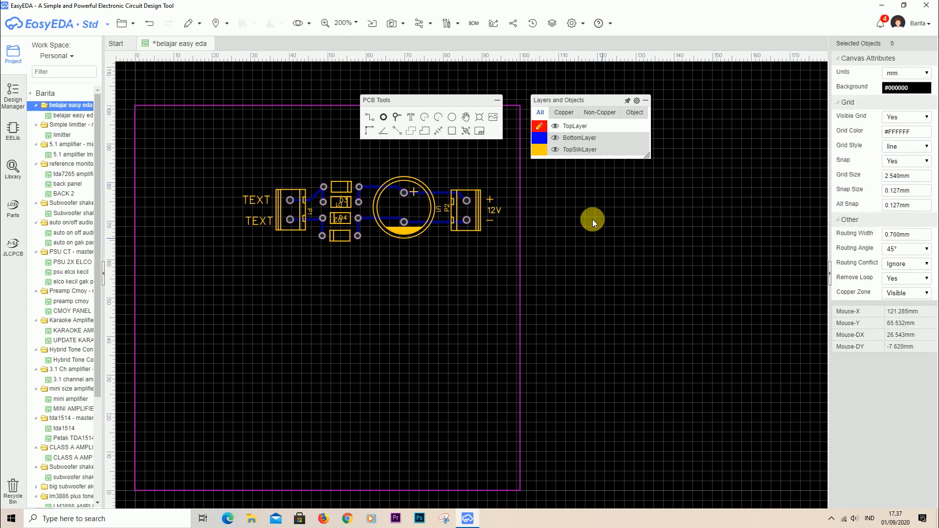
Move the "+" and "-" labels closer to P2 and adjust the "12V" label between them
{"action": "left_click_drag", "start_coordinate": [490, 200], "coordinate": [484, 199]}
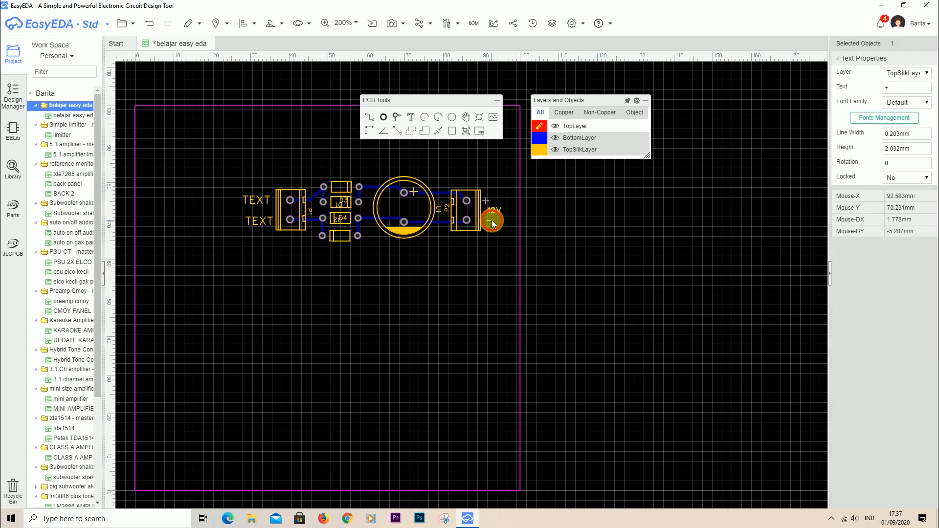
{"action": "left_click_drag", "start_coordinate": [492, 220], "coordinate": [491, 221]}
{"action": "right_click", "coordinate": [492, 208]}
{"action": "left_click", "coordinate": [683, 194]}
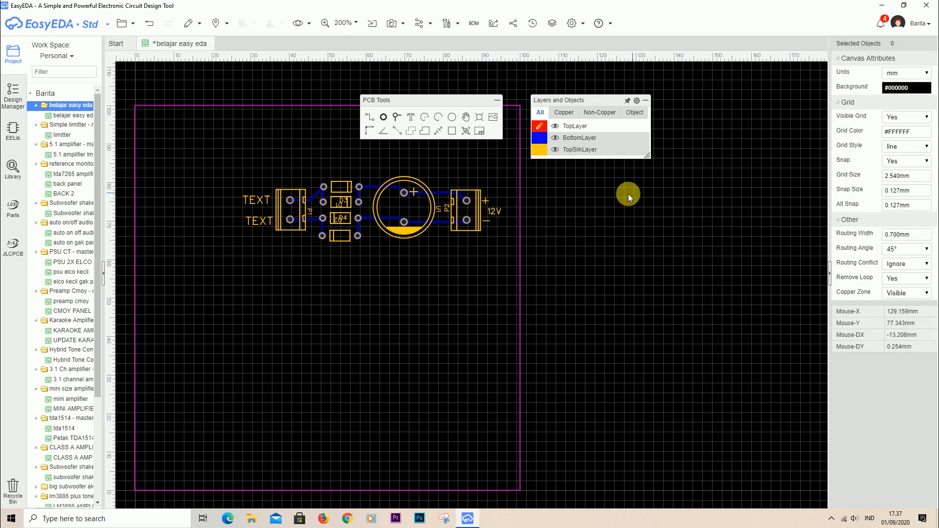
Change the upper text label beside P1 to "0" and the lower one to "12"
{"action": "left_click", "coordinate": [257, 200]}
{"action": "double_click", "coordinate": [265, 203]}
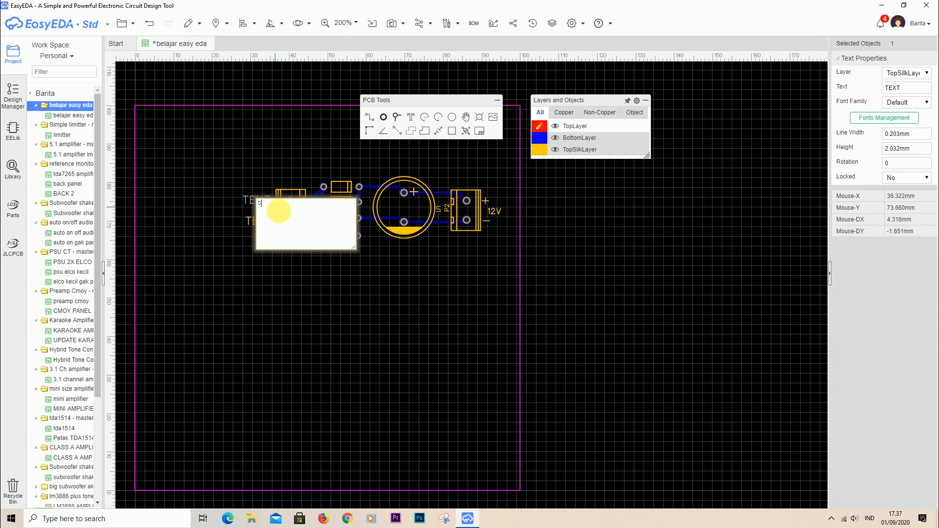
{"action": "key", "text": "Return"}
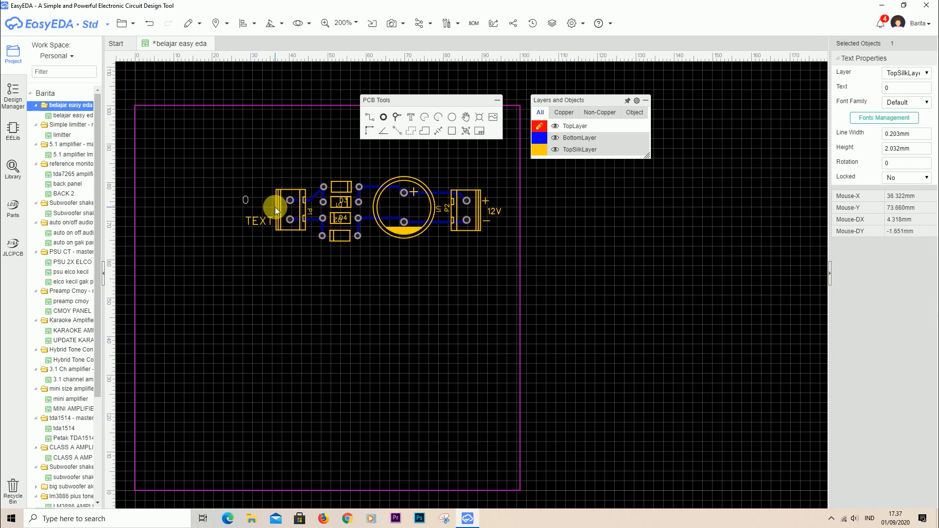
{"action": "left_click", "coordinate": [255, 221]}
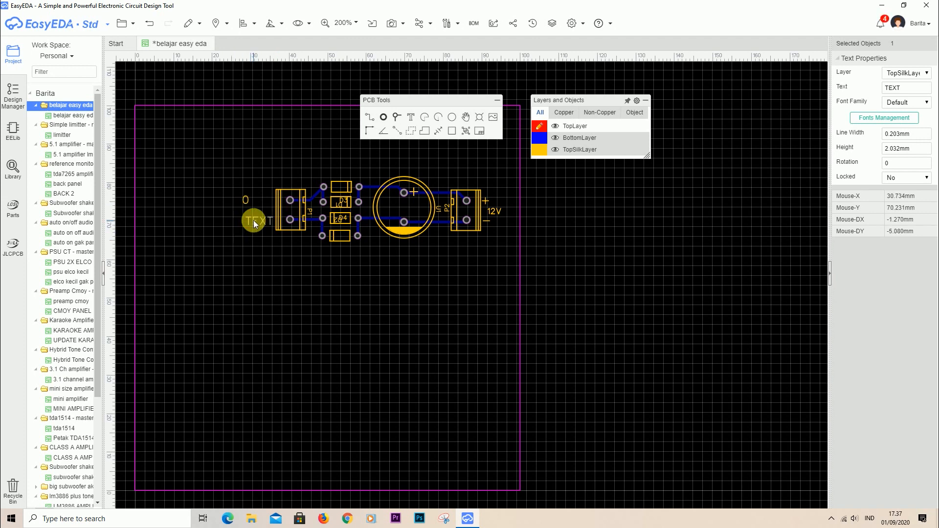
{"action": "double_click", "coordinate": [257, 223]}
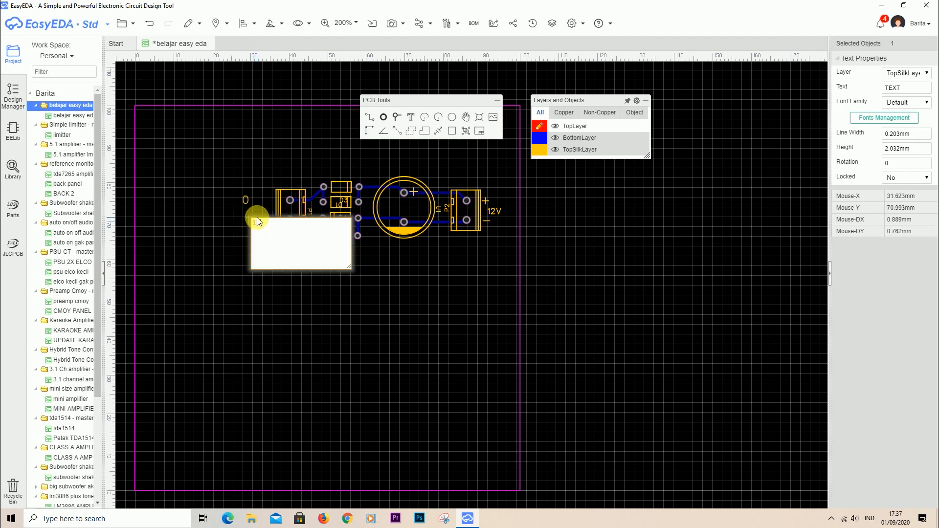
{"action": "type", "text": "12"}
{"action": "key", "text": "Return"}
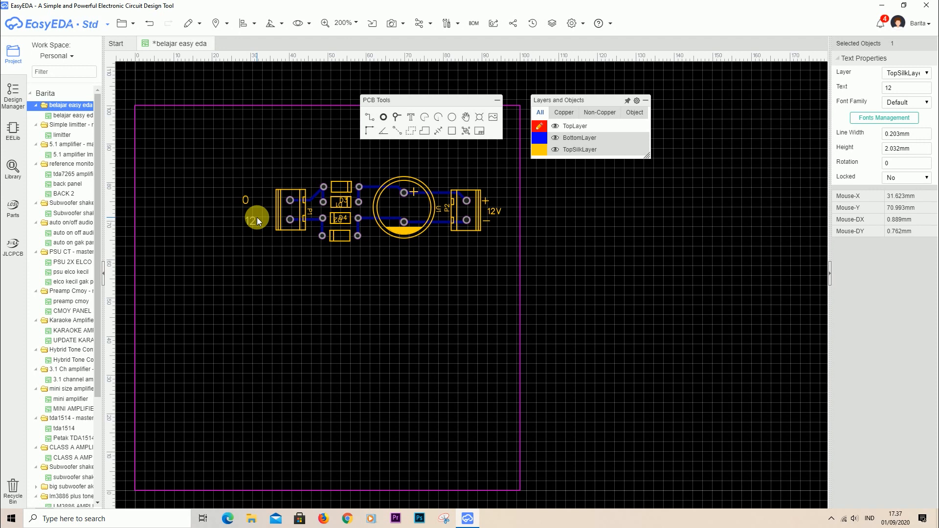
Extend the two labels beside P1 to "0V" and "12V" and move them closer to the connector
{"action": "double_click", "coordinate": [248, 202]}
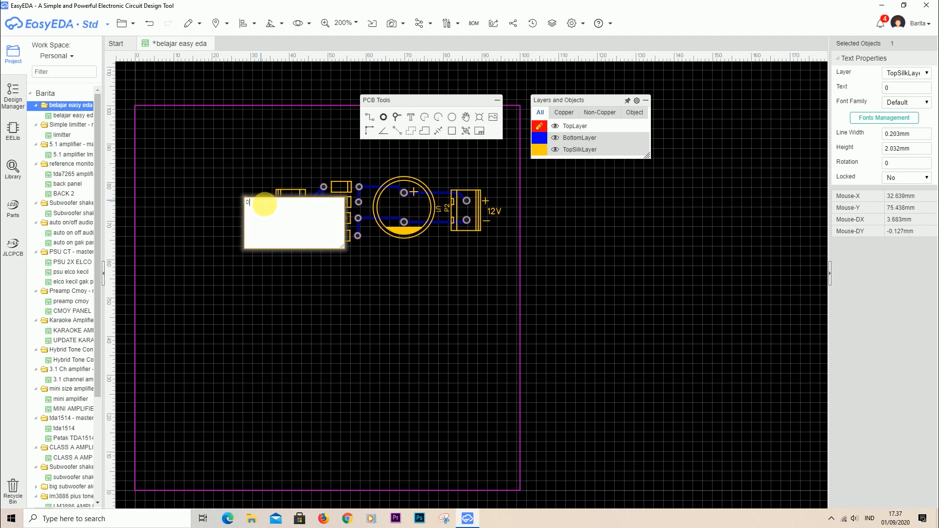
{"action": "type", "text": "V"}
{"action": "key", "text": "Return"}
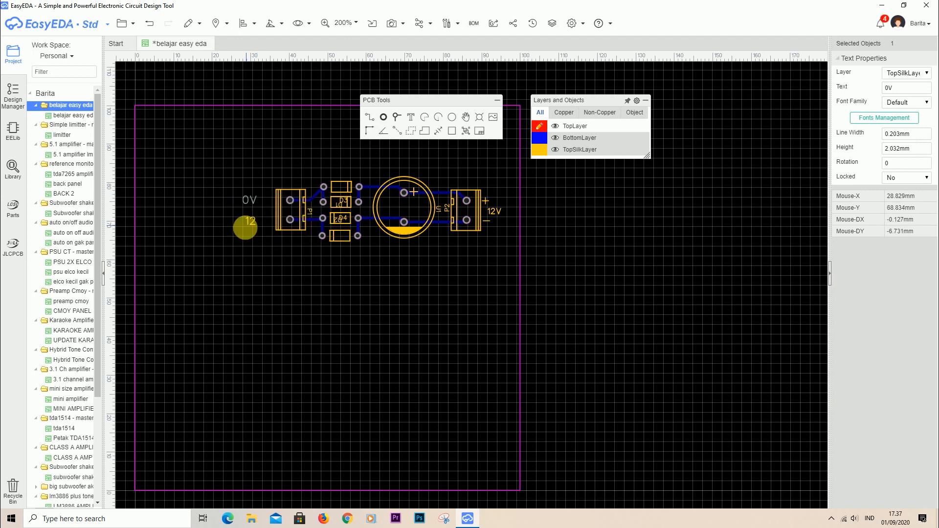
{"action": "double_click", "coordinate": [250, 221]}
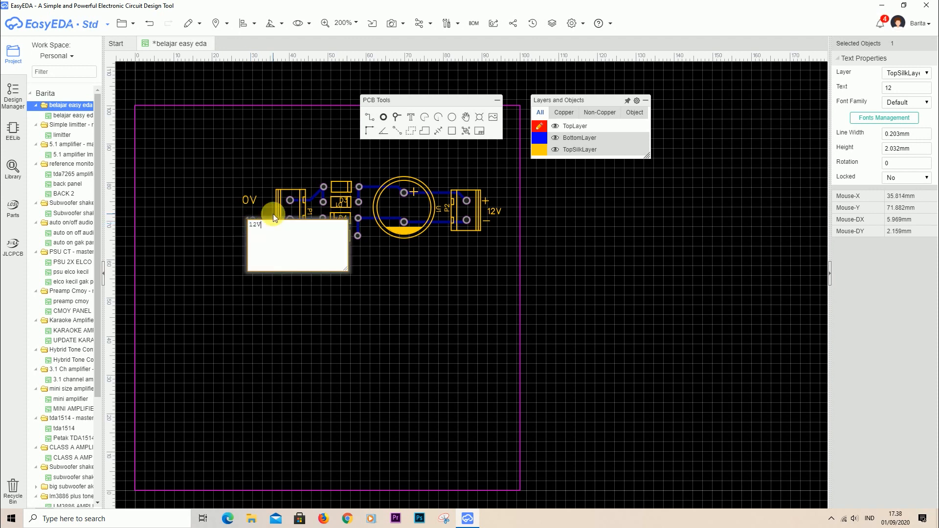
{"action": "type", "text": "V"}
{"action": "left_click", "coordinate": [322, 342]}
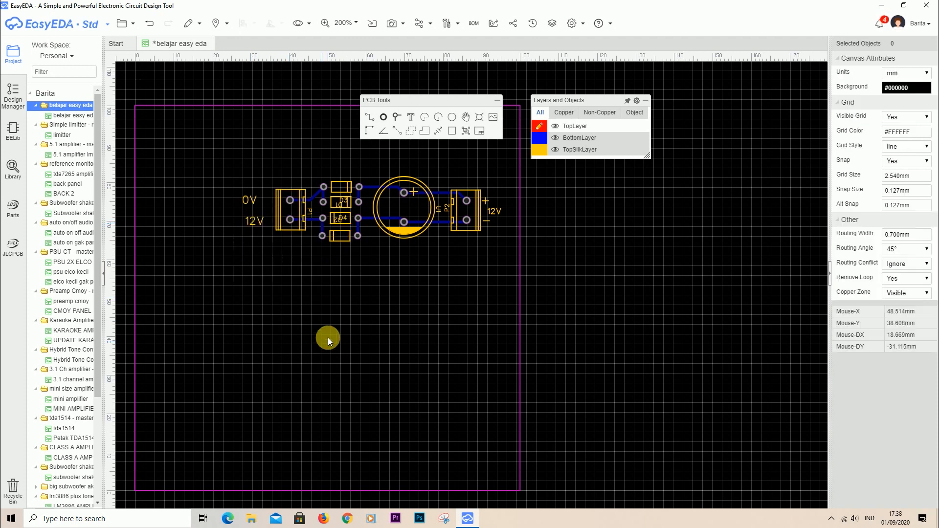
{"action": "left_click_drag", "start_coordinate": [248, 201], "coordinate": [268, 228]}
{"action": "left_click", "coordinate": [274, 267]}
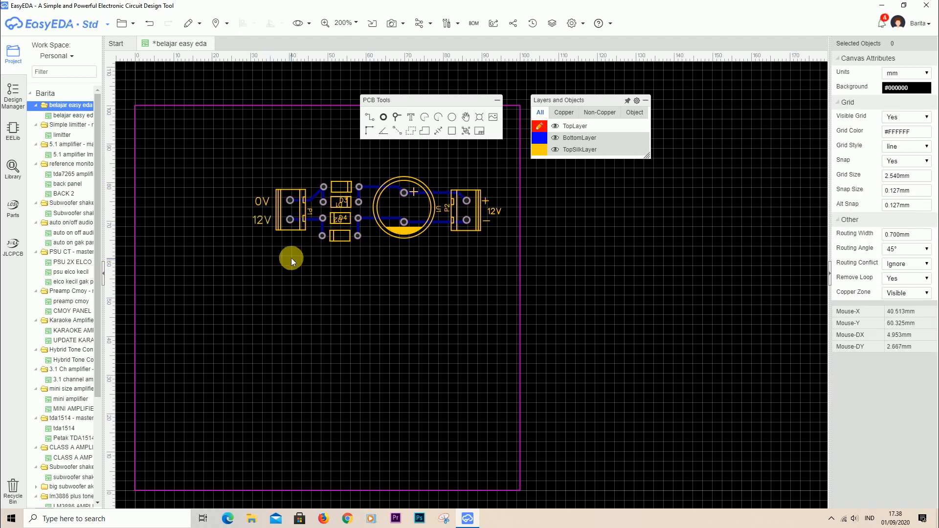
Add an "AC IN" text label beside P1's "0V" and "12V" labels
{"action": "left_click", "coordinate": [411, 118]}
{"action": "left_click", "coordinate": [230, 210]}
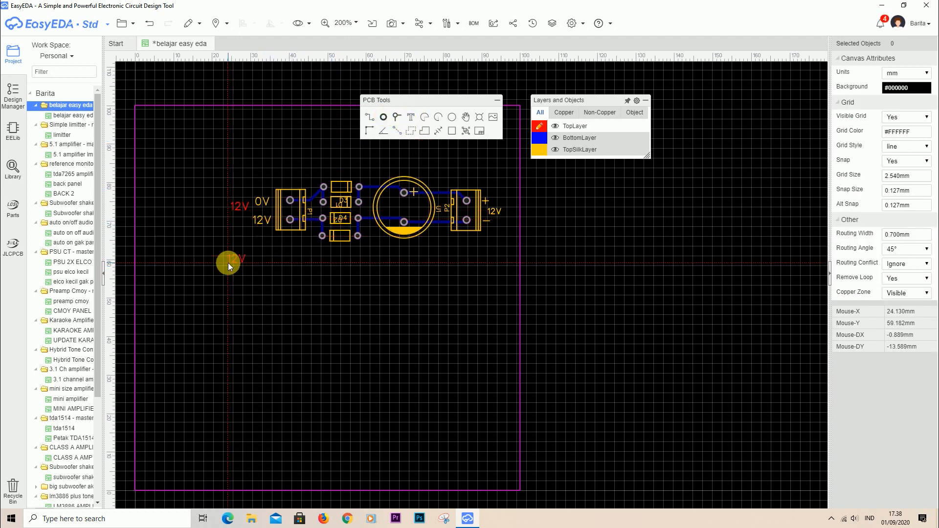
{"action": "left_click", "coordinate": [238, 206]}
{"action": "double_click", "coordinate": [242, 210]}
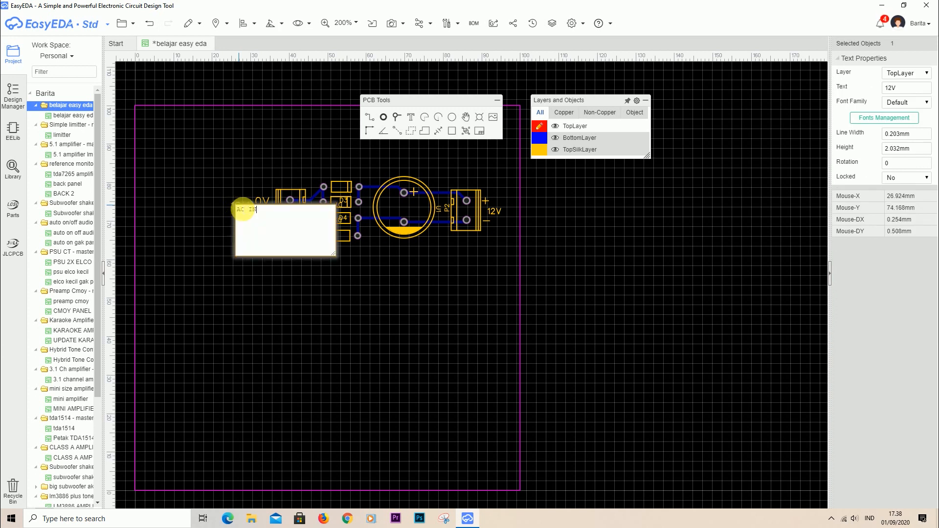
{"action": "left_click", "coordinate": [251, 171]}
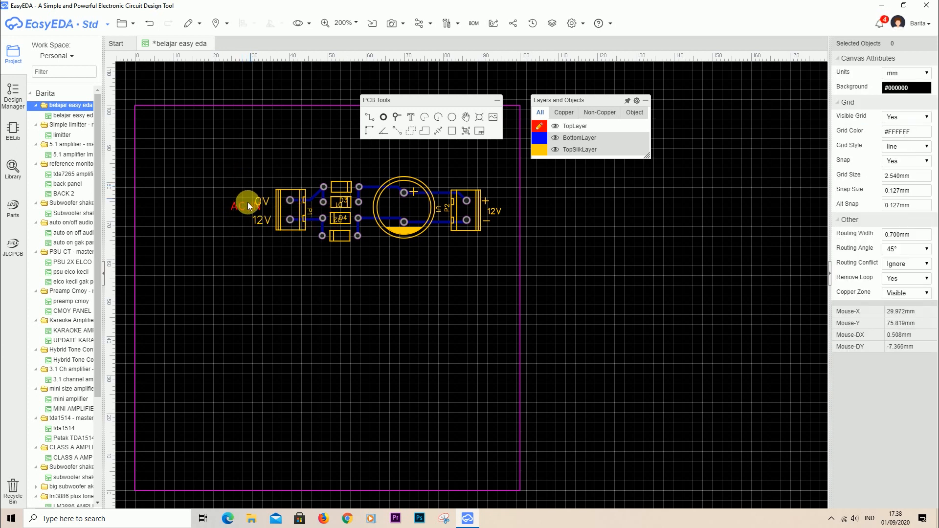
Move the "AC IN" label clear of the "0V" and "12V" labels and assign it to the TopSilkLayer
{"action": "left_click", "coordinate": [228, 209]}
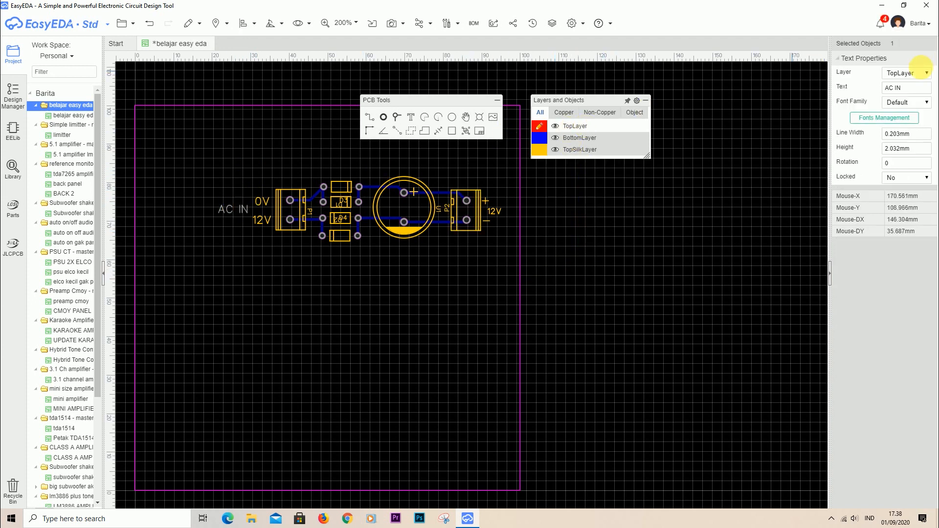
{"action": "left_click", "coordinate": [918, 73]}
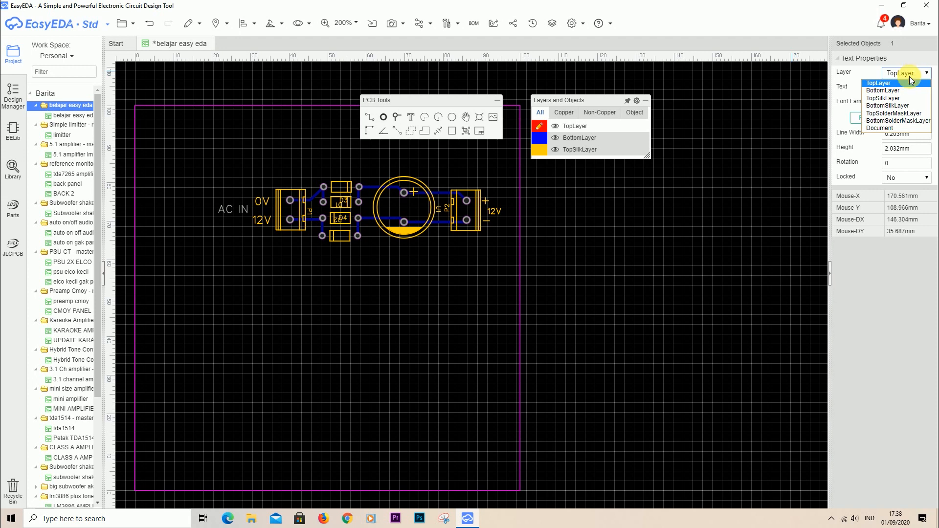
{"action": "left_click", "coordinate": [883, 98]}
{"action": "left_click", "coordinate": [650, 216]}
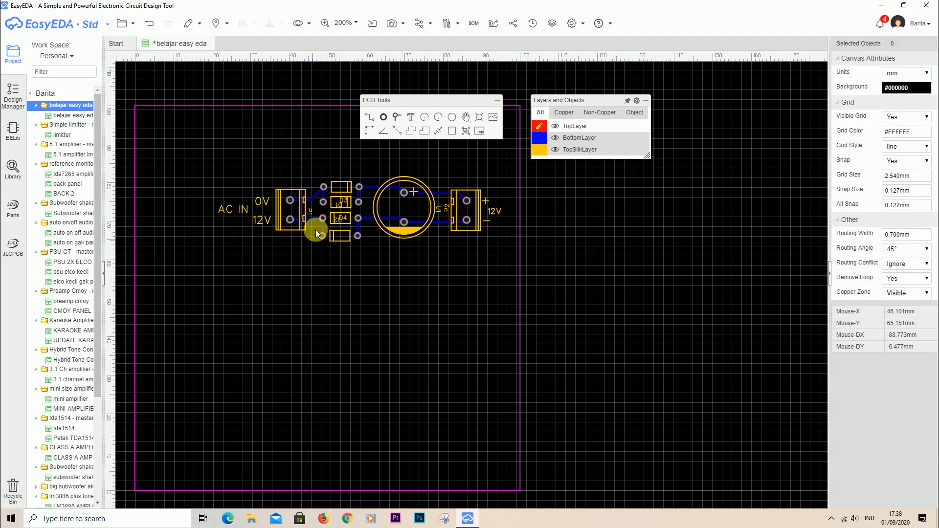
Turn the P1 designator horizontal and place it just below its connector
{"action": "left_click", "coordinate": [310, 212]}
{"action": "left_click", "coordinate": [314, 212]}
{"action": "left_click_drag", "start_coordinate": [315, 216], "coordinate": [293, 239]}
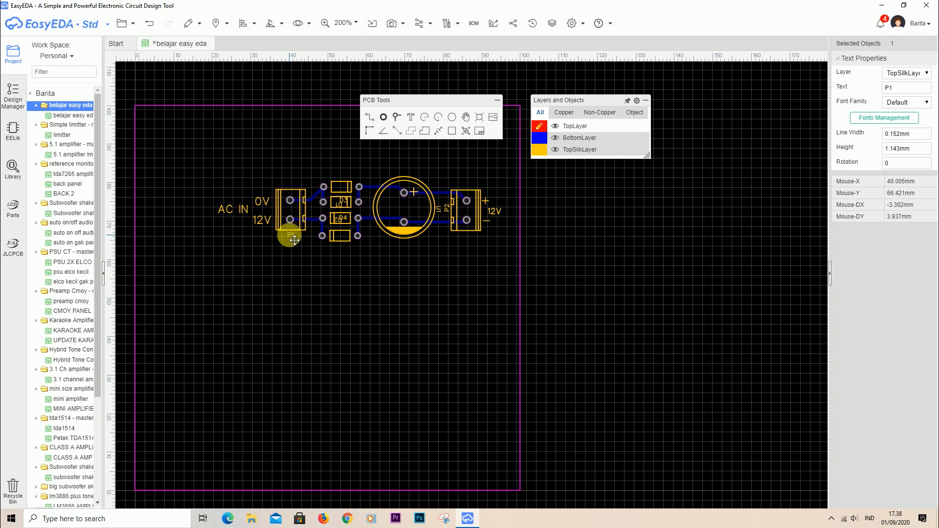
{"action": "left_click", "coordinate": [310, 265]}
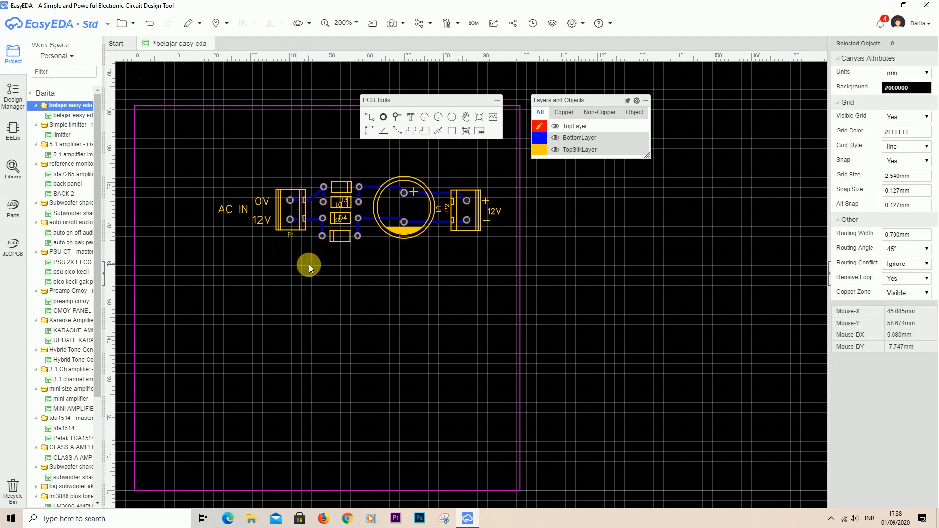
Turn the P2 designator horizontal and place it just below its connector
{"action": "left_click", "coordinate": [451, 210]}
{"action": "left_click_drag", "start_coordinate": [451, 210], "coordinate": [466, 238]}
{"action": "key", "text": "space"}
{"action": "key", "text": "space"}
{"action": "key", "text": "space"}
{"action": "left_click", "coordinate": [490, 293]}
Place the D4, D3 and D1 designators upright inside their own diode outlines
{"action": "left_click_drag", "start_coordinate": [346, 218], "coordinate": [343, 237]}
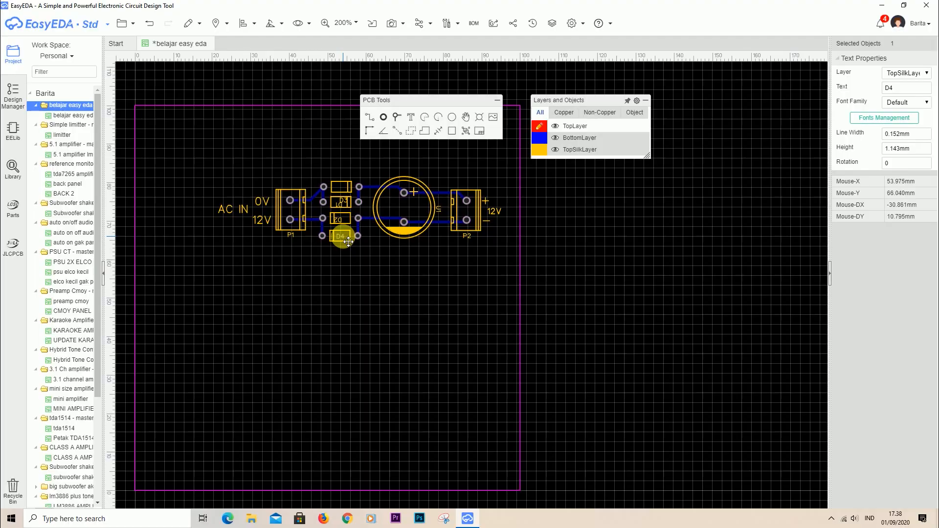
{"action": "mouse_move", "coordinate": [339, 219]}
{"action": "left_mouse_down"}
{"action": "mouse_move", "coordinate": [373, 200]}
{"action": "mouse_move", "coordinate": [344, 210]}
{"action": "mouse_move", "coordinate": [347, 224]}
{"action": "left_mouse_up"}
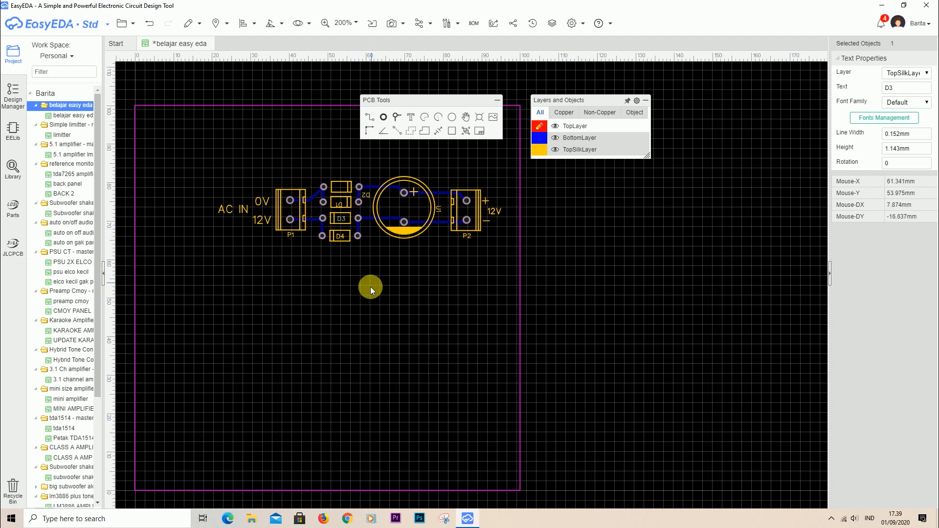
{"action": "left_click_drag", "start_coordinate": [340, 204], "coordinate": [344, 169]}
{"action": "key", "text": "space"}
{"action": "key", "text": "space"}
{"action": "left_click_drag", "start_coordinate": [348, 169], "coordinate": [346, 193]}
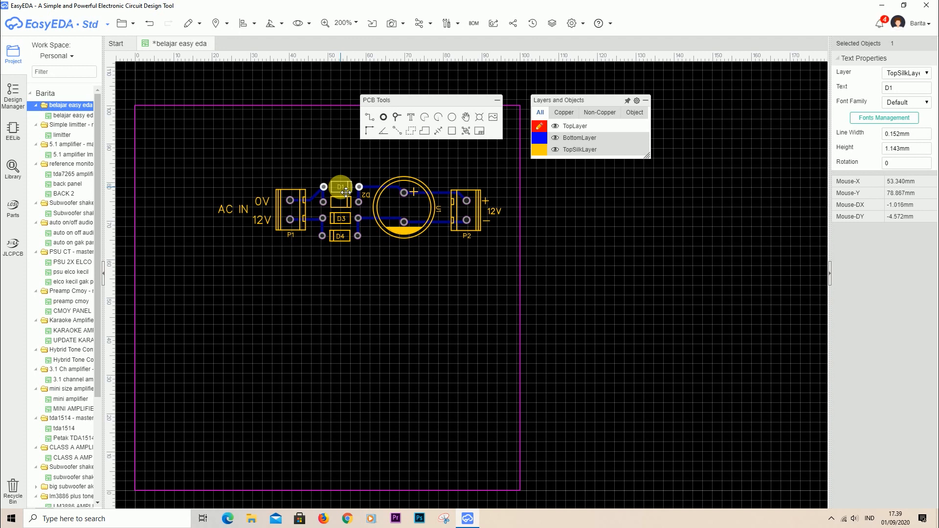
Turn the D2 designator upright inside its diode outline and fine-adjust the D4 designator
{"action": "left_click", "coordinate": [366, 196]}
{"action": "key", "text": "space"}
{"action": "key", "text": "space"}
{"action": "left_click_drag", "start_coordinate": [368, 201], "coordinate": [339, 214]}
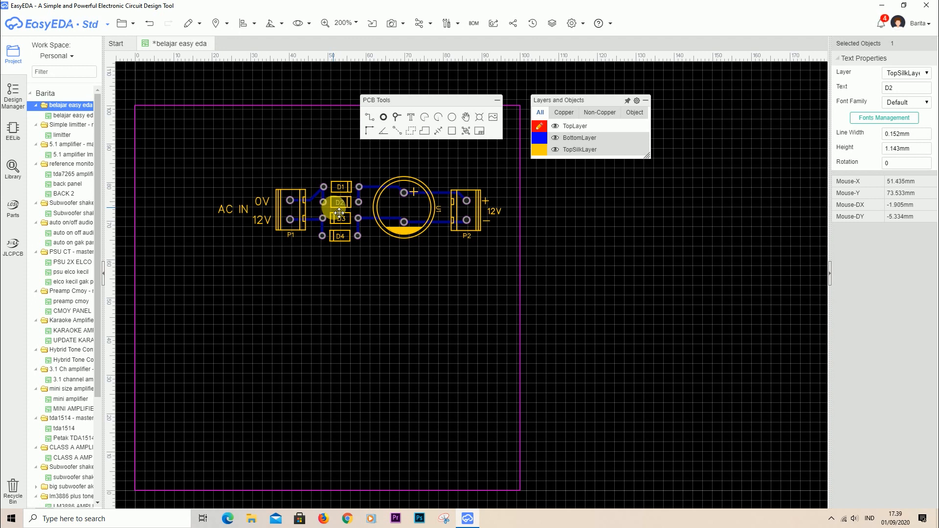
{"action": "left_click", "coordinate": [372, 347]}
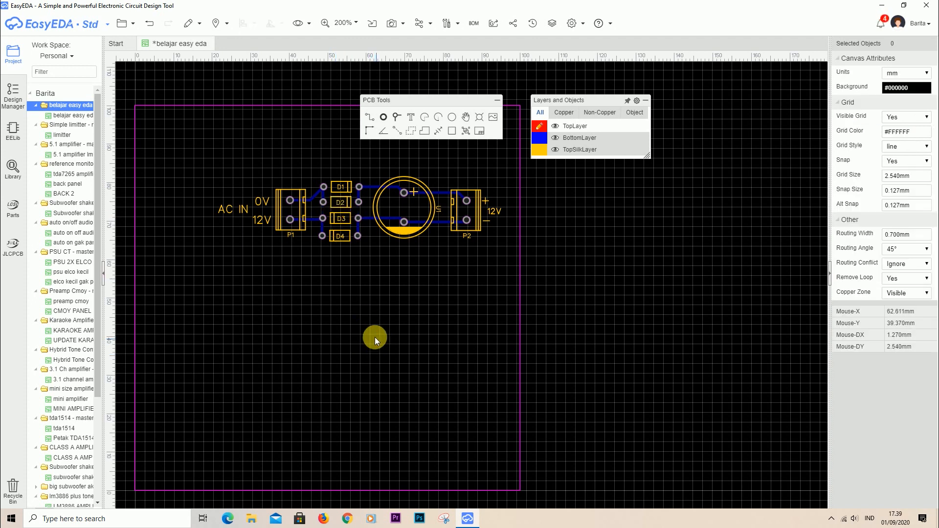
{"action": "left_click", "coordinate": [344, 242]}
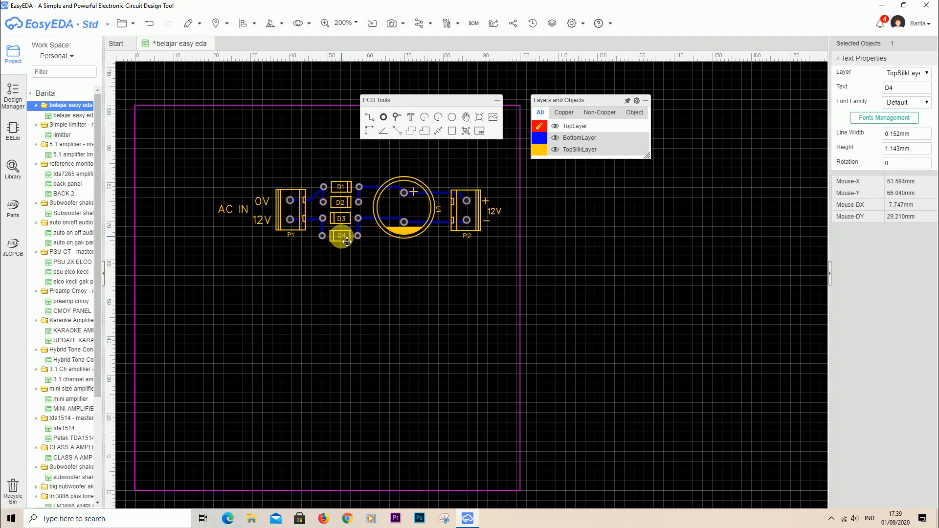
{"action": "left_click", "coordinate": [348, 269]}
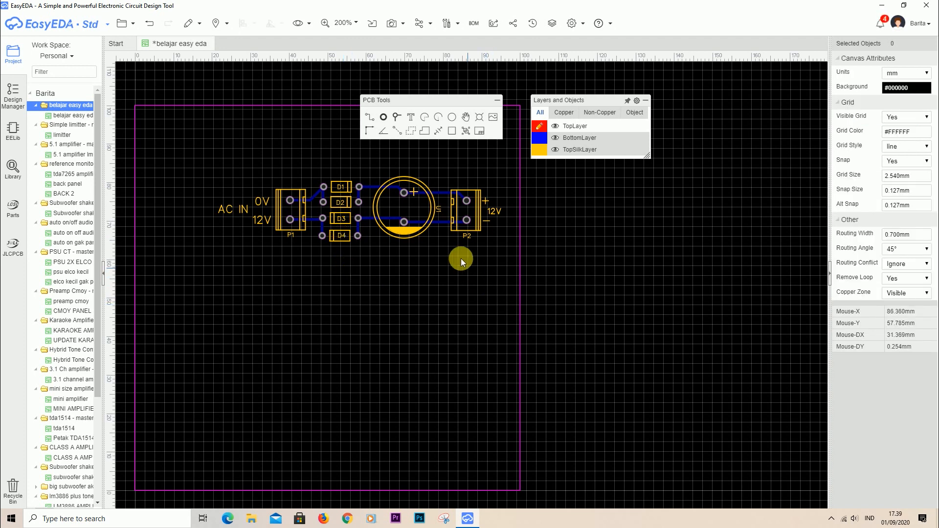
{"action": "left_click", "coordinate": [438, 209]}
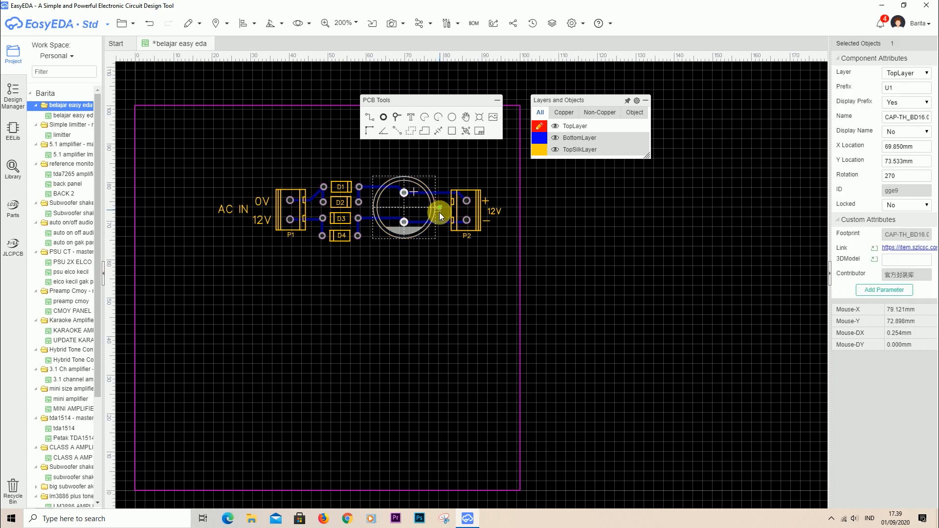
{"action": "left_click_drag", "start_coordinate": [440, 212], "coordinate": [438, 231]}
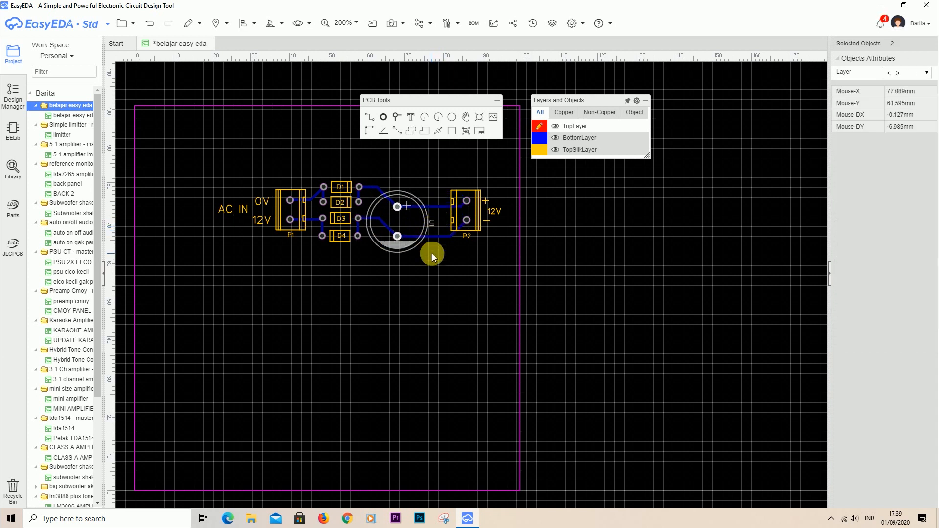
{"action": "key", "text": "ctrl+z"}
Turn the U1 designator horizontal and place it in the centre of the capacitor outline
{"action": "left_click_drag", "start_coordinate": [438, 210], "coordinate": [407, 216]}
{"action": "key", "text": "space"}
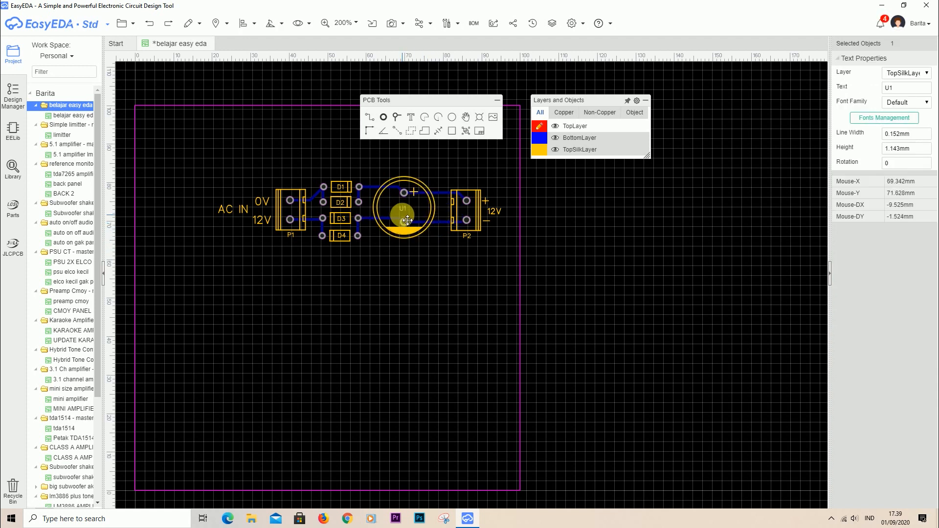
{"action": "left_click", "coordinate": [324, 228]}
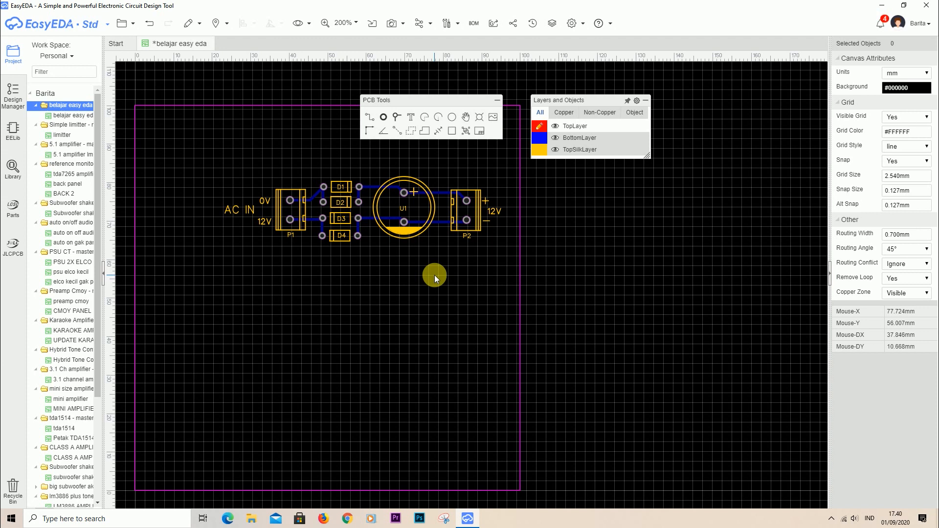
Delete the bottom-layer tracks joining P1's 12V pad to D3 and linking the pads of D3 and D4 at both ends
{"action": "left_click", "coordinate": [315, 219]}
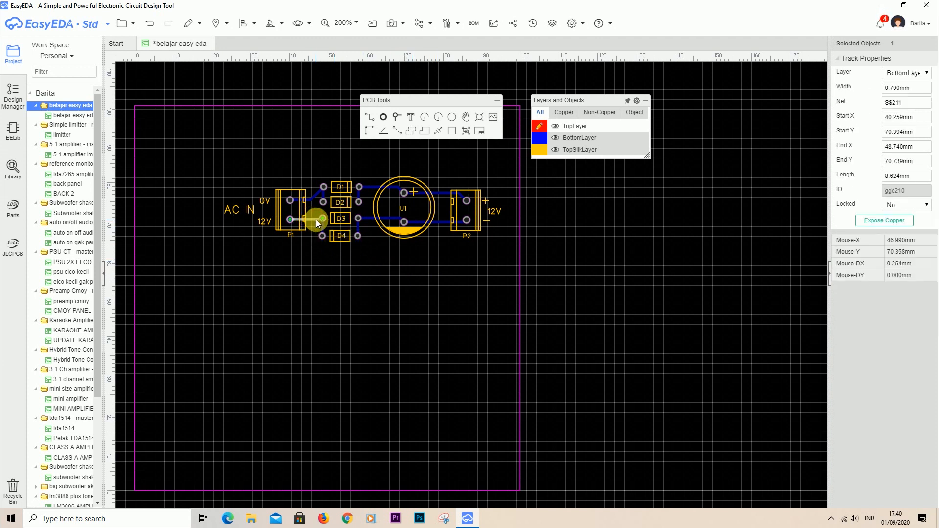
{"action": "key", "text": "Delete"}
{"action": "left_click", "coordinate": [321, 226]}
{"action": "key", "text": "Delete"}
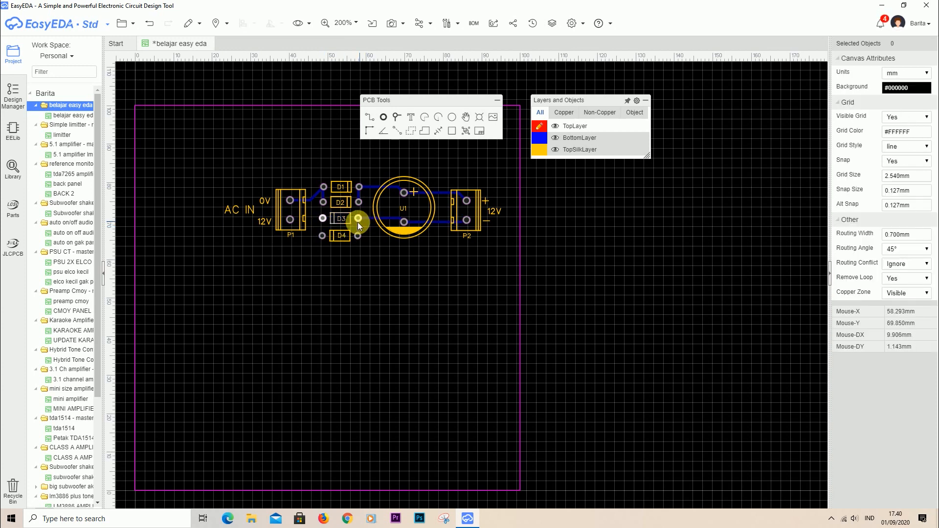
{"action": "left_click", "coordinate": [358, 223]}
{"action": "key", "text": "Delete"}
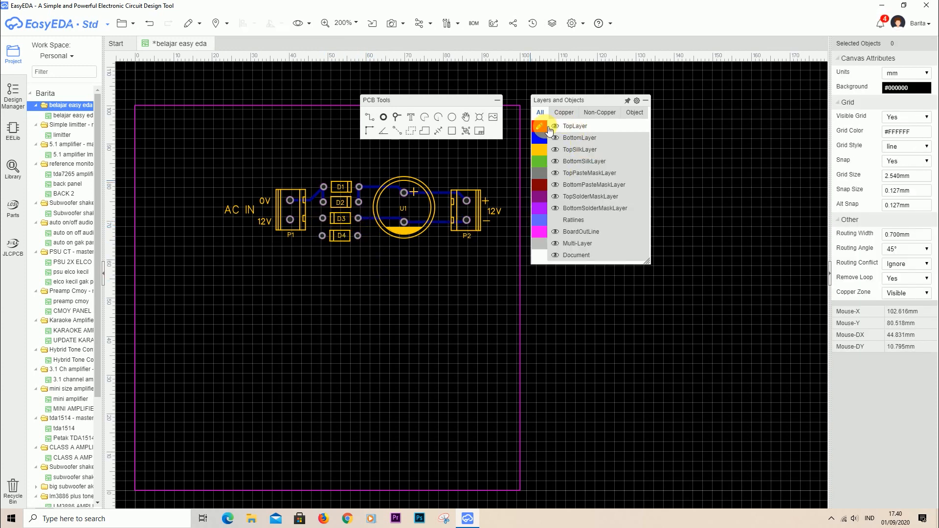
Set the routing width to 1 mm and reroute the deleted P1–D3 and D3–D4 connections as top-layer tracks
{"action": "left_click", "coordinate": [370, 118]}
{"action": "left_click", "coordinate": [902, 235]}
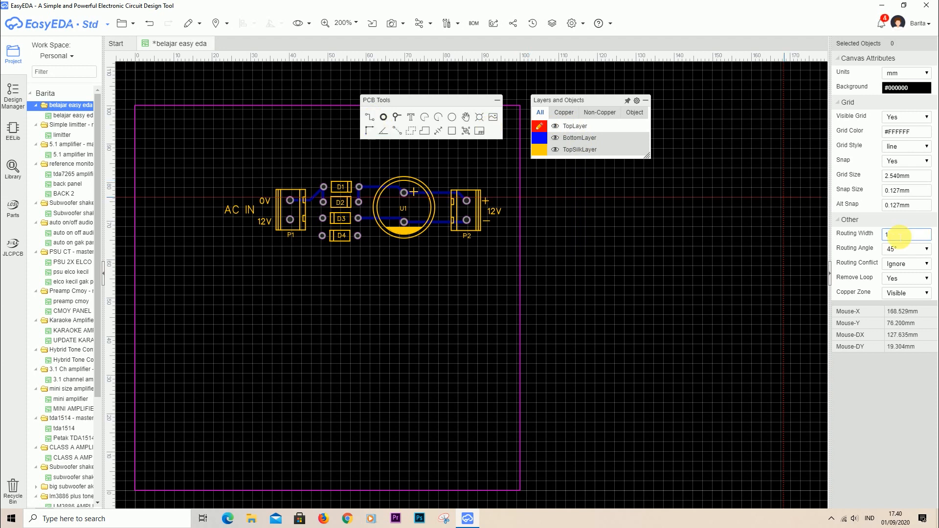
{"action": "type", "text": "1"}
{"action": "key", "text": "Return"}
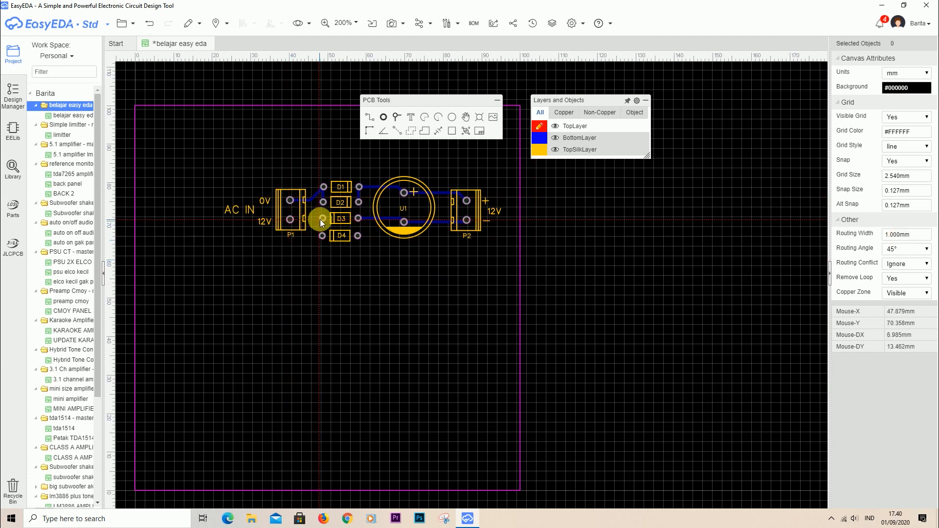
{"action": "left_click", "coordinate": [291, 220]}
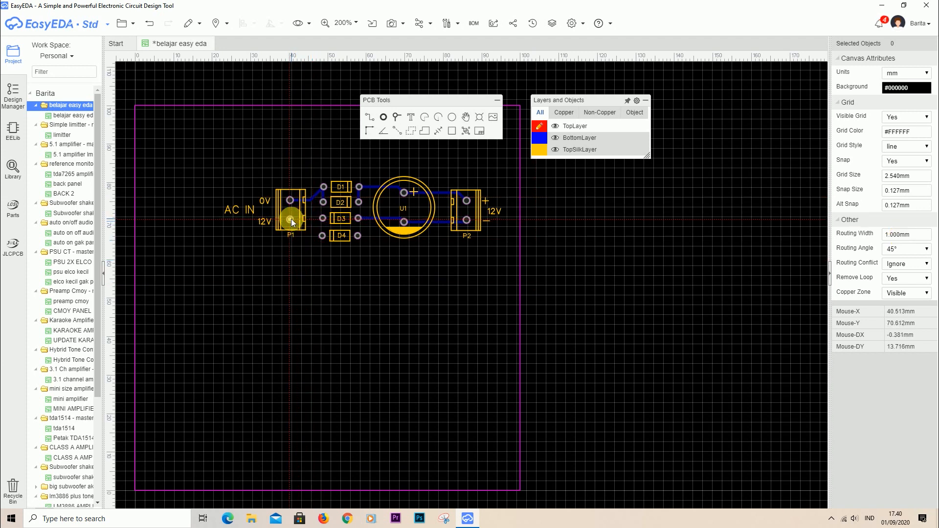
{"action": "left_click", "coordinate": [322, 219]}
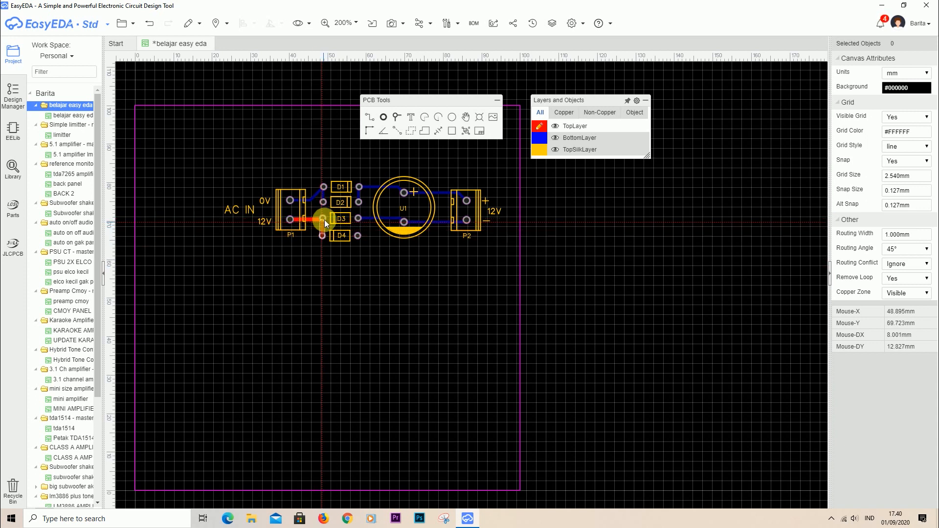
{"action": "left_click", "coordinate": [325, 218]}
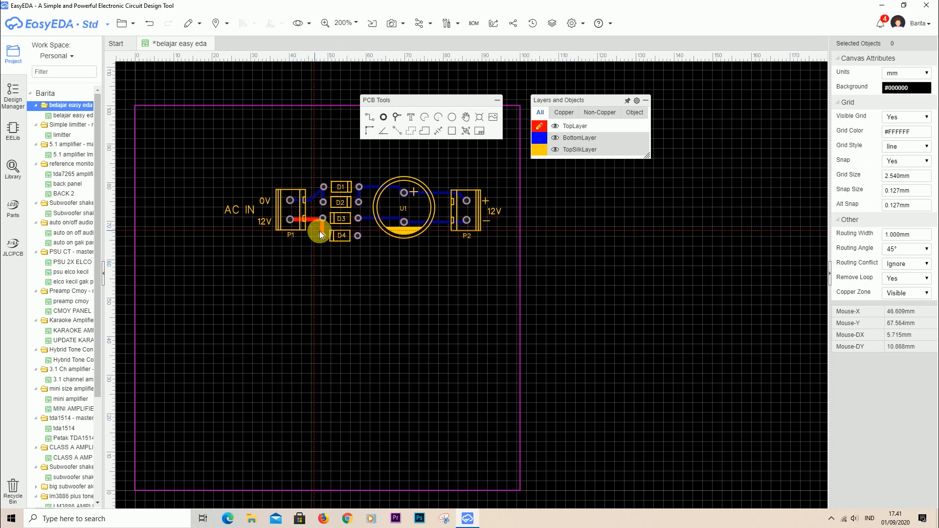
{"action": "mouse_move", "coordinate": [563, 125]}
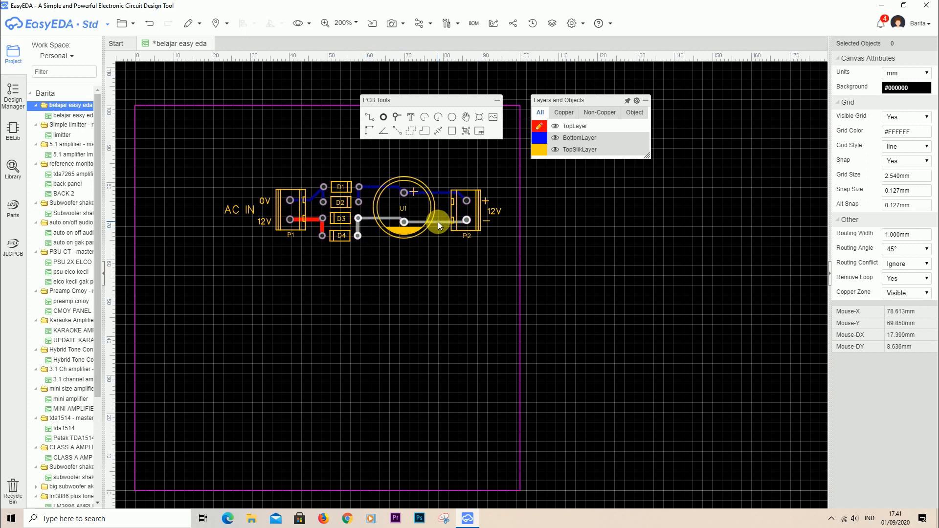
{"action": "mouse_move", "coordinate": [575, 201]}
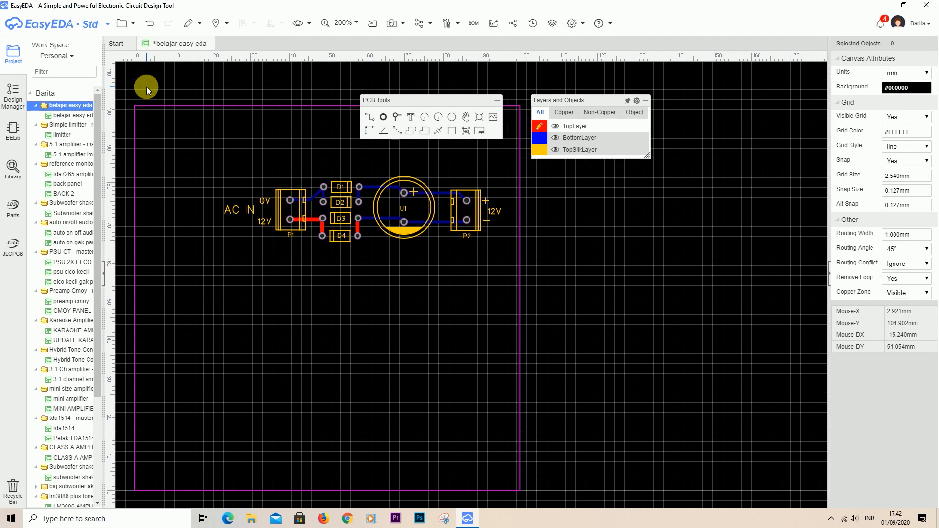
Open the bill of materials preview, examine the component names and close it without exporting
{"action": "left_click", "coordinate": [122, 23]}
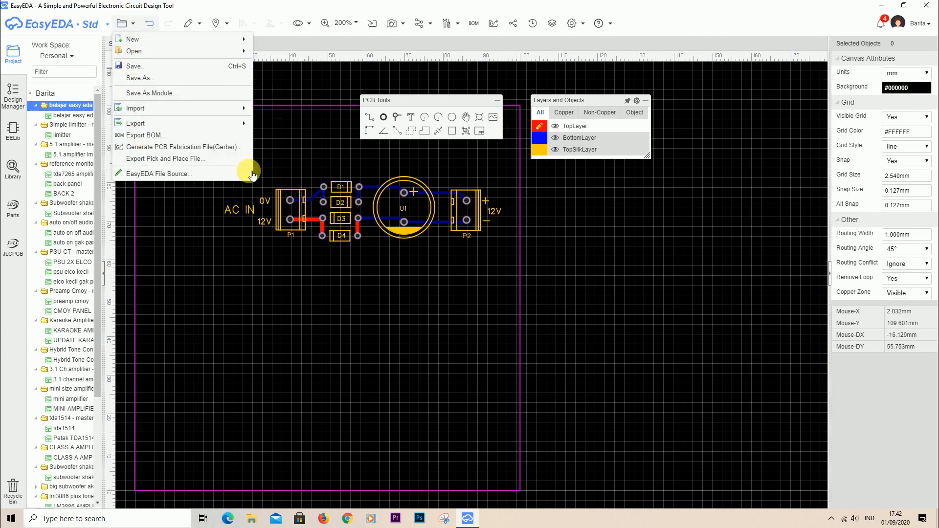
{"action": "mouse_move", "coordinate": [124, 24]}
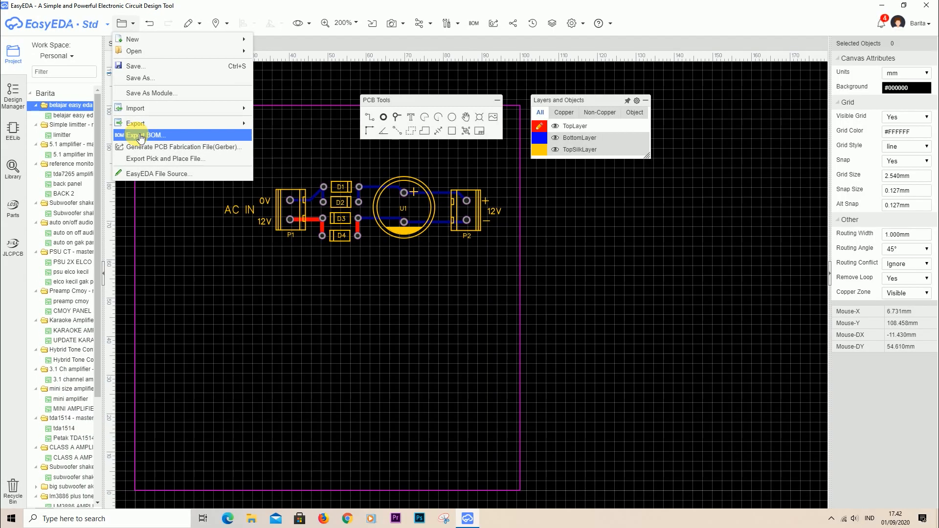
{"action": "left_click", "coordinate": [132, 159]}
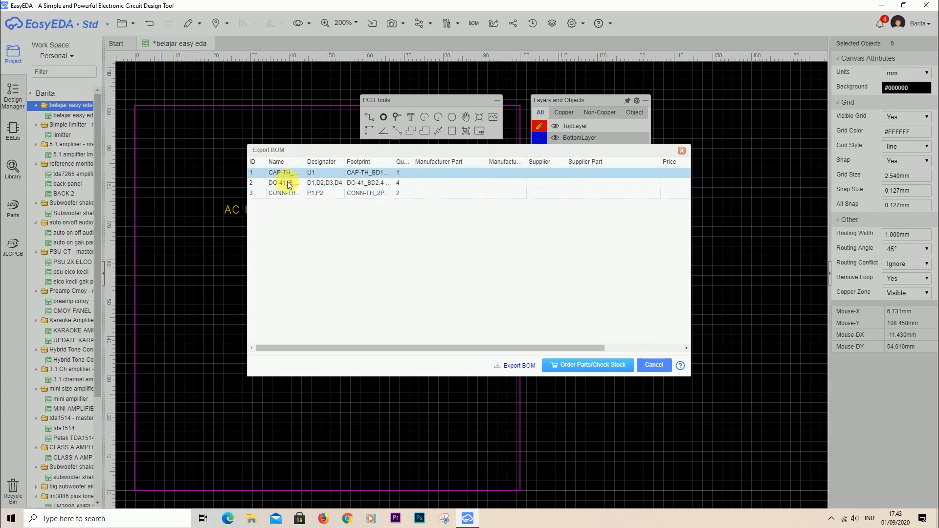
{"action": "left_click", "coordinate": [656, 365]}
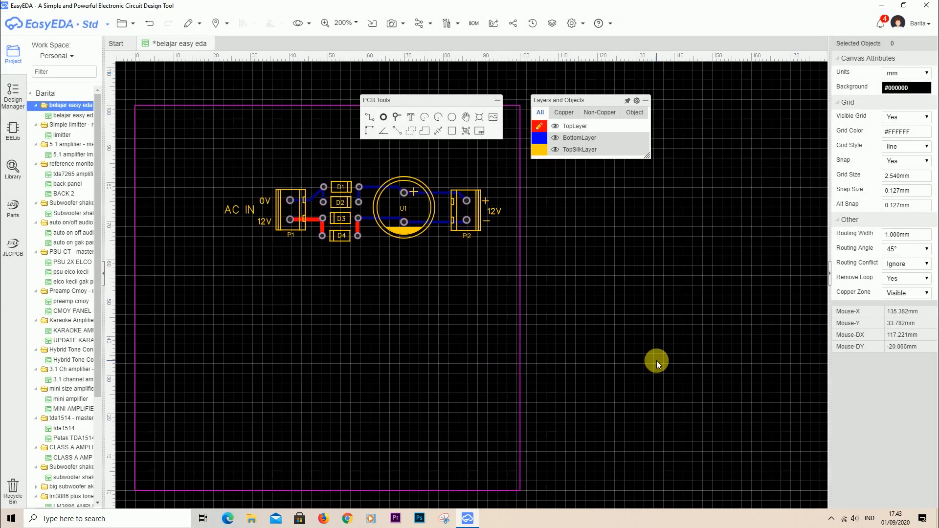
Rename the P1 connector as TERMINAL 2P 5.08MM
{"action": "left_click", "coordinate": [299, 213]}
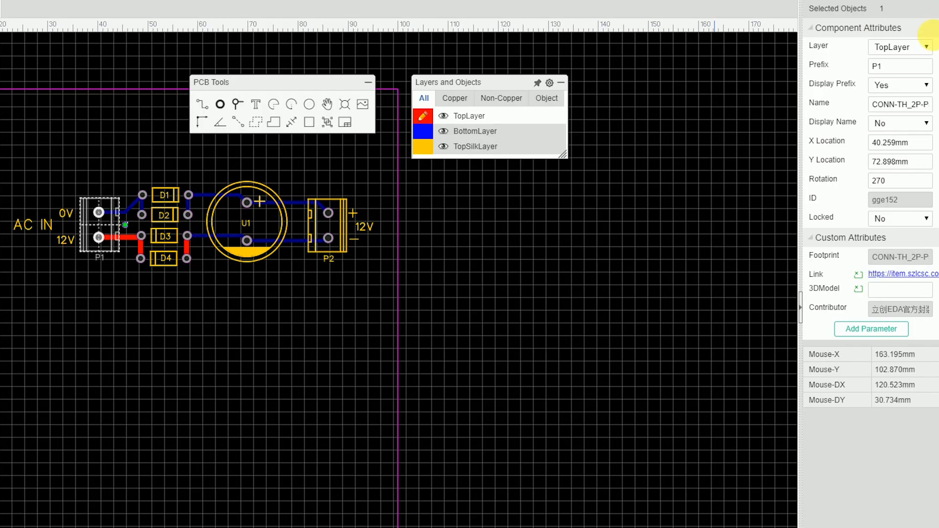
{"action": "triple_click", "coordinate": [894, 113]}
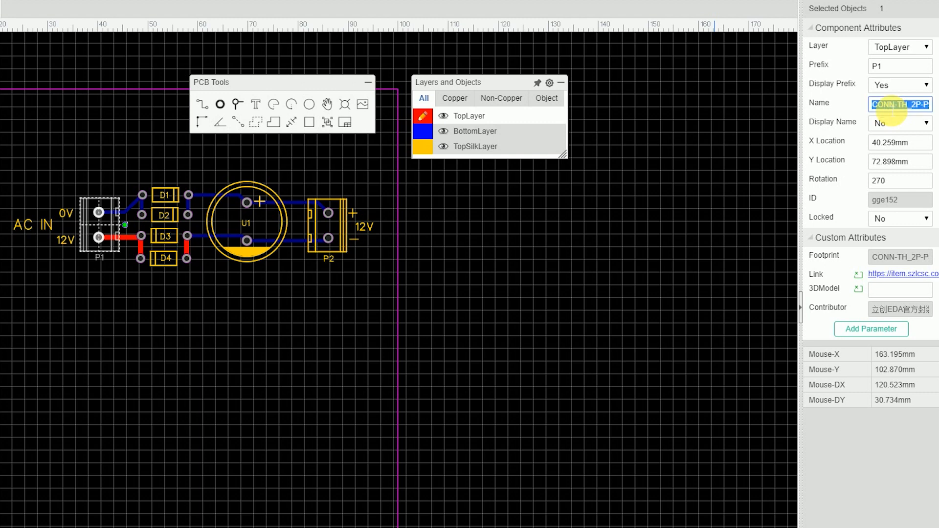
{"action": "type", "text": "TERMINAL 2P"}
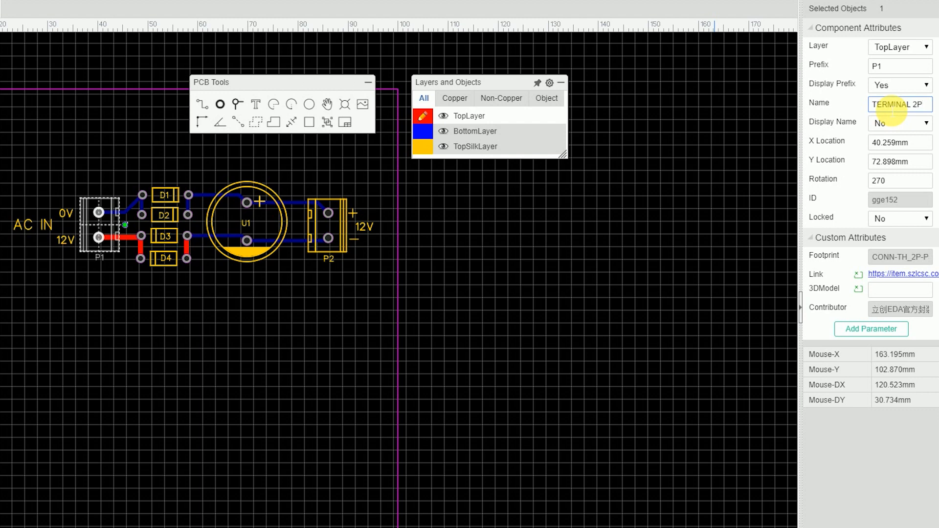
{"action": "type", "text": ".08MM"}
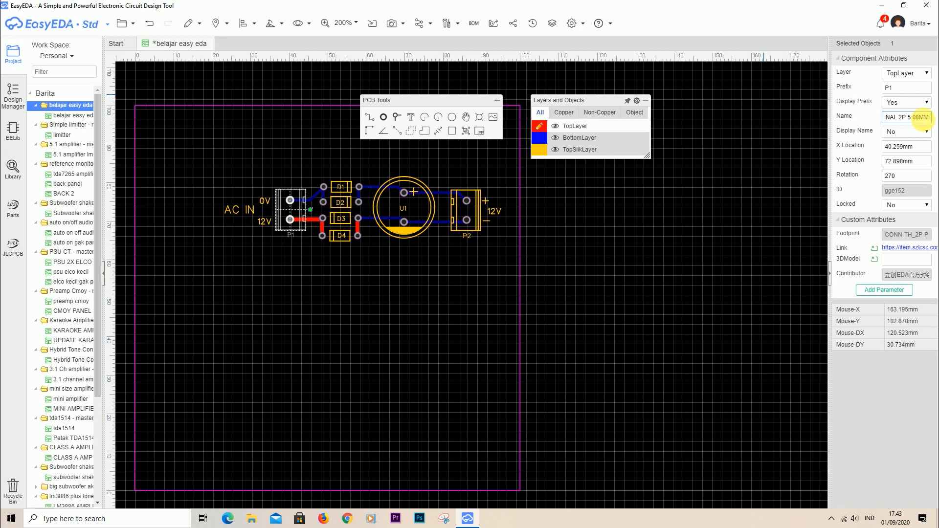
Copy the name TERMINAL 2P 5.08MM from P1 and apply it to the P2 connector
{"action": "left_click", "coordinate": [928, 108]}
{"action": "triple_click", "coordinate": [927, 118]}
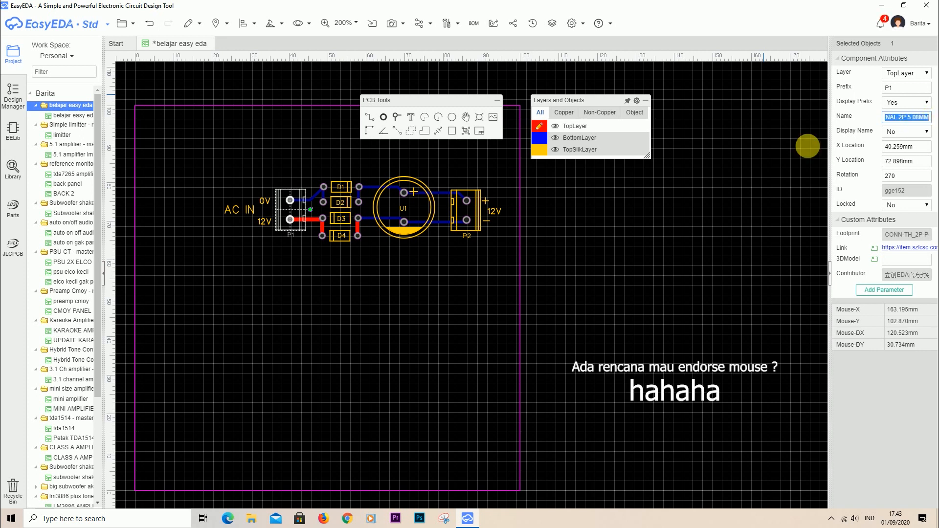
{"action": "left_click", "coordinate": [697, 175]}
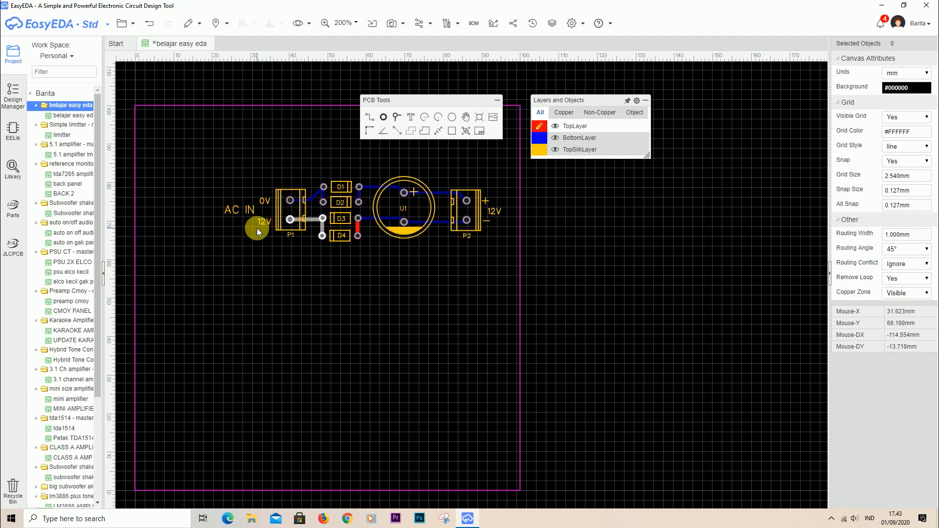
{"action": "left_click", "coordinate": [471, 207]}
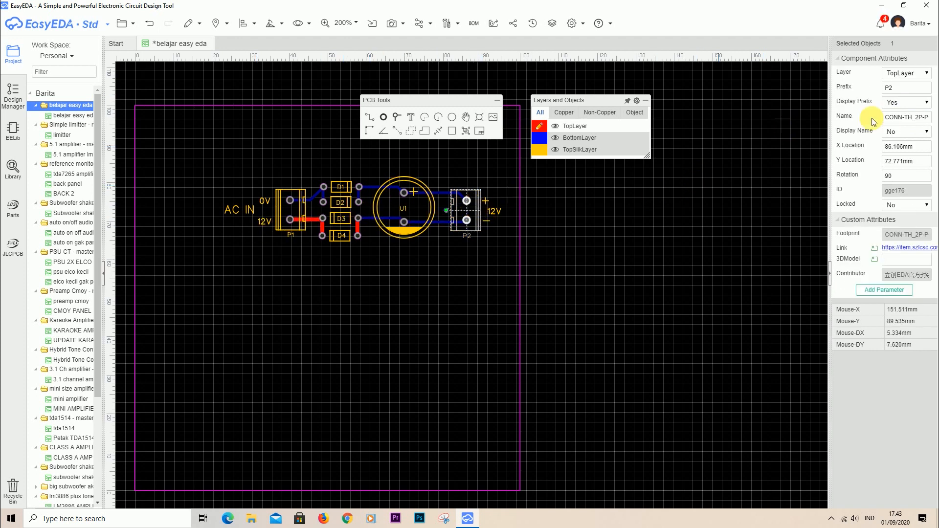
{"action": "triple_click", "coordinate": [901, 119]}
{"action": "key", "text": "ctrl+v"}
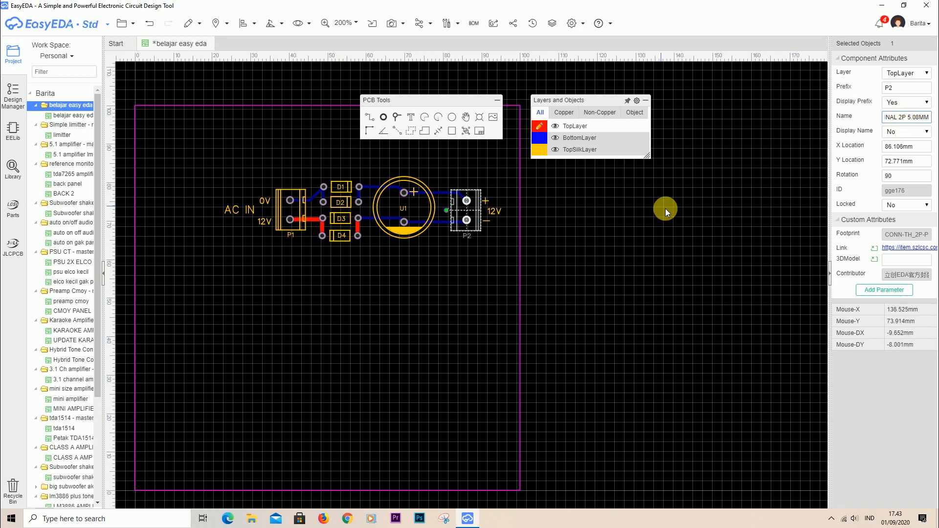
{"action": "left_click", "coordinate": [411, 272]}
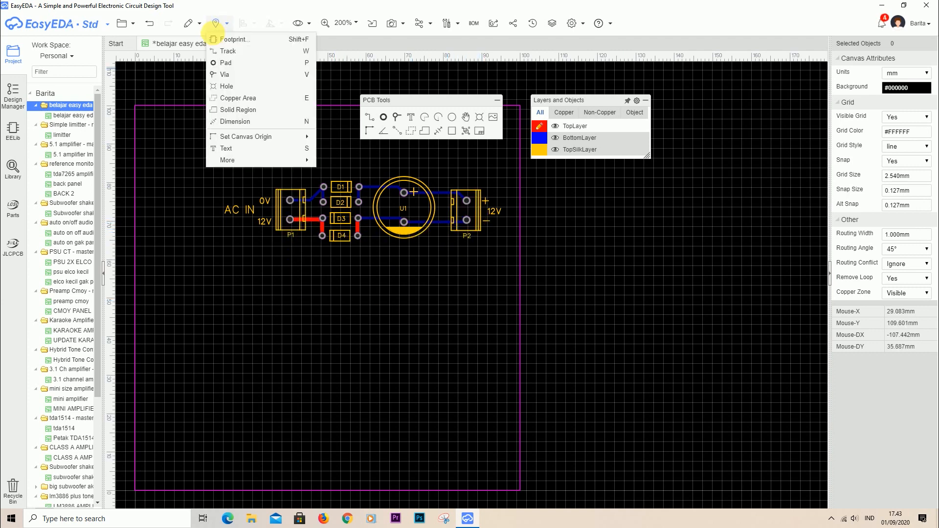
Check the renamed P1 and P2 connector entry in the bill of materials preview and close it
{"action": "mouse_move", "coordinate": [121, 24]}
{"action": "left_click", "coordinate": [141, 135]}
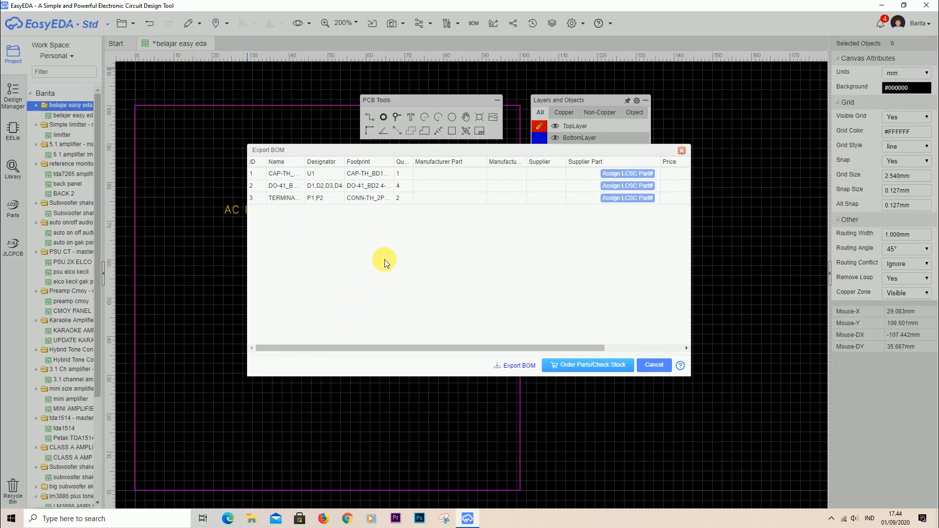
{"action": "left_click", "coordinate": [682, 151]}
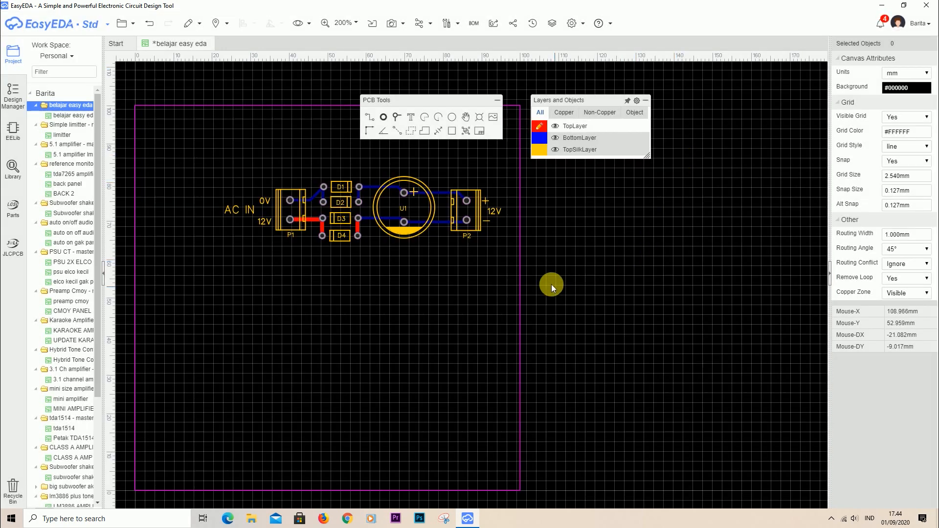
{"action": "left_click", "coordinate": [339, 238]}
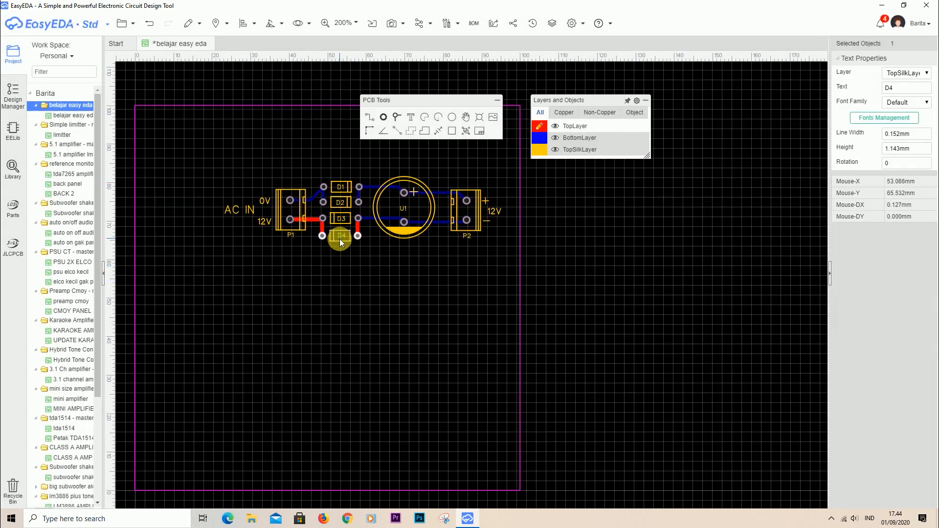
{"action": "left_click", "coordinate": [336, 239]}
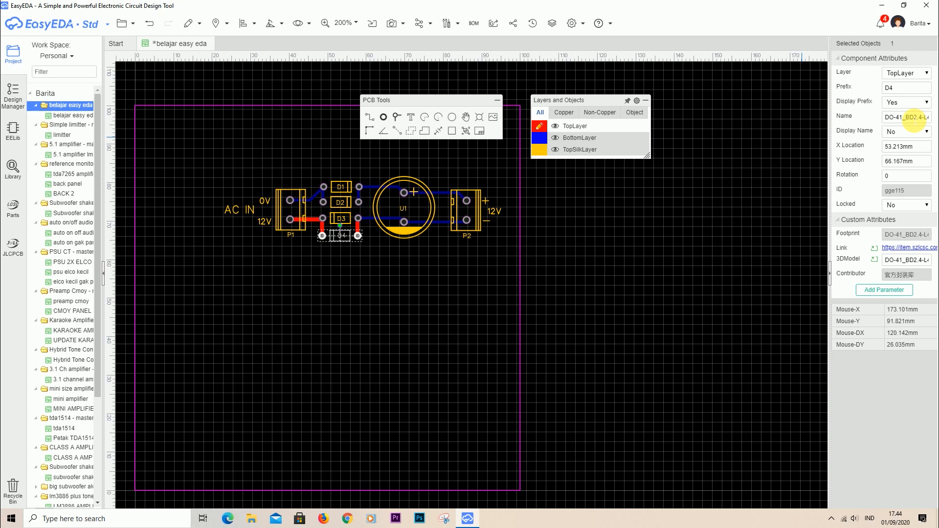
{"action": "left_click", "coordinate": [913, 117]}
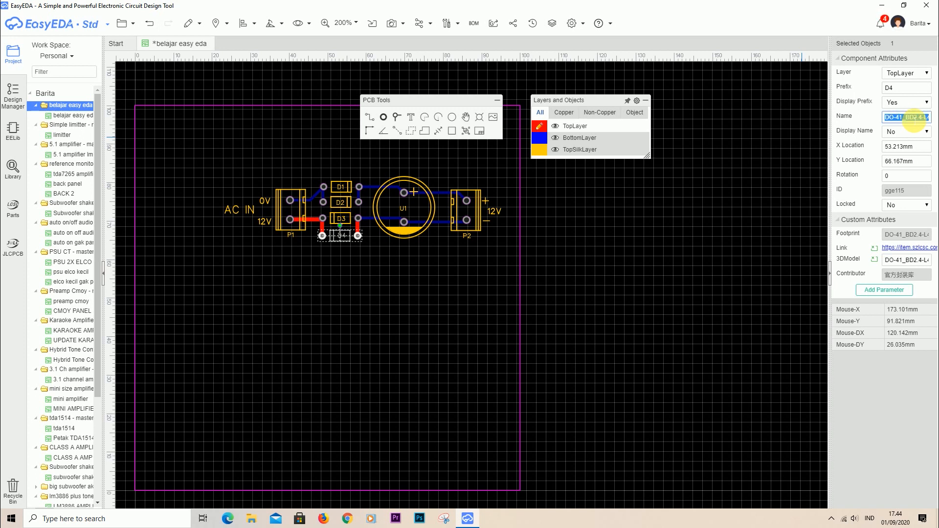
{"action": "left_click", "coordinate": [729, 207]}
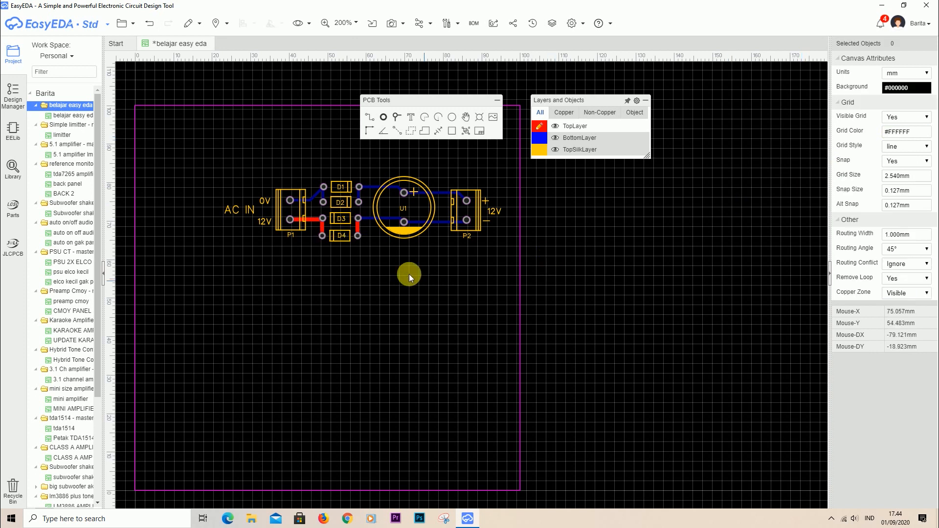
{"action": "left_click_drag", "start_coordinate": [332, 274], "coordinate": [360, 260]}
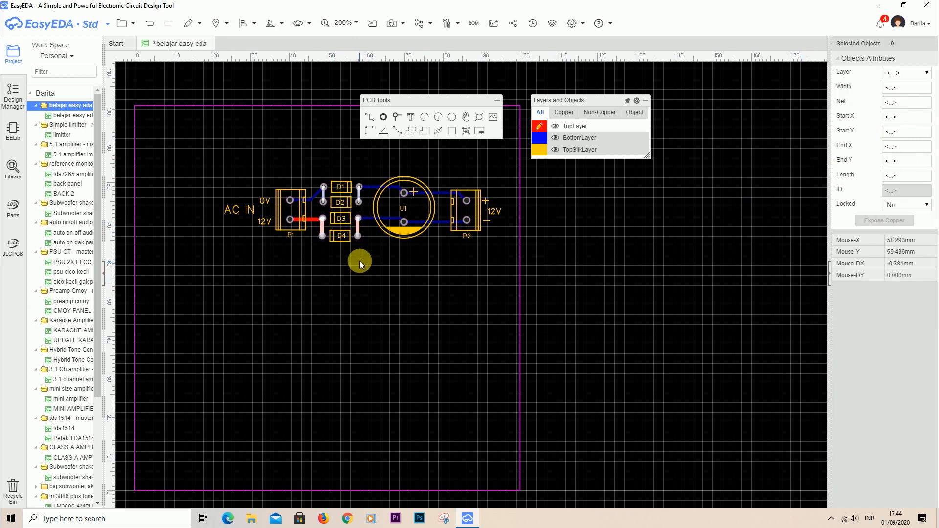
{"action": "left_click", "coordinate": [362, 274]}
{"action": "left_click", "coordinate": [345, 186]}
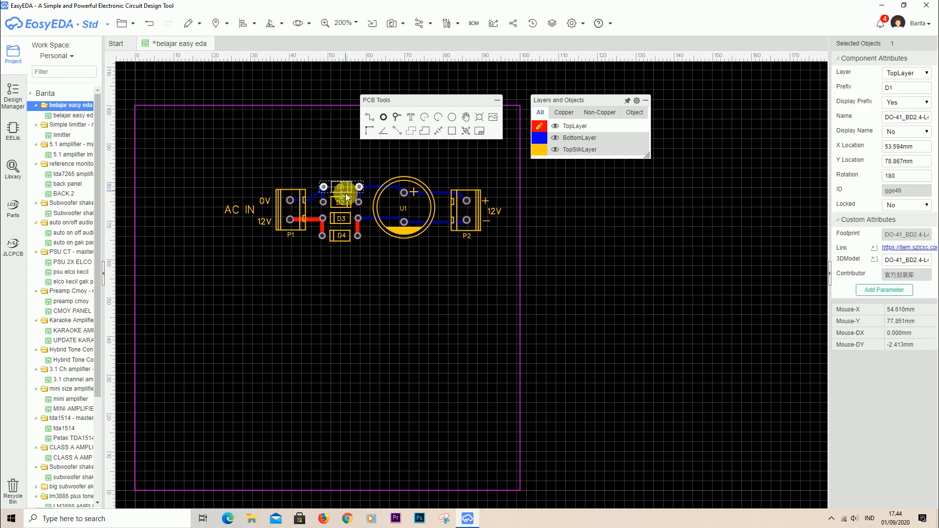
{"action": "double_click", "coordinate": [344, 219]}
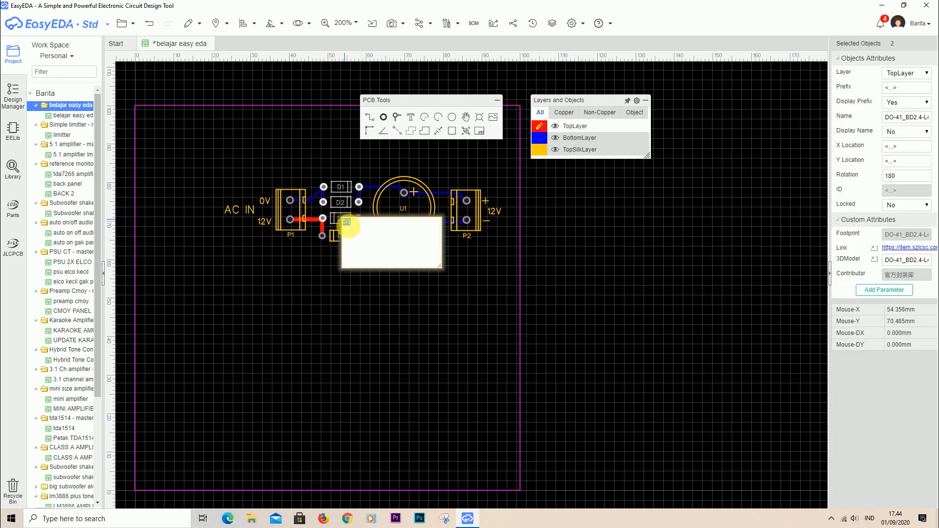
{"action": "left_click", "coordinate": [350, 314]}
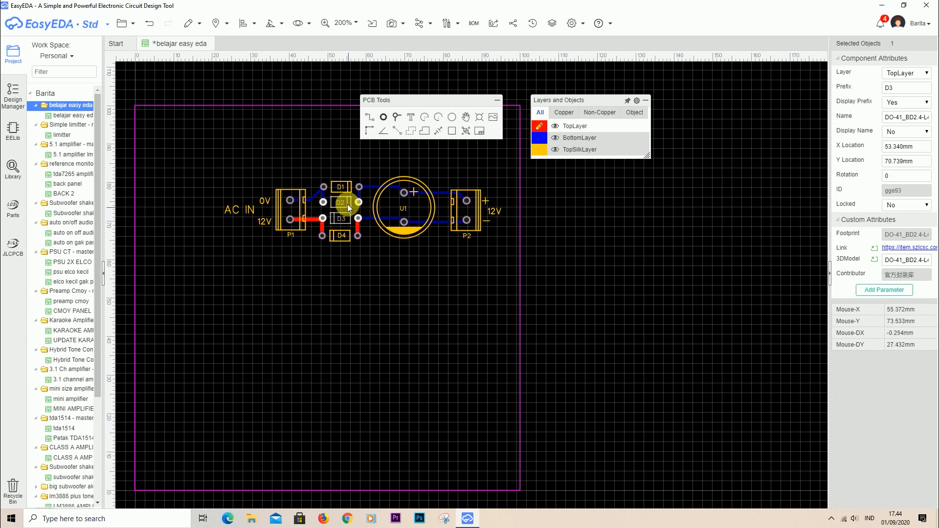
Rename the four diodes D1 to D4 together as 1N4002
{"action": "left_click", "coordinate": [346, 189], "text": "ctrl"}
{"action": "left_click", "coordinate": [342, 235], "text": "ctrl"}
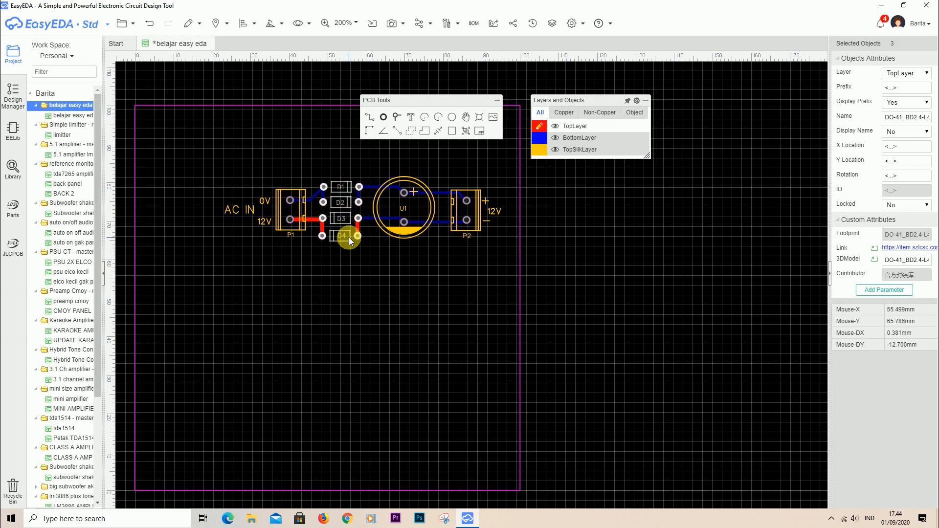
{"action": "left_click", "coordinate": [908, 118]}
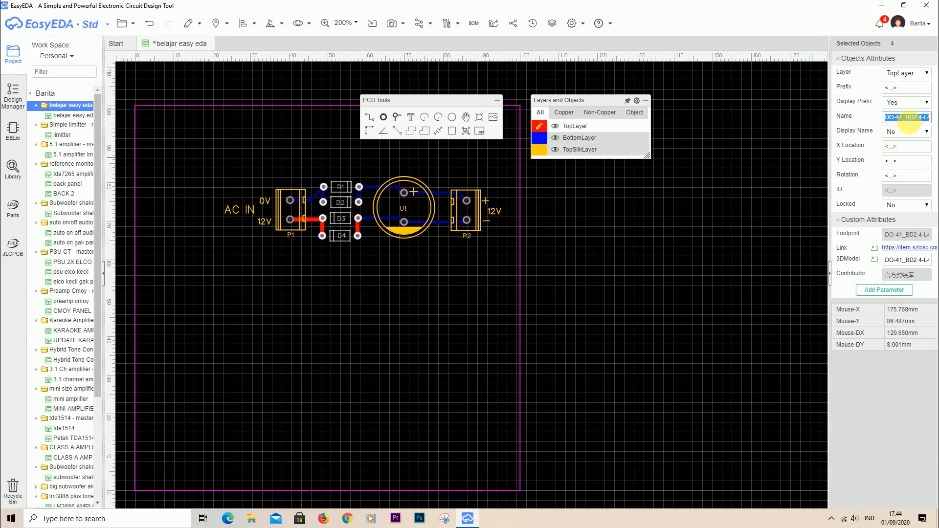
{"action": "type", "text": "1N4002"}
{"action": "left_click", "coordinate": [753, 224]}
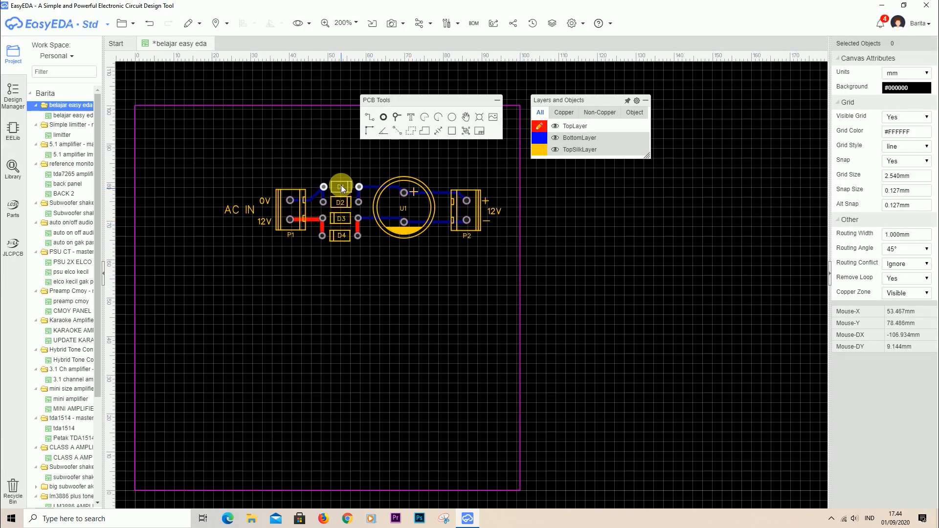
Check the renamed diode entry in the bill of materials preview and close it without exporting
{"action": "left_click", "coordinate": [122, 23]}
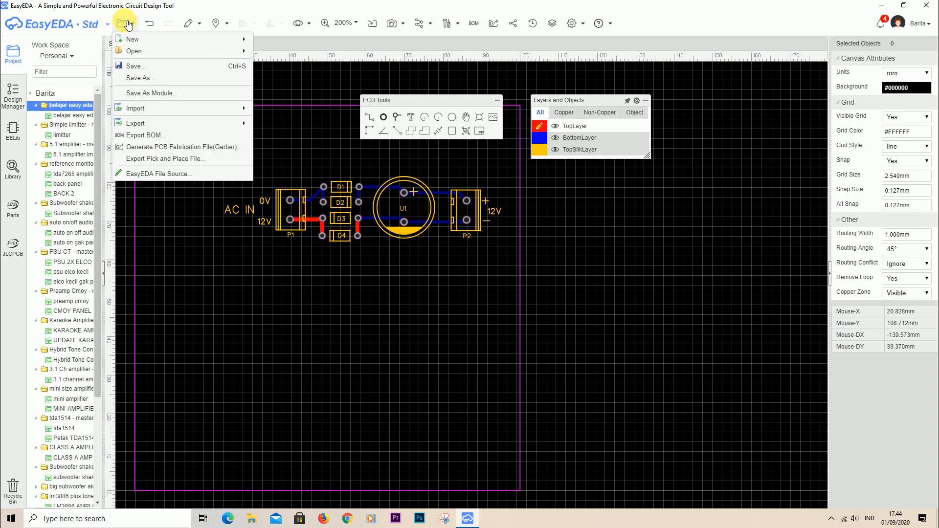
{"action": "left_click", "coordinate": [152, 134]}
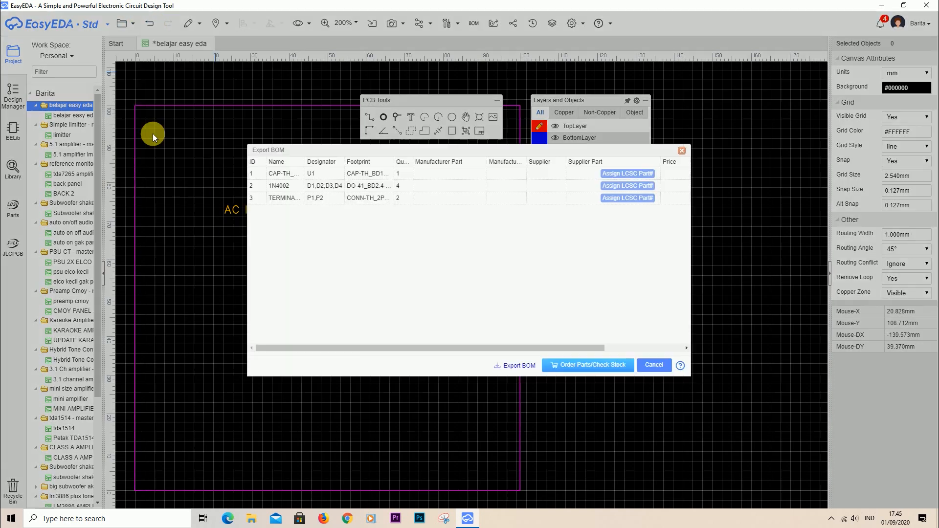
{"action": "left_click", "coordinate": [273, 185]}
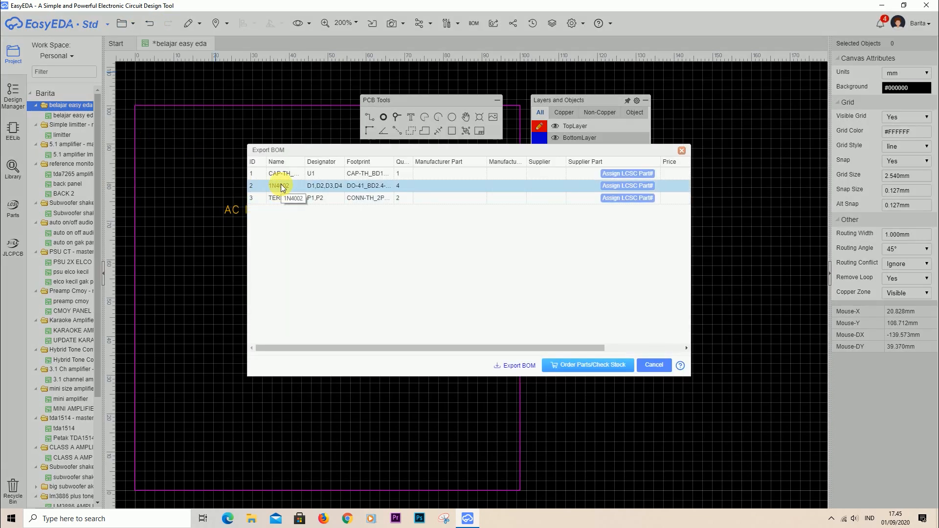
{"action": "left_click_drag", "start_coordinate": [293, 150], "coordinate": [378, 284]}
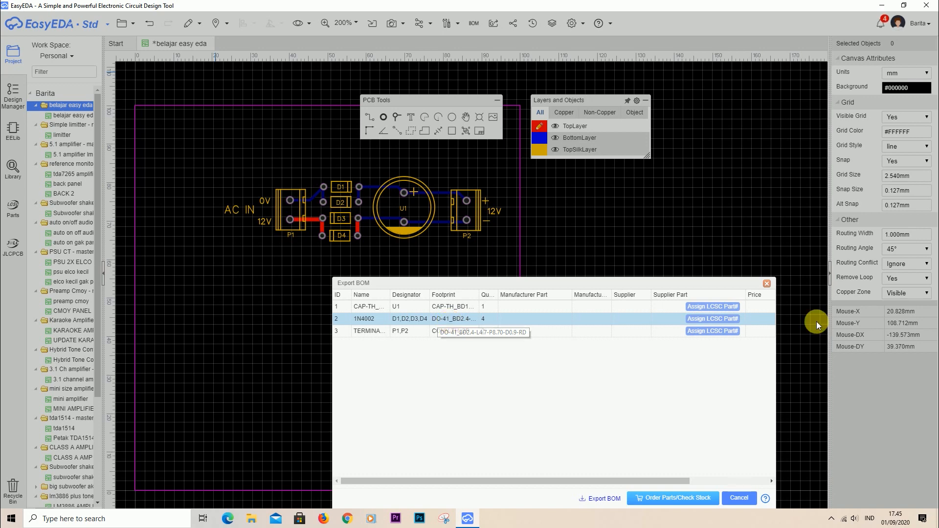
{"action": "left_click", "coordinate": [766, 284]}
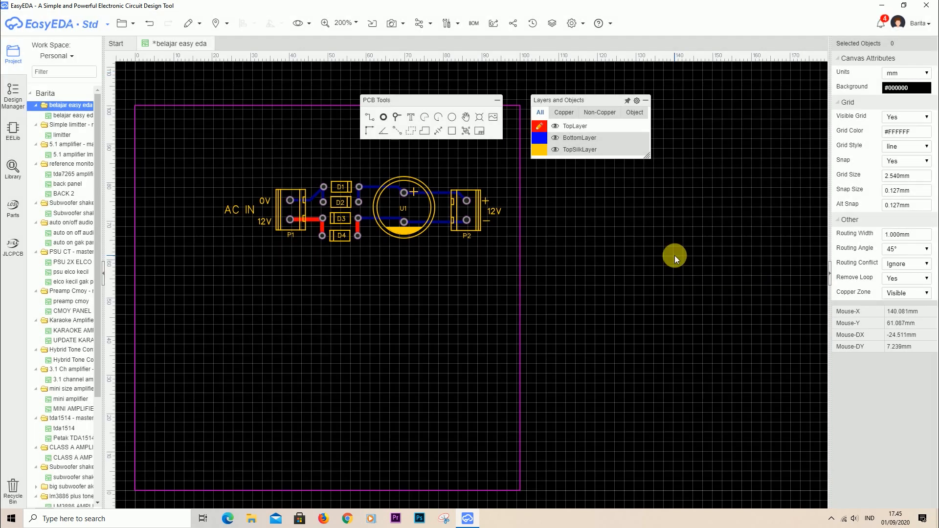
Change the round capacitor's prefix to C1 and its name to 2200UF/50V
{"action": "left_click", "coordinate": [418, 210]}
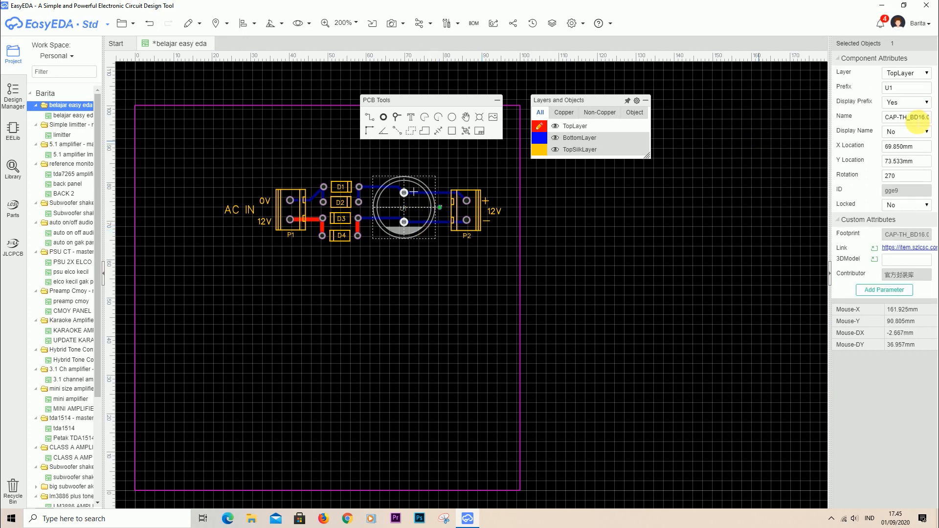
{"action": "double_click", "coordinate": [901, 90]}
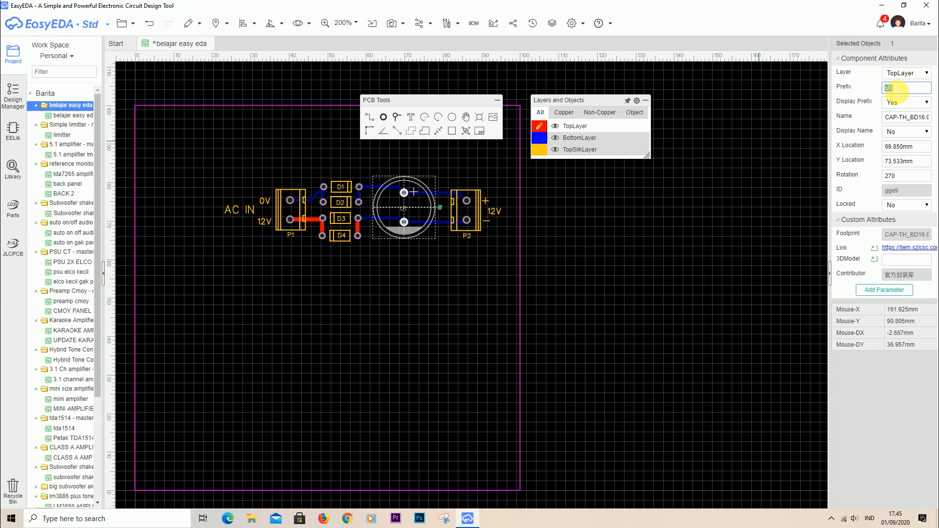
{"action": "type", "text": "C1"}
{"action": "double_click", "coordinate": [905, 117]}
{"action": "type", "text": "2200UF"}
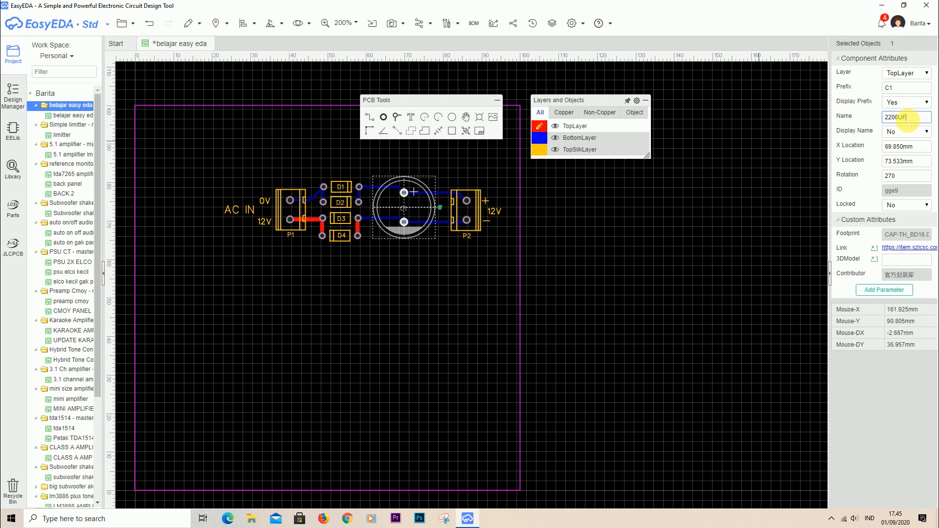
{"action": "type", "text": "/50V"}
{"action": "left_click", "coordinate": [734, 188]}
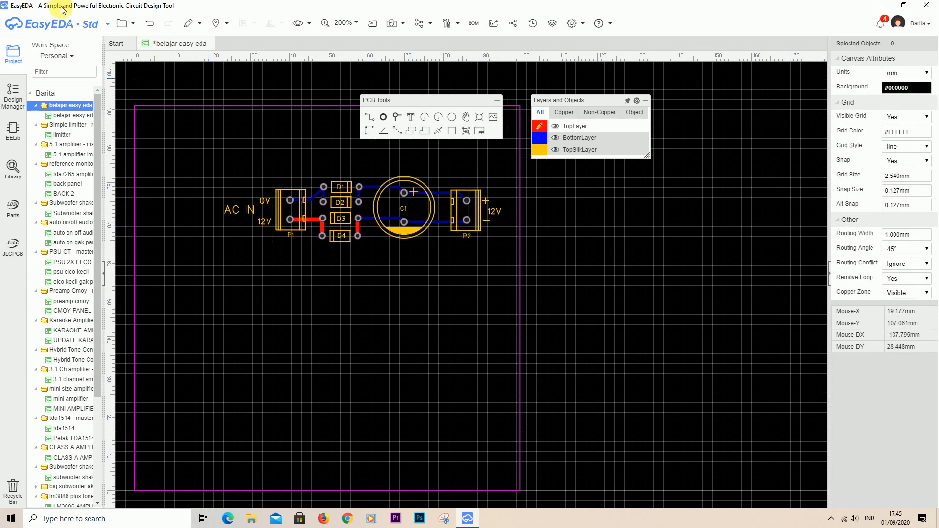
Check the renamed capacitor entry in the bill of materials preview and close it without exporting
{"action": "left_click", "coordinate": [121, 23]}
{"action": "left_click", "coordinate": [152, 136]}
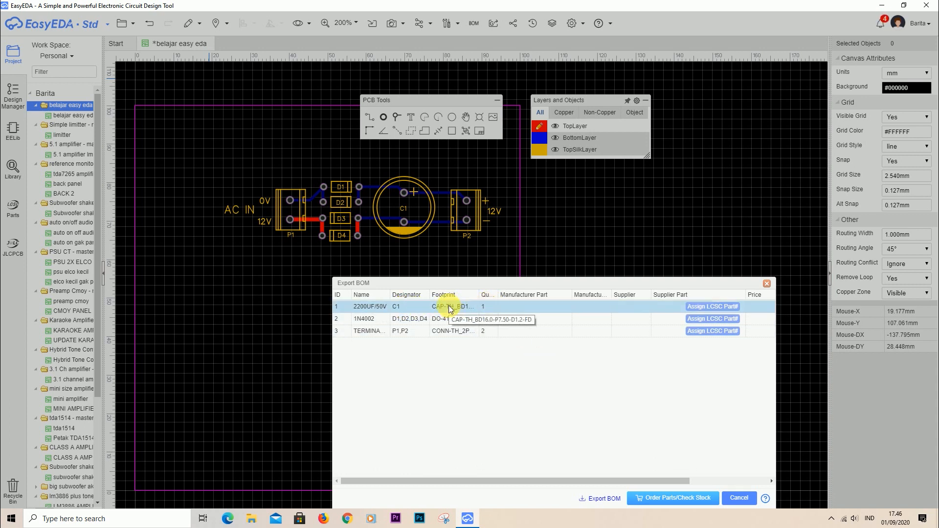
{"action": "left_click", "coordinate": [767, 284]}
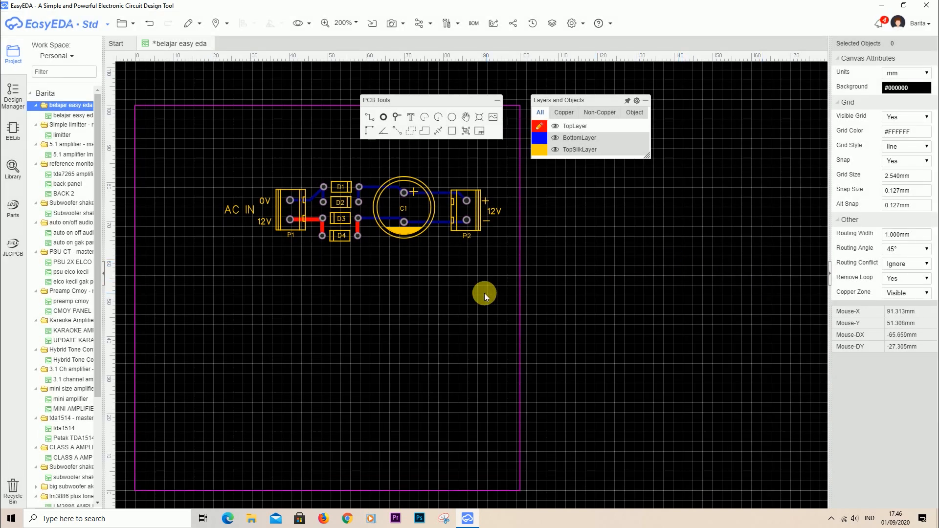
Place two more capacitors of the same footprint in a column below C1
{"action": "right_click", "coordinate": [447, 288]}
{"action": "left_click", "coordinate": [468, 307]}
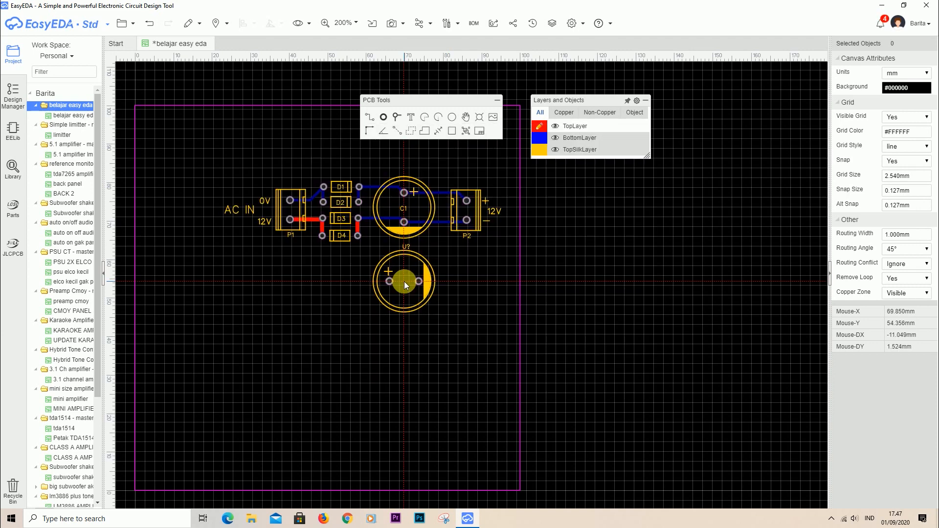
{"action": "left_click", "coordinate": [404, 281]}
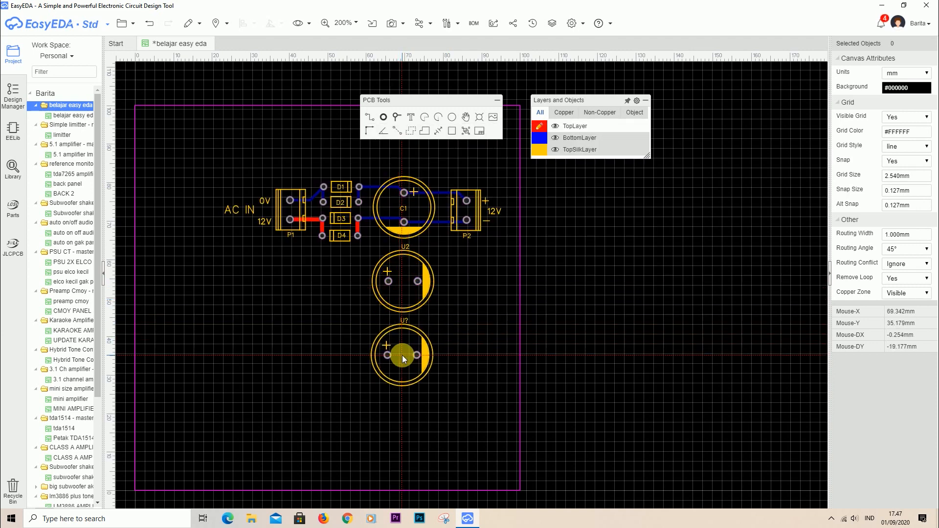
{"action": "left_click", "coordinate": [400, 356]}
{"action": "right_click", "coordinate": [474, 336]}
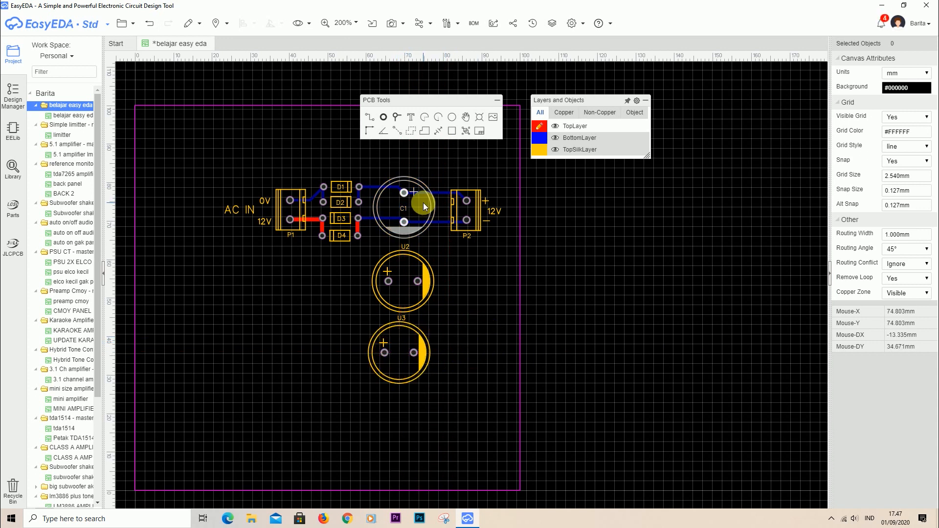
Try to assign the already used prefix C1 to the upper of the two added capacitors
{"action": "left_click", "coordinate": [410, 291]}
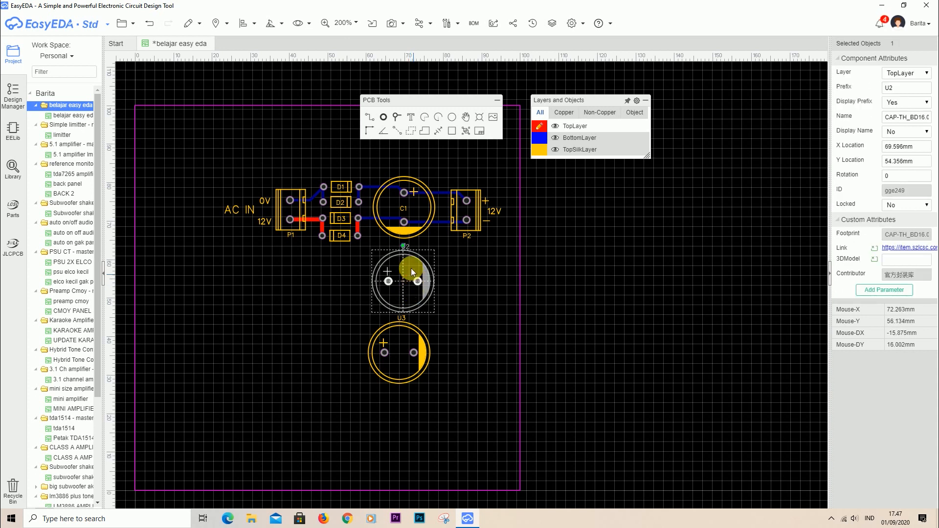
{"action": "left_click", "coordinate": [901, 89]}
{"action": "type", "text": "C1"}
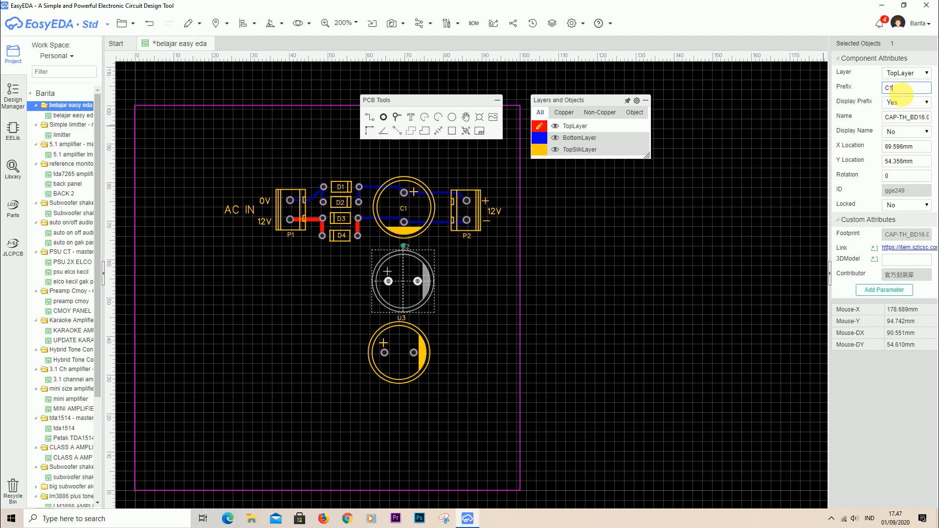
{"action": "key", "text": "Return"}
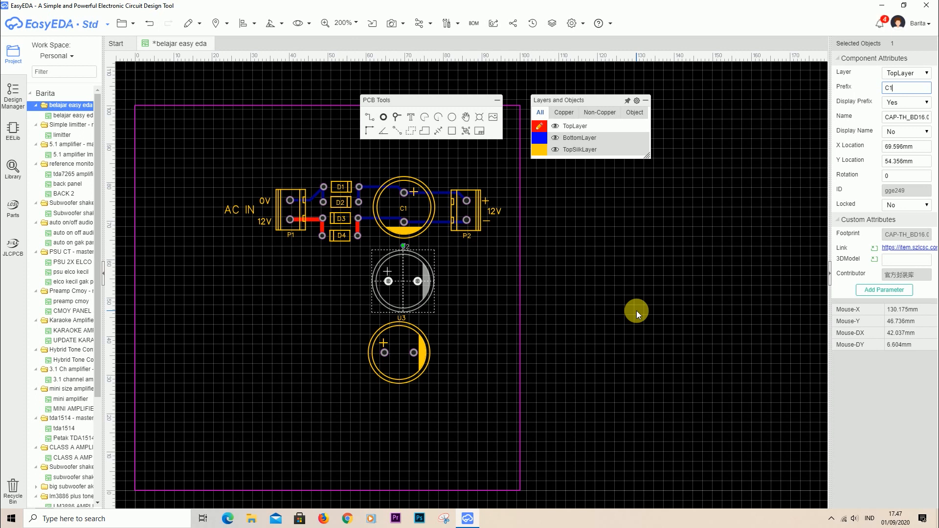
{"action": "left_click", "coordinate": [636, 310]}
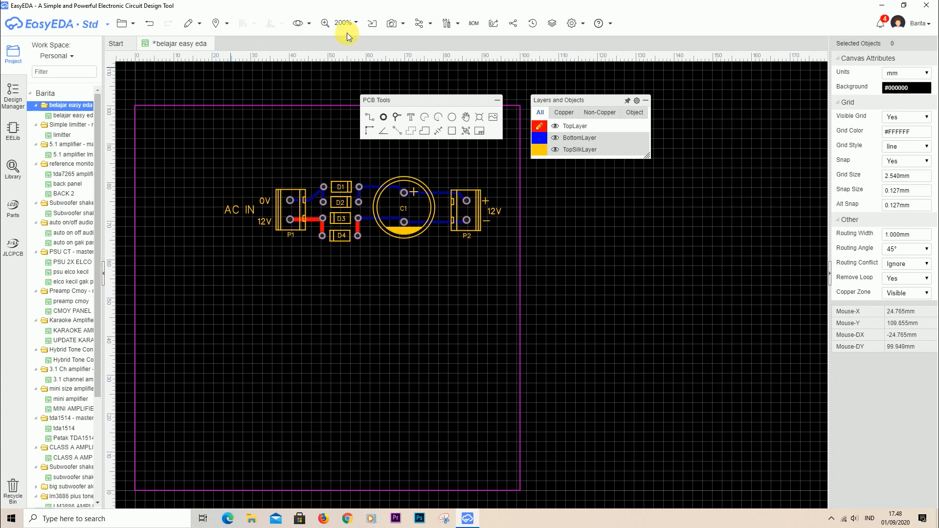
Open the 3D view of the PCB and set the board color to Green
{"action": "left_click", "coordinate": [396, 23]}
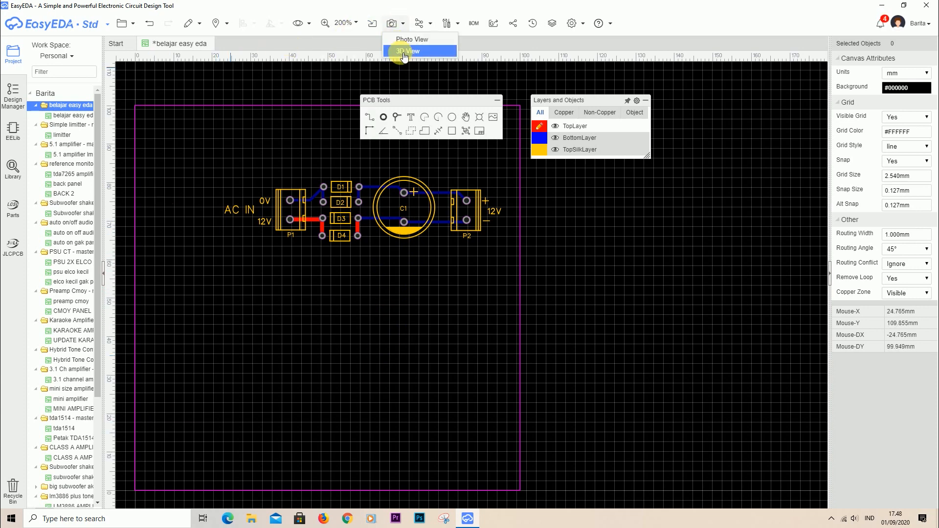
{"action": "left_click", "coordinate": [404, 52]}
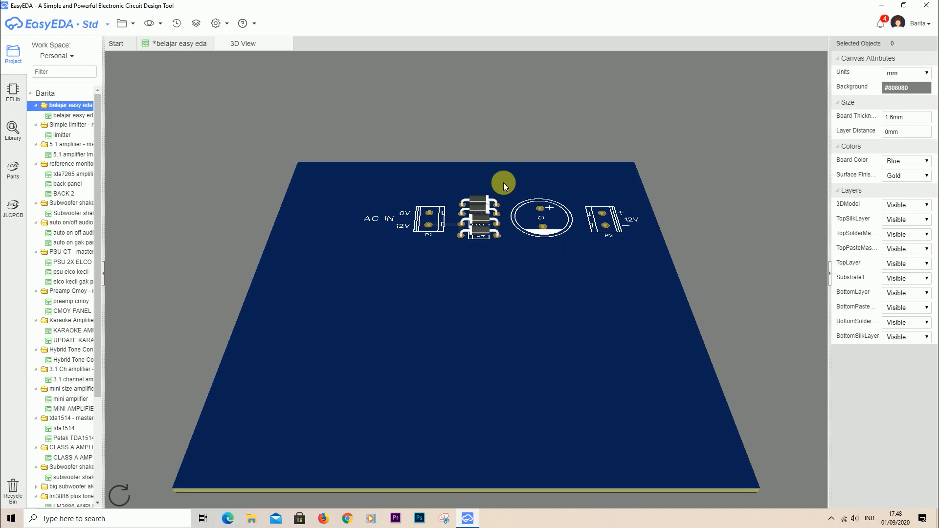
{"action": "scroll", "coordinate": [489, 269], "scroll_direction": "up", "scroll_amount": 5}
{"action": "mouse_move", "coordinate": [491, 270]}
{"action": "left_mouse_down"}
{"action": "mouse_move", "coordinate": [499, 318]}
{"action": "mouse_move", "coordinate": [505, 275]}
{"action": "left_mouse_up"}
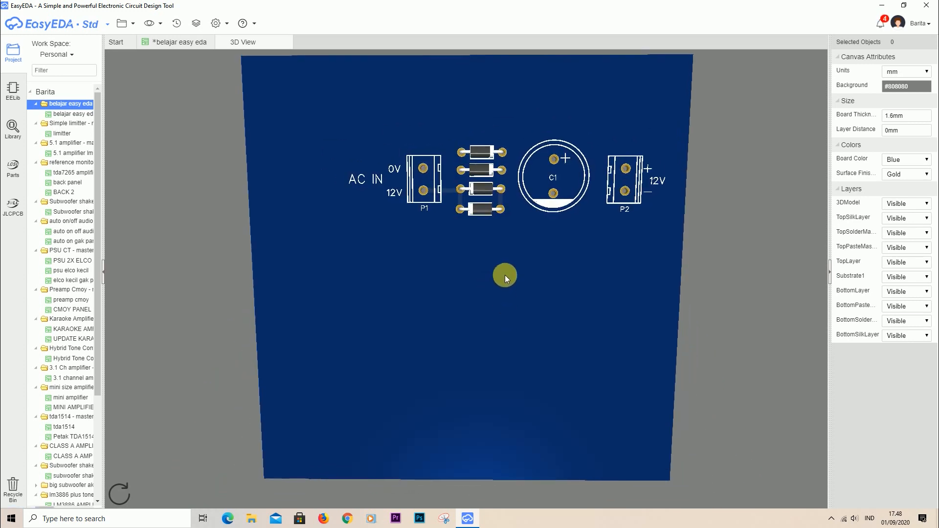
{"action": "left_click", "coordinate": [920, 161]}
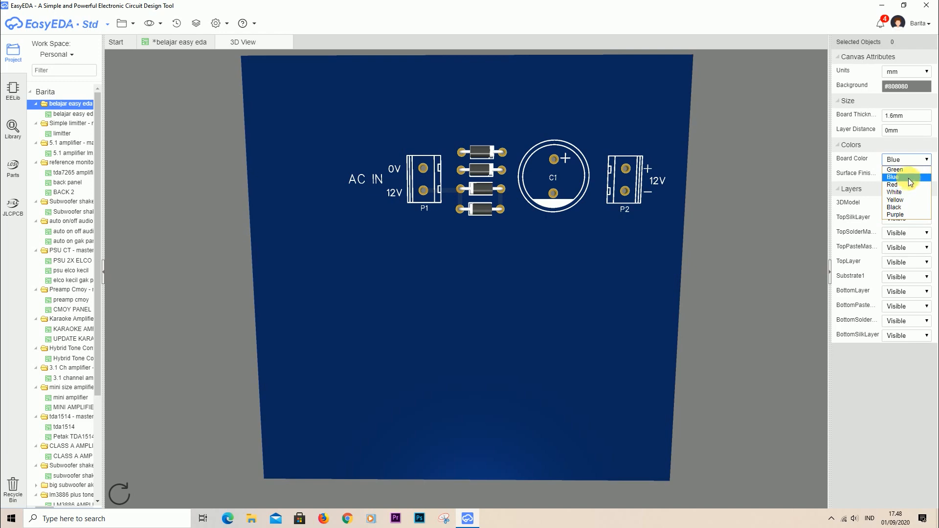
{"action": "left_click", "coordinate": [909, 170]}
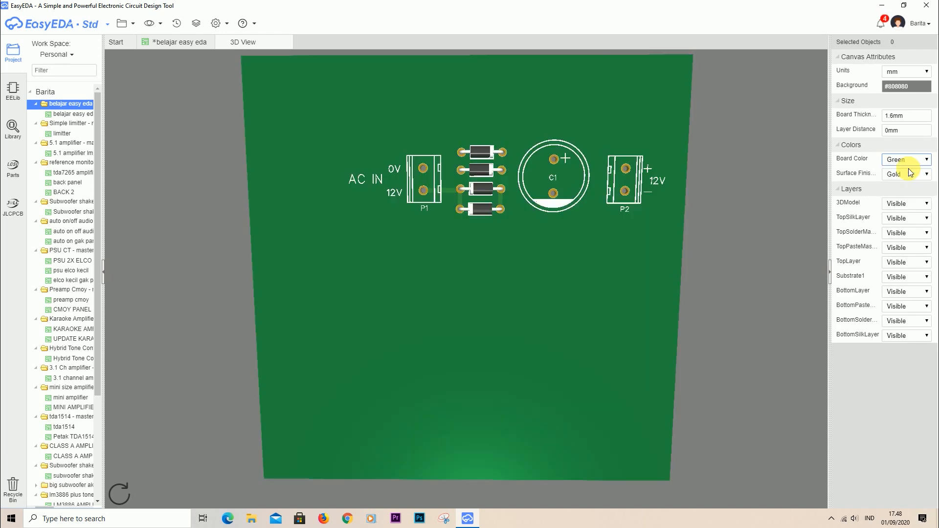
Examine the component placement and silkscreen on the board's top side and the tracks on its underside in 3D
{"action": "scroll", "coordinate": [514, 144], "scroll_direction": "up", "scroll_amount": 3}
{"action": "left_click_drag", "start_coordinate": [514, 142], "coordinate": [512, 183]}
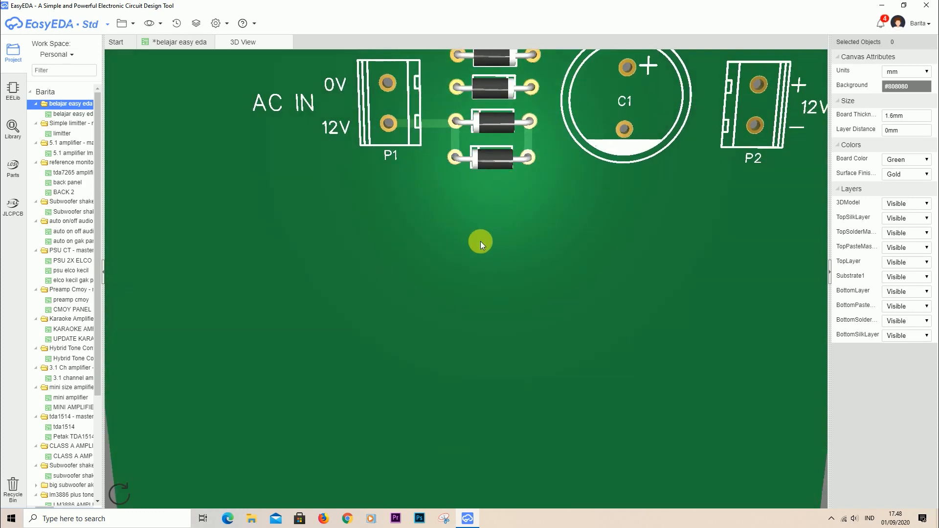
{"action": "scroll", "coordinate": [485, 236], "scroll_direction": "down", "scroll_amount": 3}
{"action": "mouse_move", "coordinate": [506, 90]}
{"action": "left_mouse_down"}
{"action": "mouse_move", "coordinate": [471, 298]}
{"action": "mouse_move", "coordinate": [503, 96]}
{"action": "left_mouse_up"}
{"action": "scroll", "coordinate": [504, 96], "scroll_direction": "up", "scroll_amount": 3}
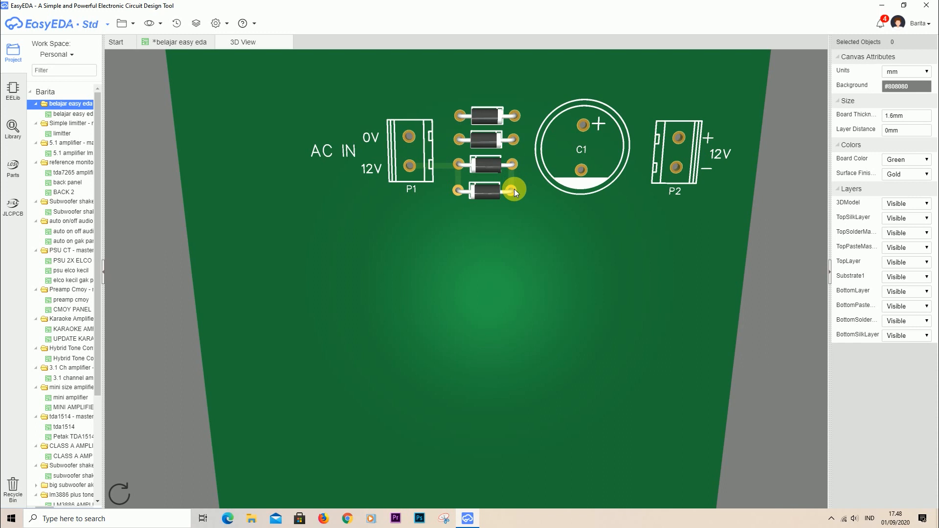
{"action": "left_click_drag", "start_coordinate": [657, 169], "coordinate": [400, 177]}
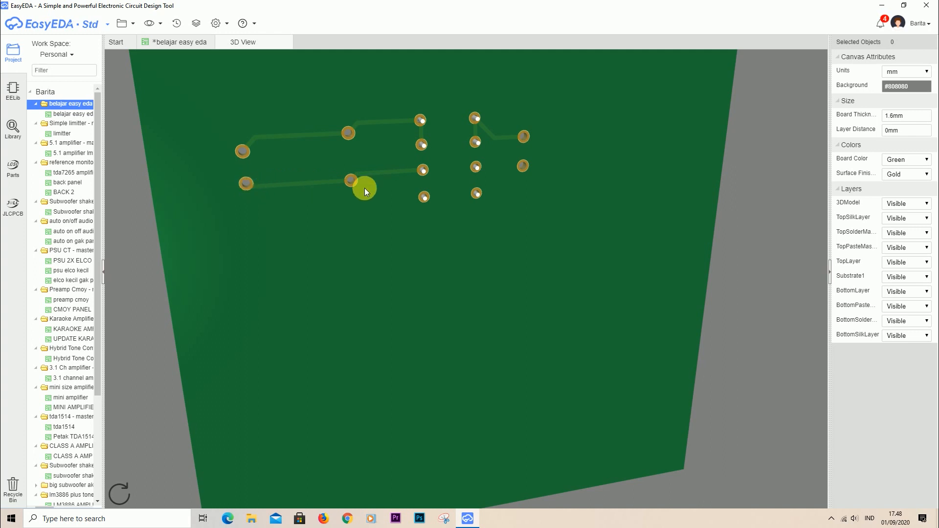
{"action": "left_click_drag", "start_coordinate": [262, 169], "coordinate": [187, 184]}
{"action": "scroll", "coordinate": [216, 172], "scroll_direction": "up", "scroll_amount": 3}
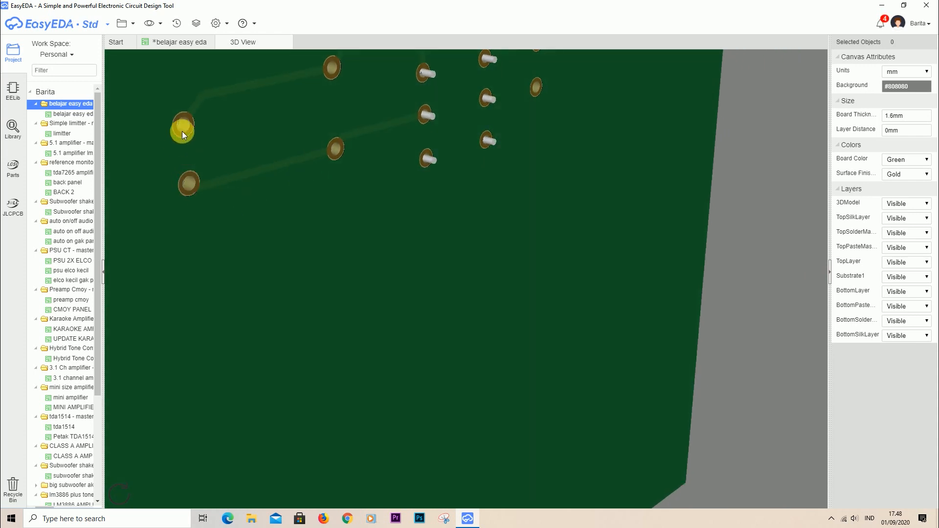
{"action": "left_click_drag", "start_coordinate": [192, 182], "coordinate": [133, 164]}
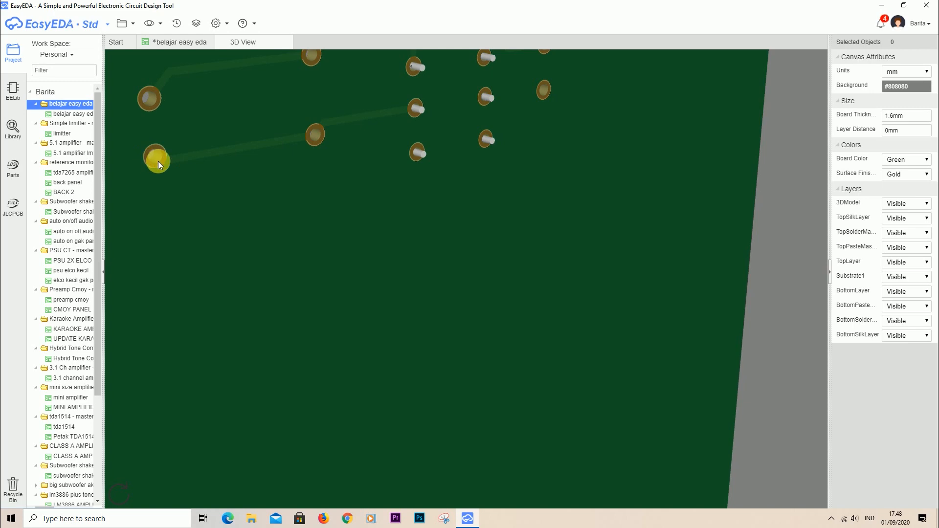
{"action": "left_click_drag", "start_coordinate": [136, 148], "coordinate": [494, 172]}
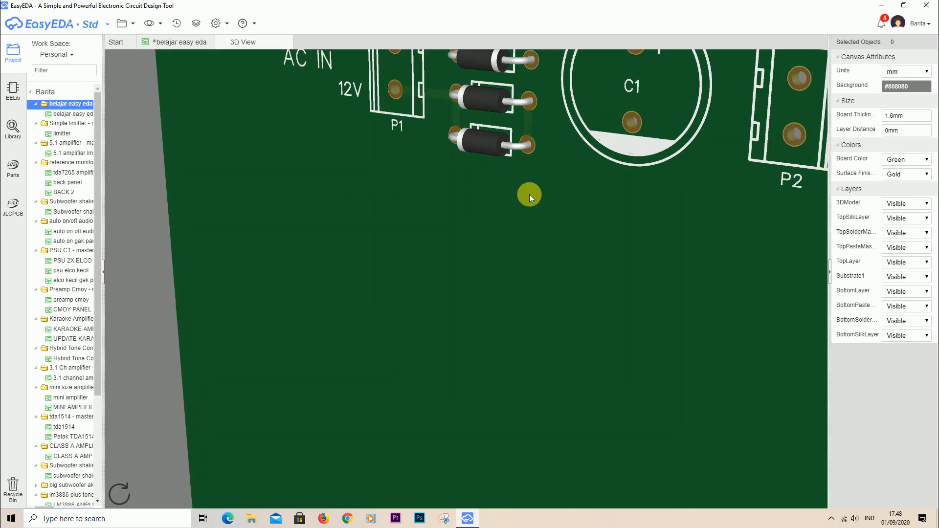
{"action": "scroll", "coordinate": [531, 196], "scroll_direction": "down", "scroll_amount": 5}
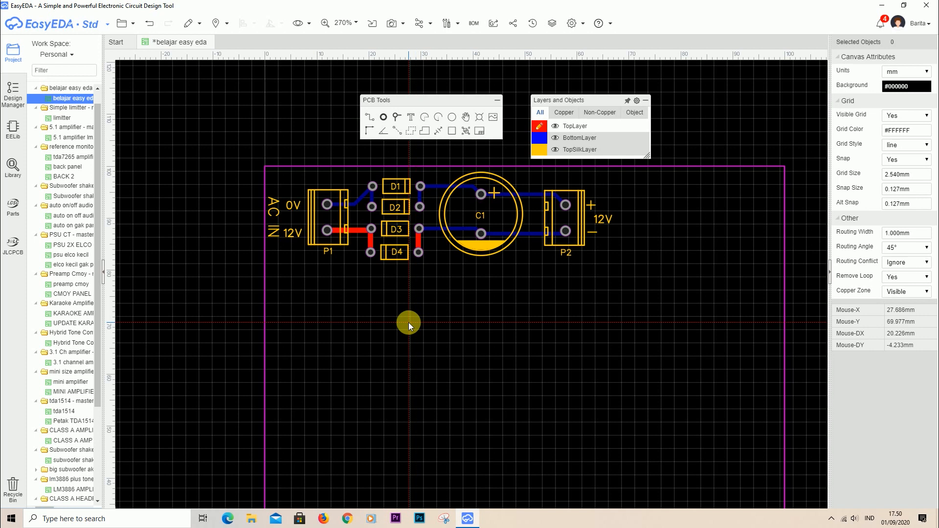
{"action": "left_click", "coordinate": [444, 330]}
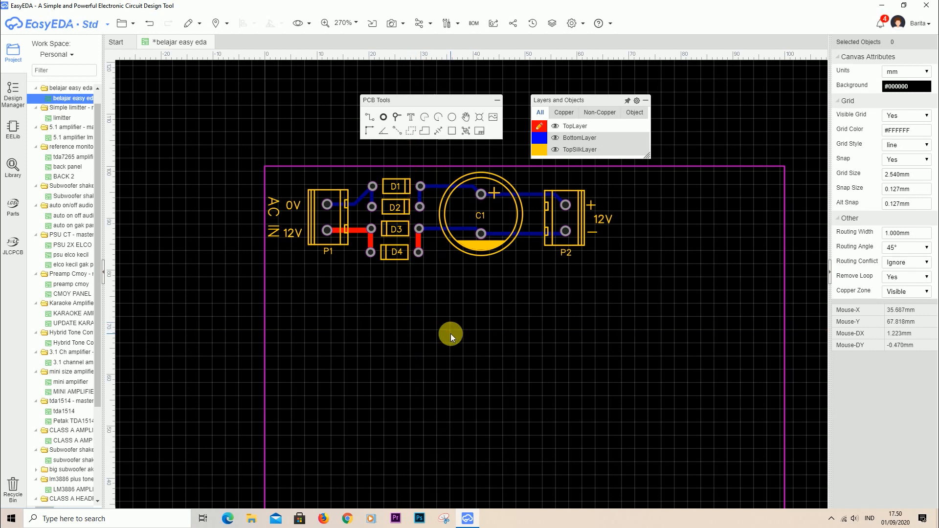
{"action": "mouse_move", "coordinate": [194, 23]}
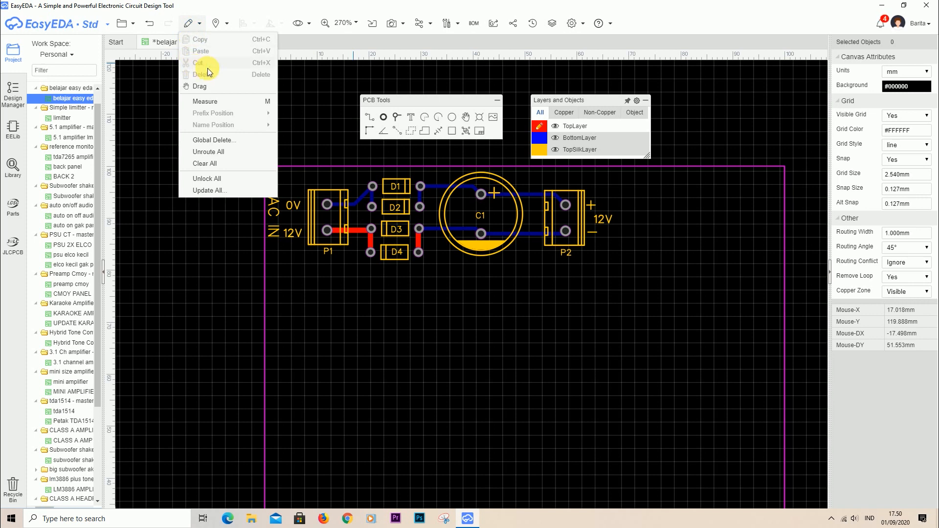
Measure the width the circuit needs along the board's upper edge, from the upper left corner to beyond connector P2, and the height below it
{"action": "left_click", "coordinate": [212, 103]}
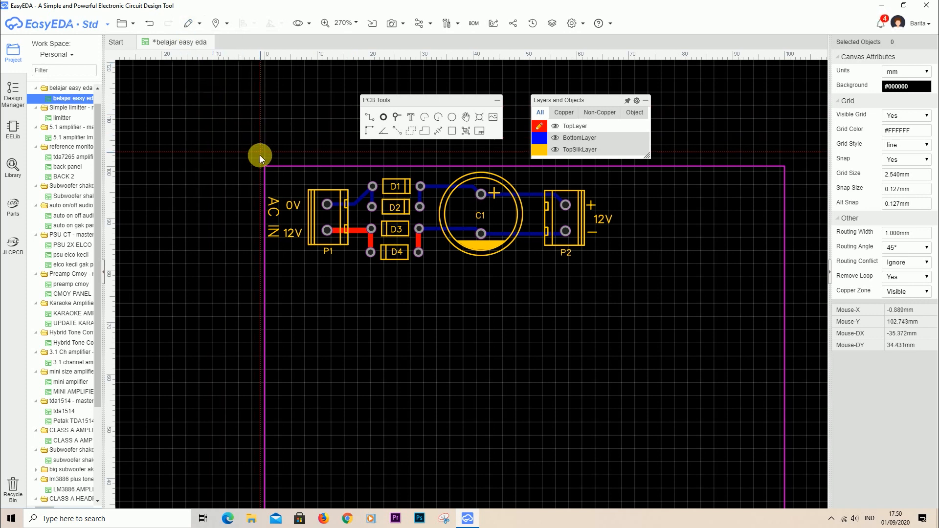
{"action": "scroll", "coordinate": [265, 166], "scroll_direction": "up", "scroll_amount": 5}
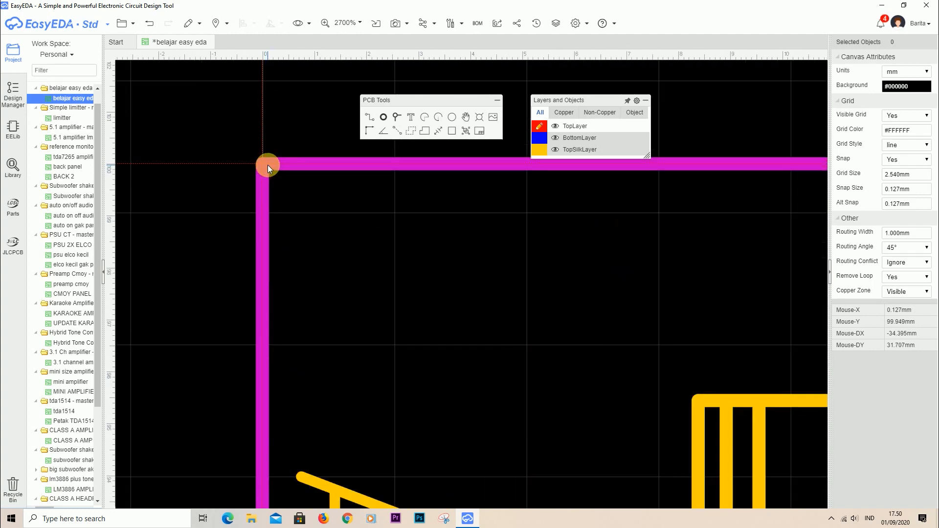
{"action": "left_click", "coordinate": [268, 166]}
{"action": "scroll", "coordinate": [203, 148], "scroll_direction": "down", "scroll_amount": 6}
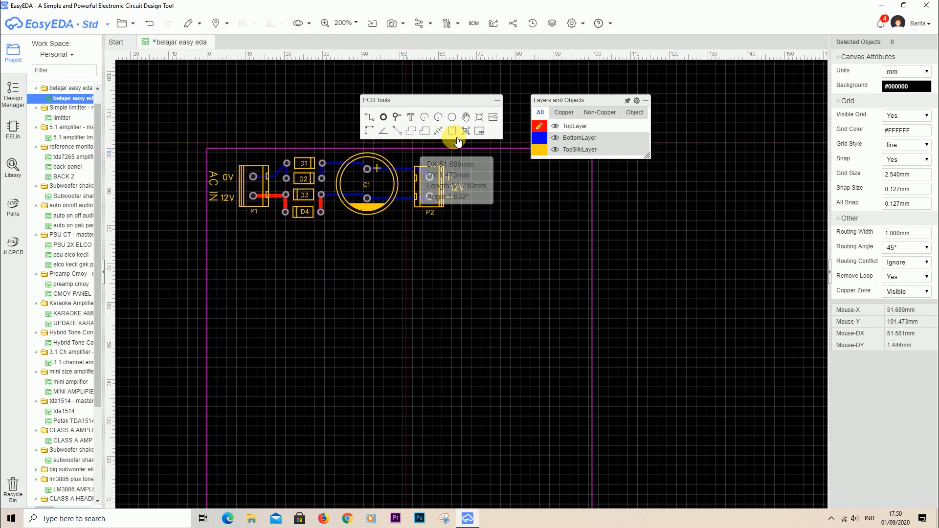
{"action": "scroll", "coordinate": [457, 147], "scroll_direction": "up", "scroll_amount": 1}
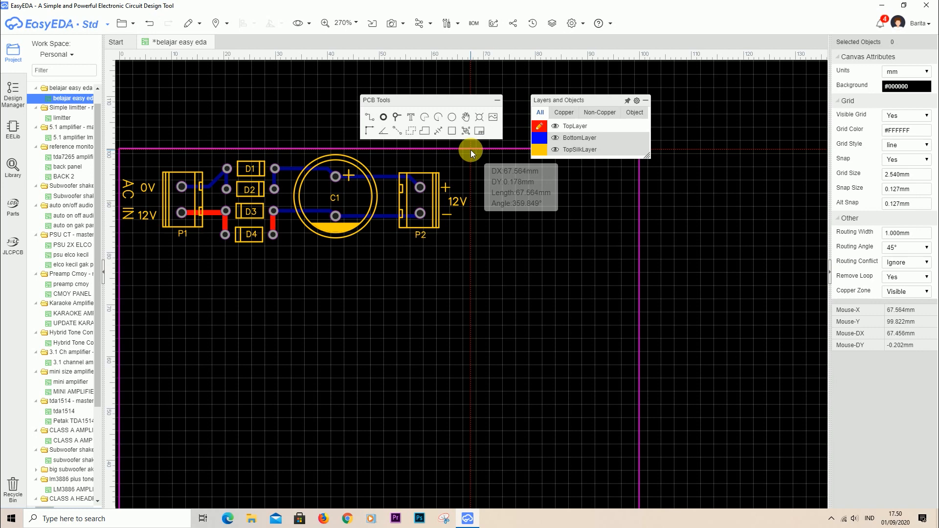
{"action": "scroll", "coordinate": [469, 149], "scroll_direction": "up", "scroll_amount": 4}
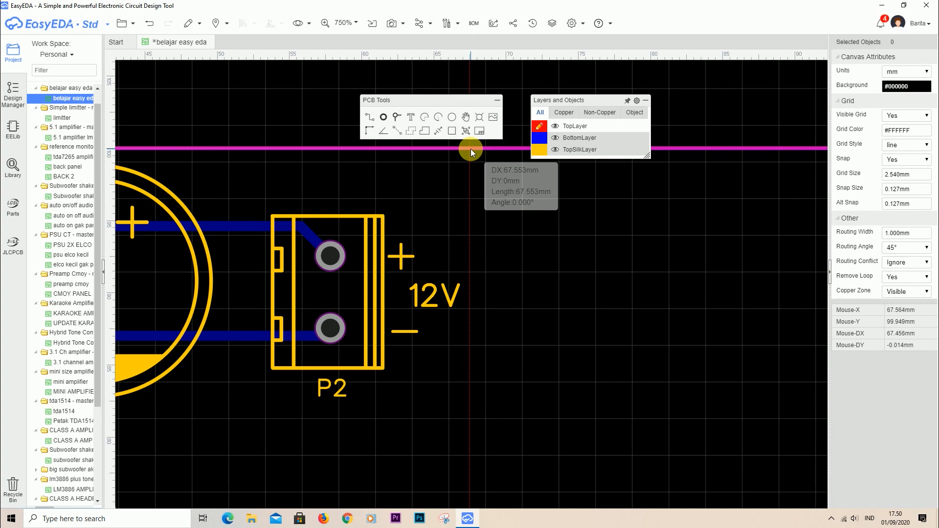
{"action": "left_click", "coordinate": [470, 149]}
{"action": "scroll", "coordinate": [492, 289], "scroll_direction": "down", "scroll_amount": 5}
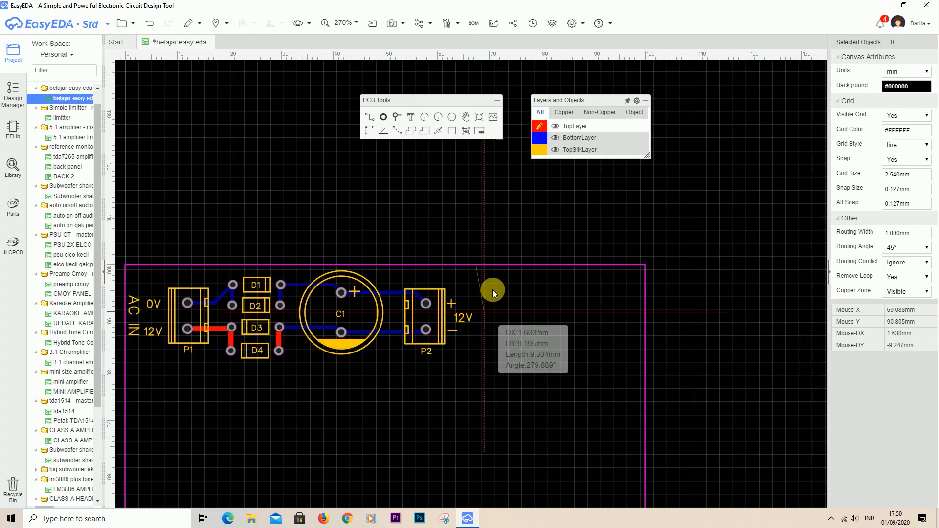
{"action": "scroll", "coordinate": [464, 379], "scroll_direction": "up", "scroll_amount": 3}
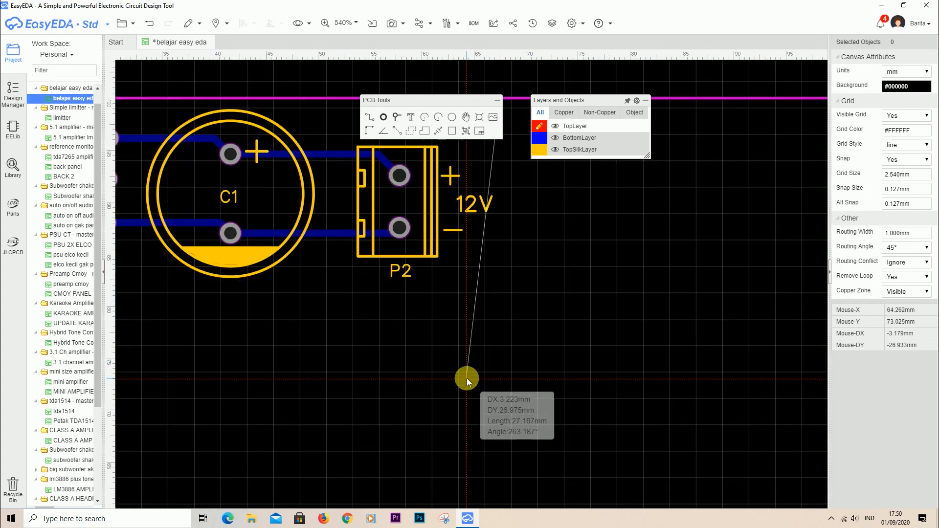
{"action": "left_click", "coordinate": [501, 292]}
{"action": "left_click", "coordinate": [638, 345]}
{"action": "scroll", "coordinate": [635, 339], "scroll_direction": "down", "scroll_amount": 2}
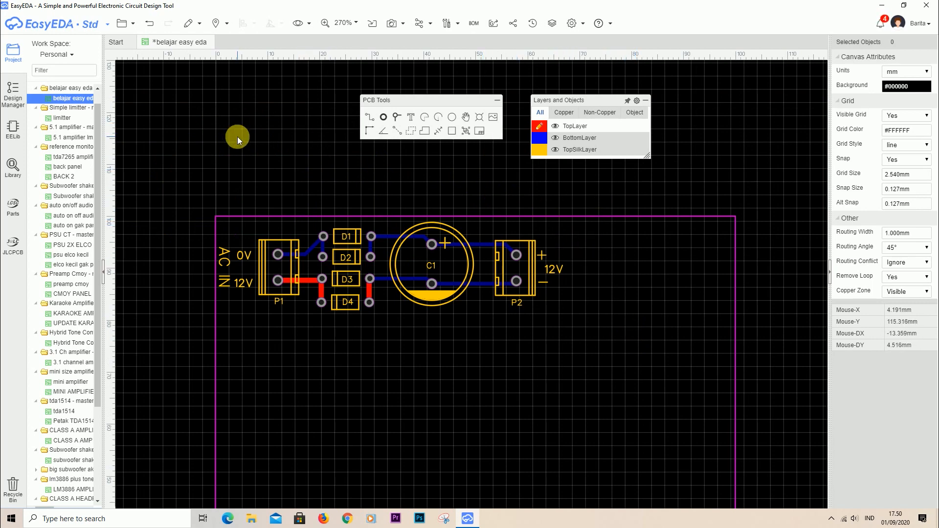
Move the board outline's lower left corner up to about Y 80 mm and its lower right corner to about X 74 mm, Y 80 mm
{"action": "scroll", "coordinate": [236, 125], "scroll_direction": "down", "scroll_amount": 2}
{"action": "left_click", "coordinate": [226, 442]}
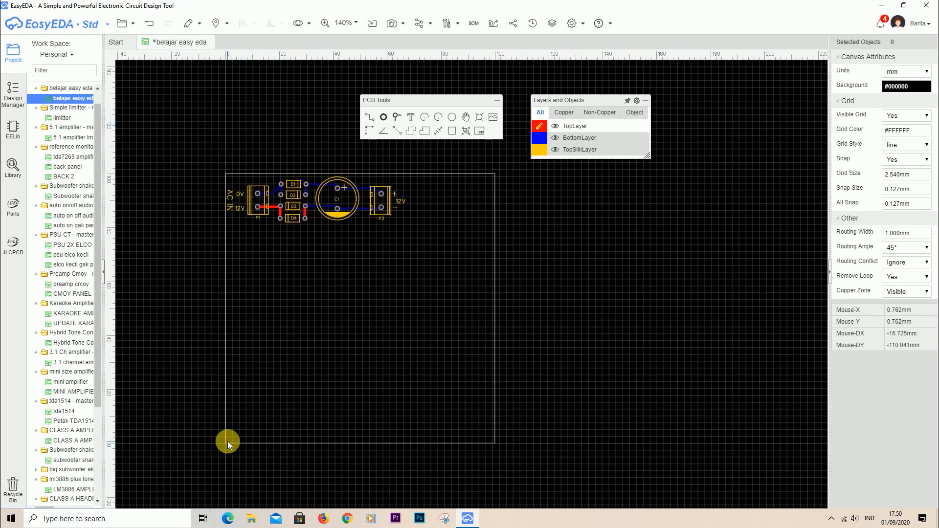
{"action": "left_click_drag", "start_coordinate": [223, 444], "coordinate": [225, 243]}
{"action": "scroll", "coordinate": [221, 296], "scroll_direction": "down", "scroll_amount": 1}
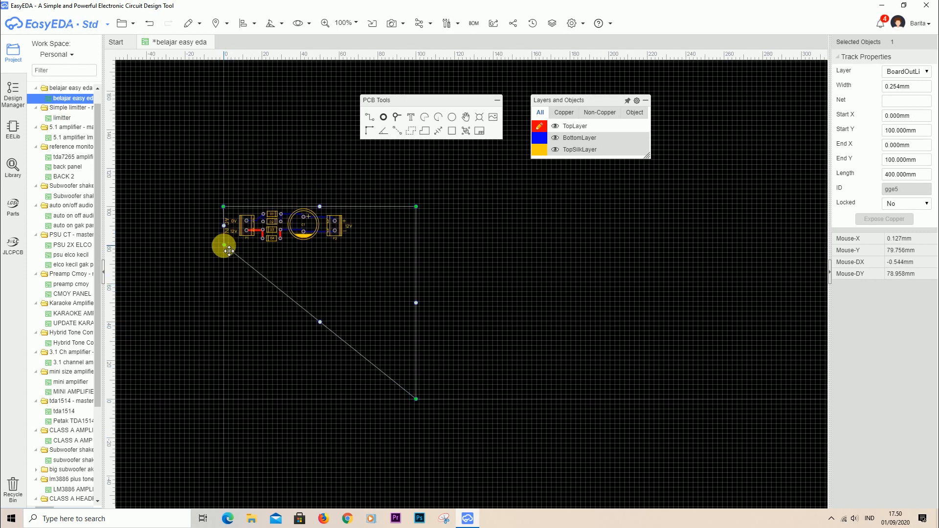
{"action": "left_click_drag", "start_coordinate": [416, 401], "coordinate": [368, 247]}
{"action": "scroll", "coordinate": [196, 219], "scroll_direction": "up", "scroll_amount": 5}
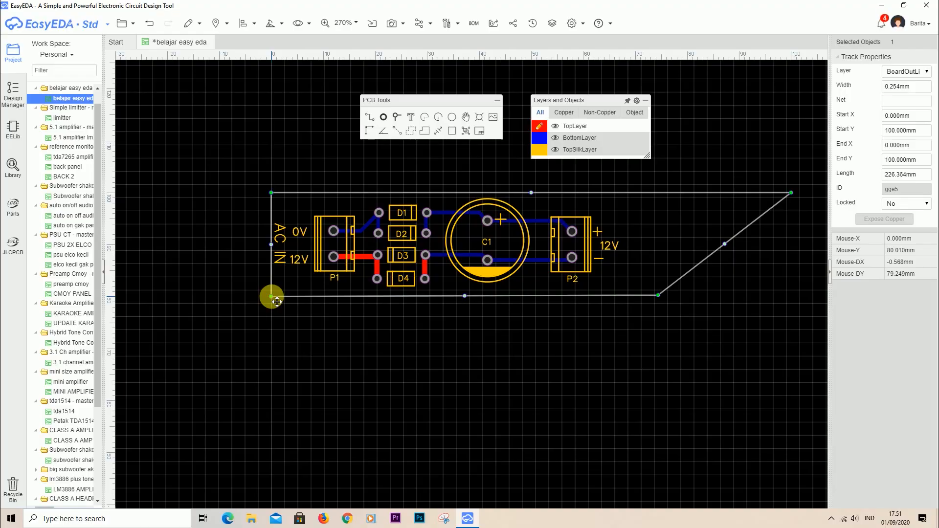
Move the outline's upper and lower right corners in to about X 68.6 mm so the board becomes a rectangle
{"action": "mouse_move", "coordinate": [575, 259]}
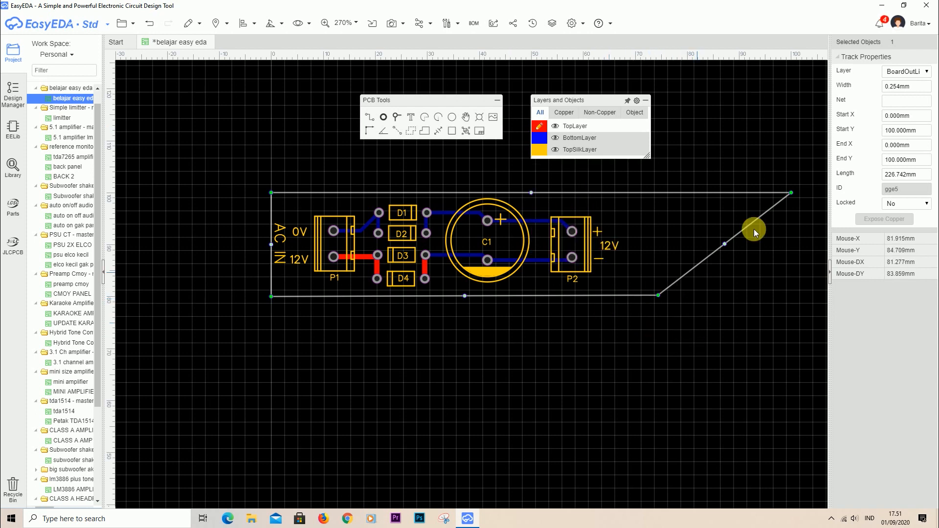
{"action": "left_click_drag", "start_coordinate": [791, 193], "coordinate": [633, 198]}
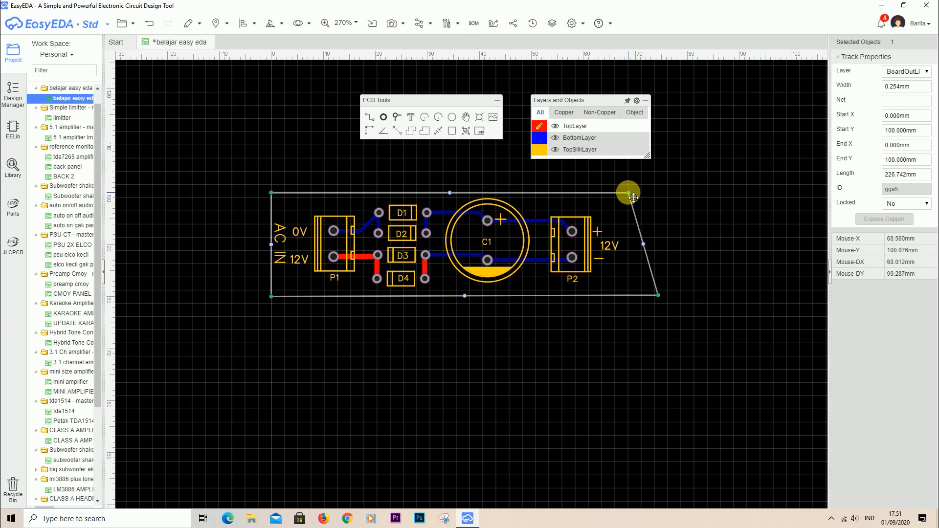
{"action": "left_click_drag", "start_coordinate": [634, 197], "coordinate": [630, 199]}
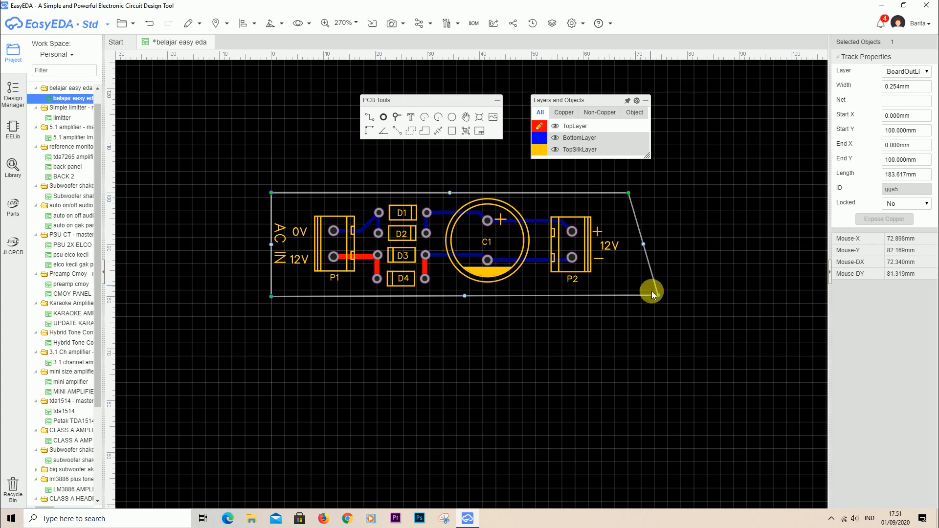
{"action": "left_click_drag", "start_coordinate": [658, 296], "coordinate": [634, 303]}
{"action": "left_click", "coordinate": [730, 228]}
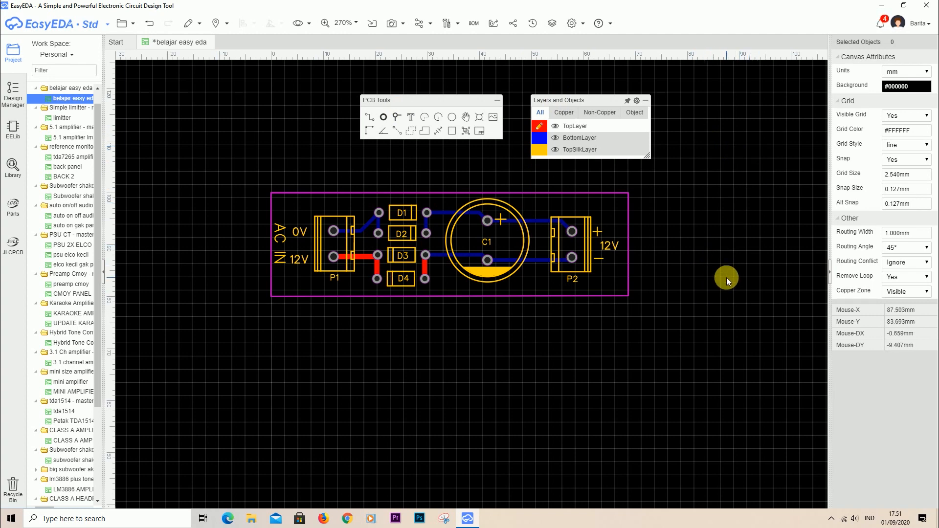
Paste a copy of the whole board with unchanged prefixes directly below the original, using the lower left corner as reference point
{"action": "scroll", "coordinate": [546, 284], "scroll_direction": "up", "scroll_amount": 2}
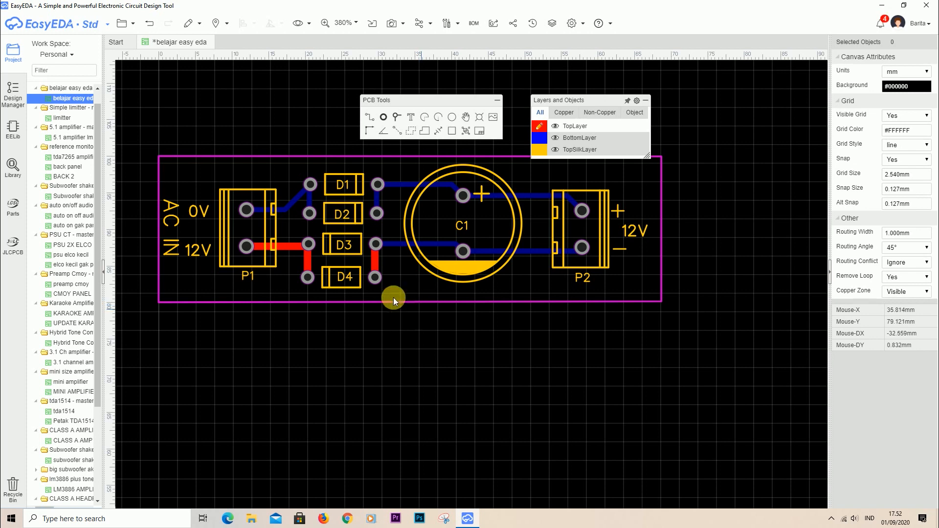
{"action": "left_click_drag", "start_coordinate": [142, 129], "coordinate": [695, 337]}
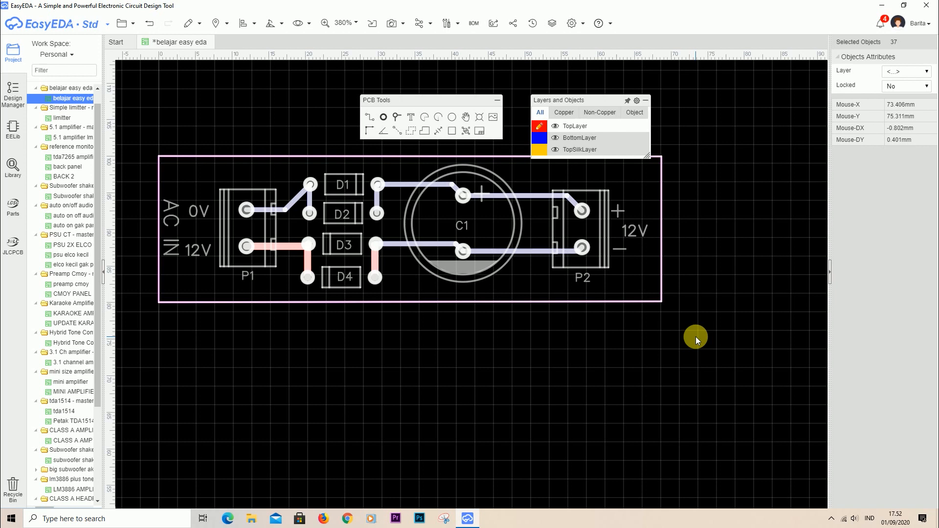
{"action": "key", "text": "ctrl+shift+c"}
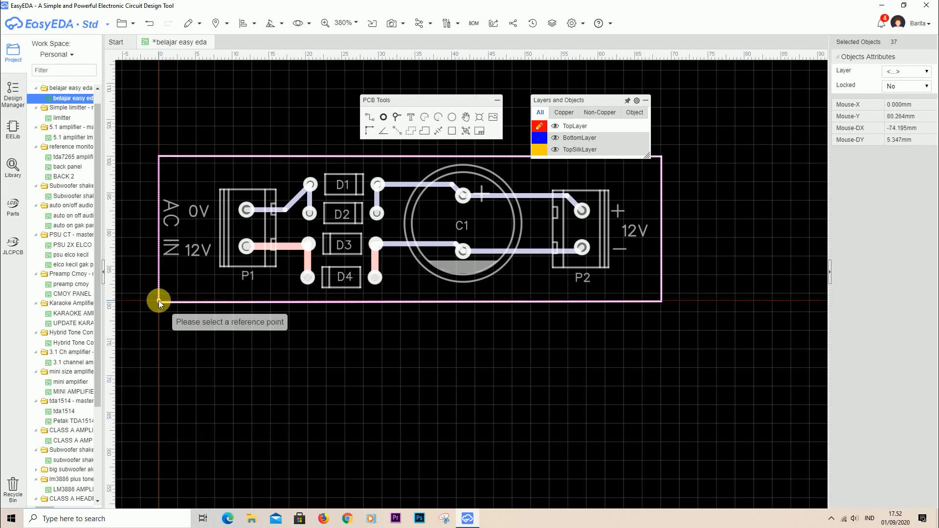
{"action": "key", "text": "ctrl+shift+v"}
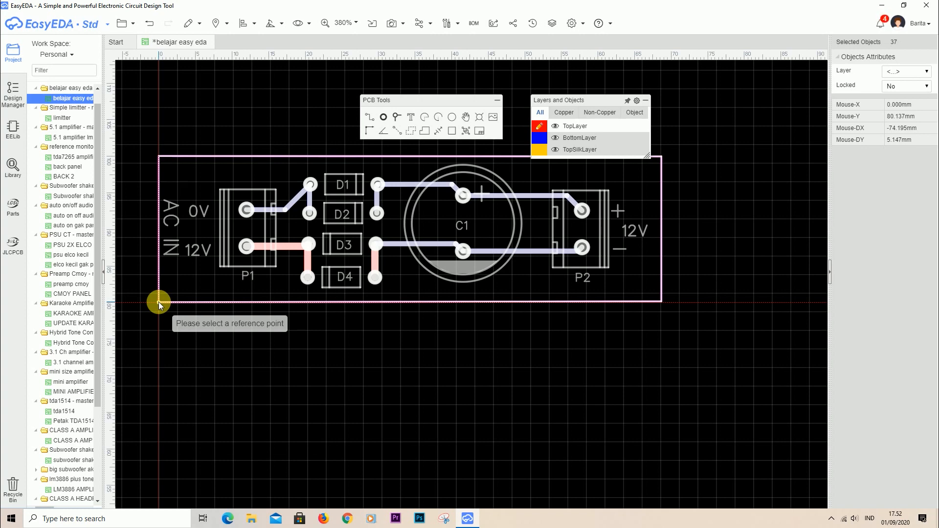
{"action": "left_click", "coordinate": [158, 302]}
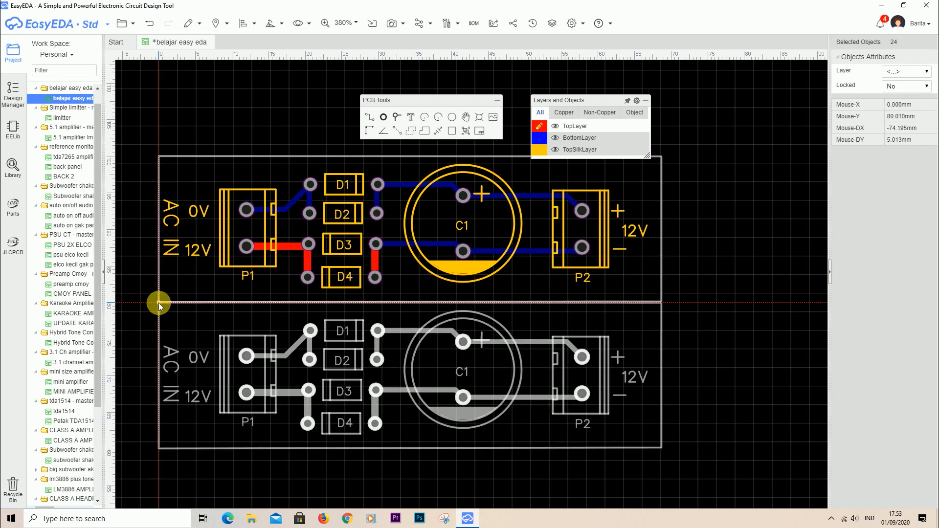
{"action": "left_click", "coordinate": [159, 304]}
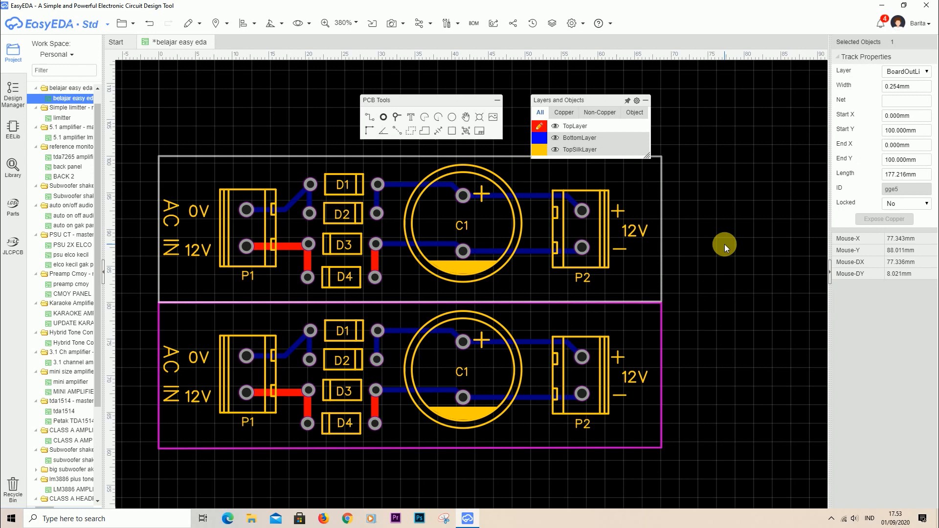
Check the prefix and name attributes of diode D1 and capacitor C1 in the lower board copy
{"action": "left_click", "coordinate": [343, 331]}
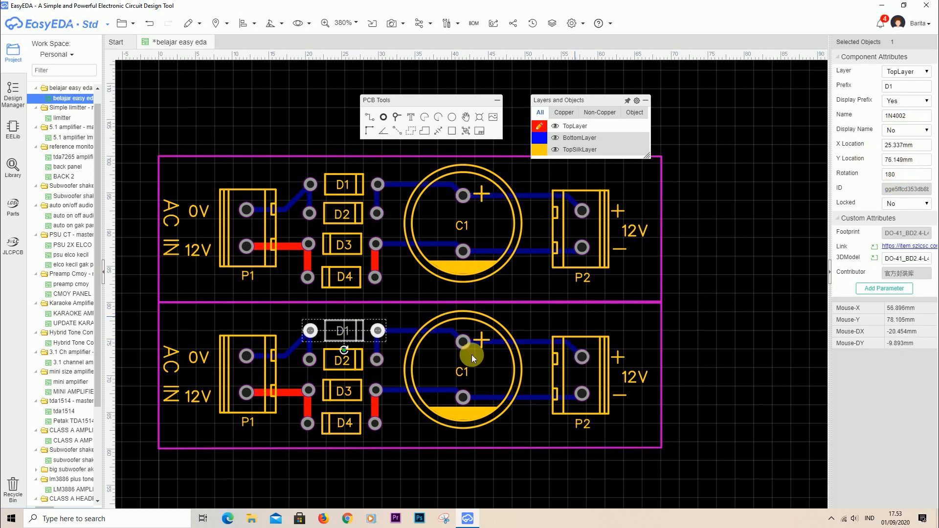
{"action": "left_click", "coordinate": [445, 401]}
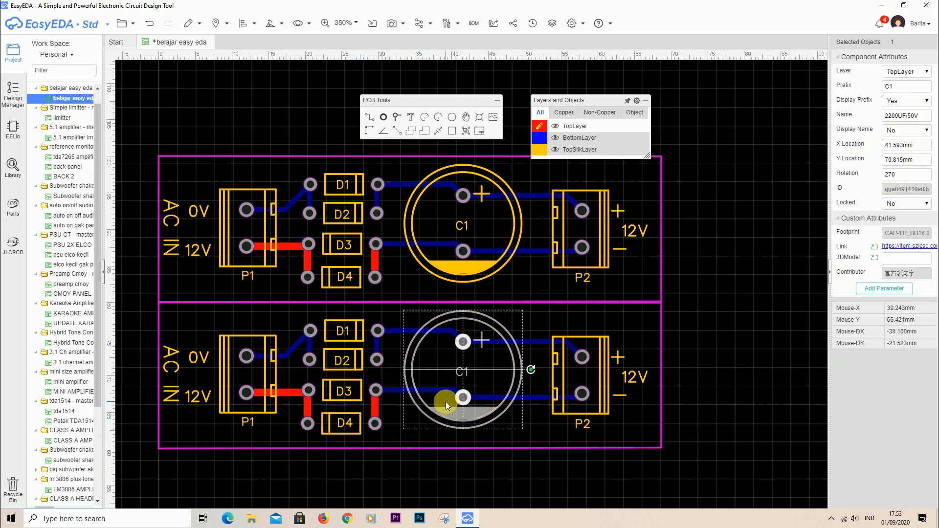
{"action": "left_click", "coordinate": [751, 369]}
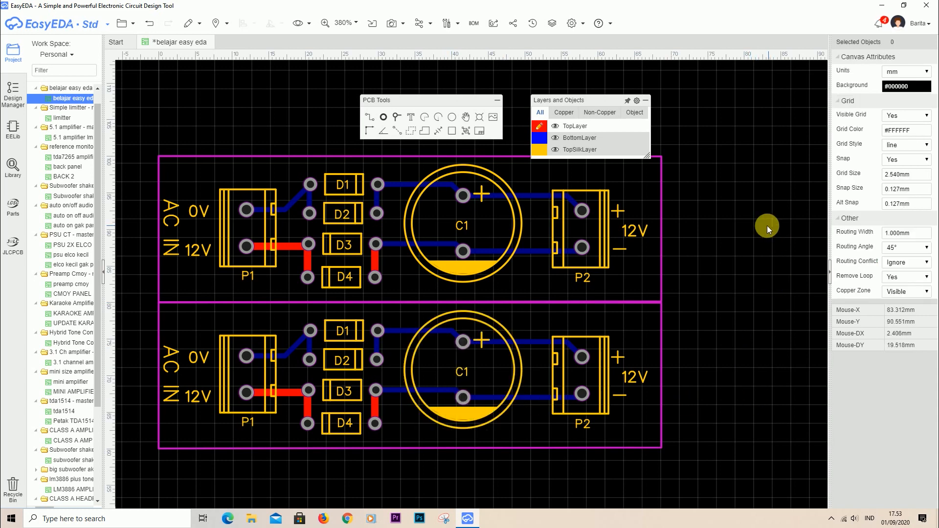
Remove the pasted lower board copy so only the original board remains
{"action": "scroll", "coordinate": [756, 234], "scroll_direction": "down", "scroll_amount": 2}
{"action": "scroll", "coordinate": [755, 236], "scroll_direction": "up", "scroll_amount": 4}
{"action": "scroll", "coordinate": [755, 236], "scroll_direction": "down", "scroll_amount": 3}
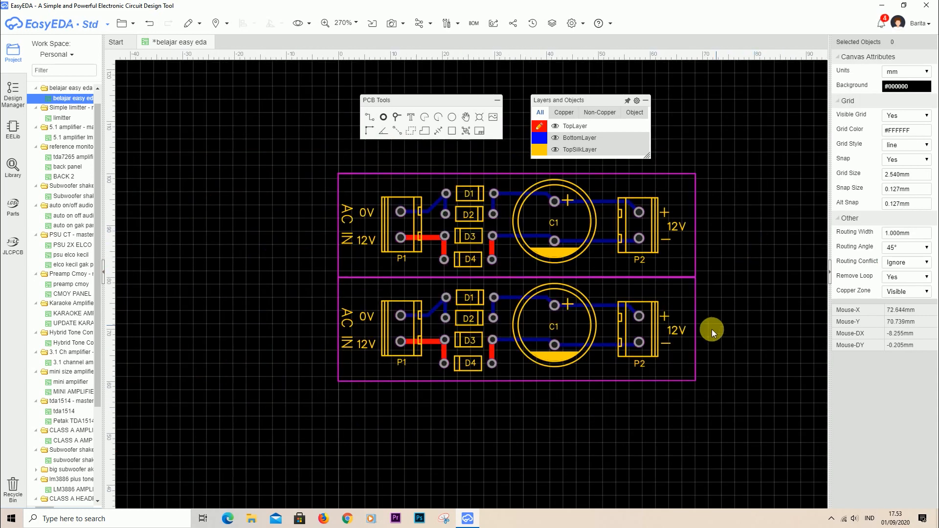
{"action": "left_click_drag", "start_coordinate": [761, 268], "coordinate": [265, 436]}
{"action": "key", "text": "ctrl+z"}
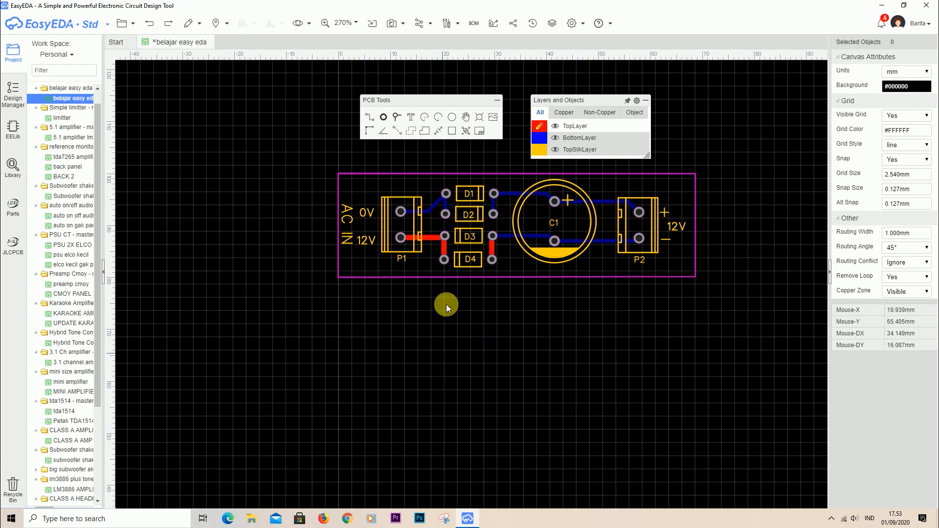
Copy the whole board normally and paste it with renumbered prefixes directly below the original, aligned at the left edge
{"action": "scroll", "coordinate": [749, 150], "scroll_direction": "up", "scroll_amount": 2}
{"action": "left_click_drag", "start_coordinate": [753, 151], "coordinate": [158, 395]}
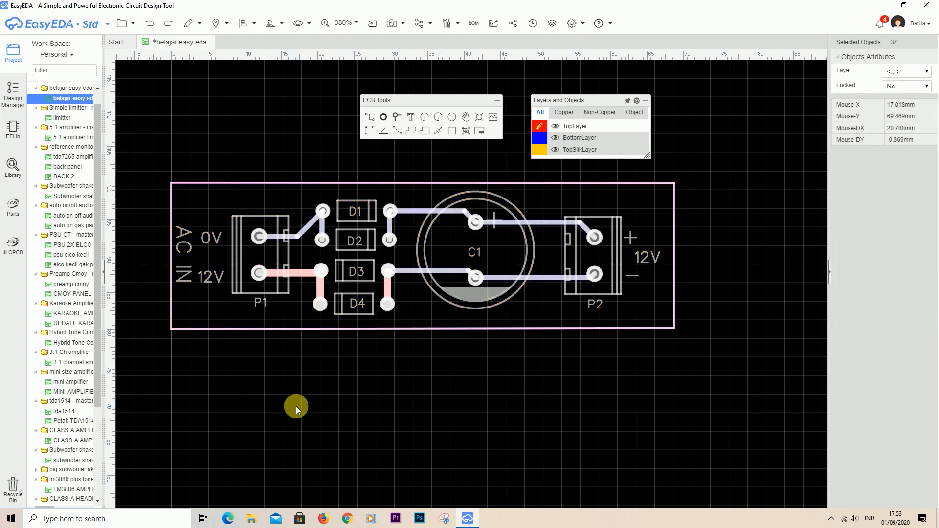
{"action": "key", "text": "ctrl+c"}
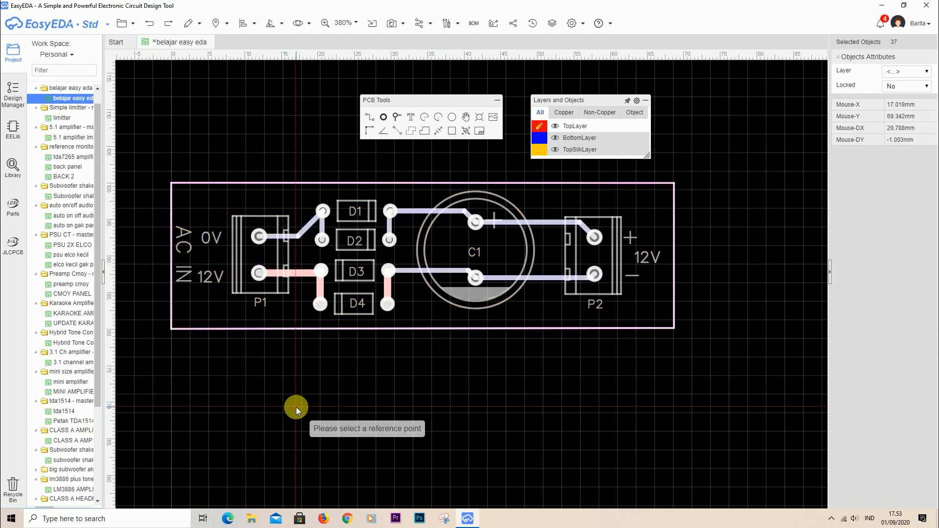
{"action": "left_click", "coordinate": [182, 342]}
{"action": "key", "text": "ctrl+v"}
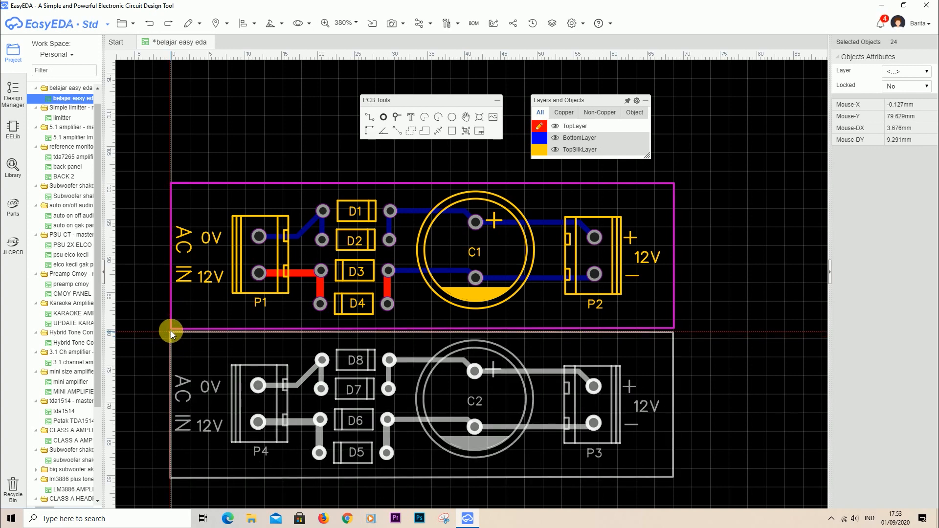
{"action": "left_click", "coordinate": [171, 329]}
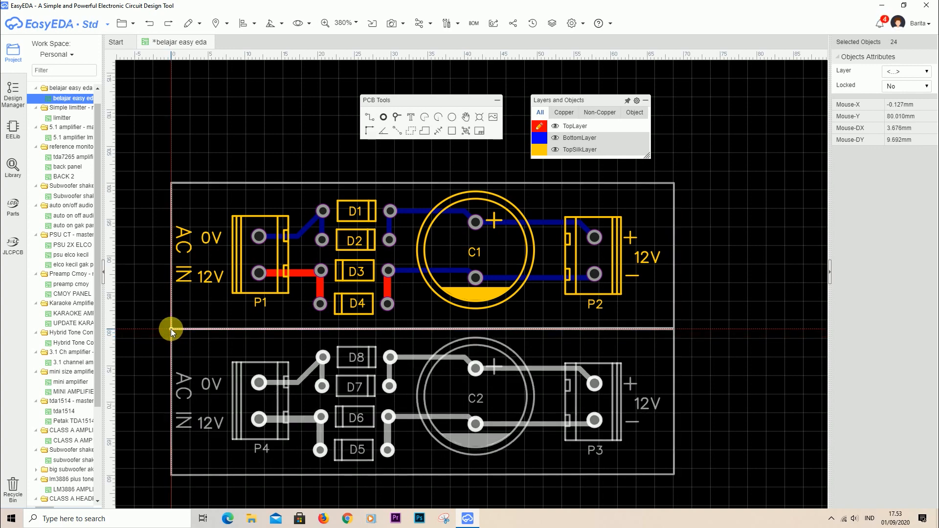
{"action": "left_click", "coordinate": [172, 328]}
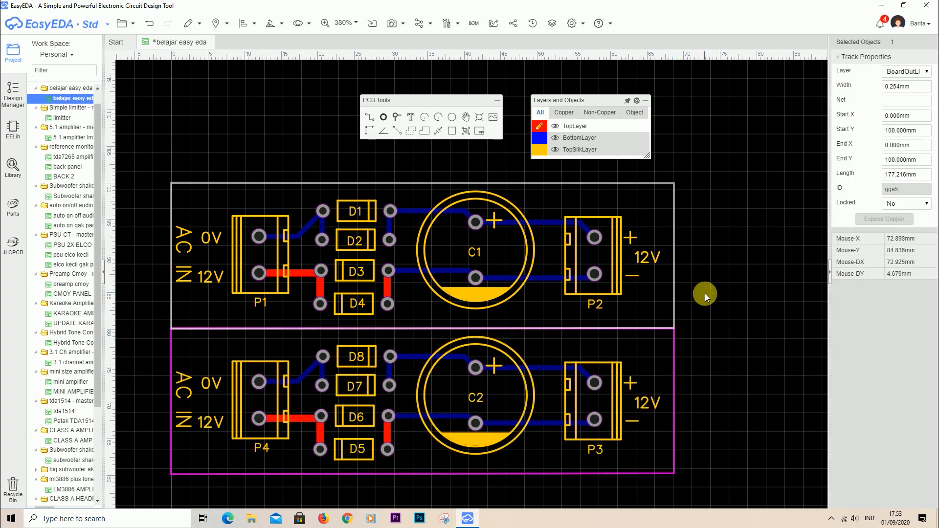
Check the attributes of diode D8 in the lower copy and undo the paste of that copy
{"action": "left_click", "coordinate": [355, 360]}
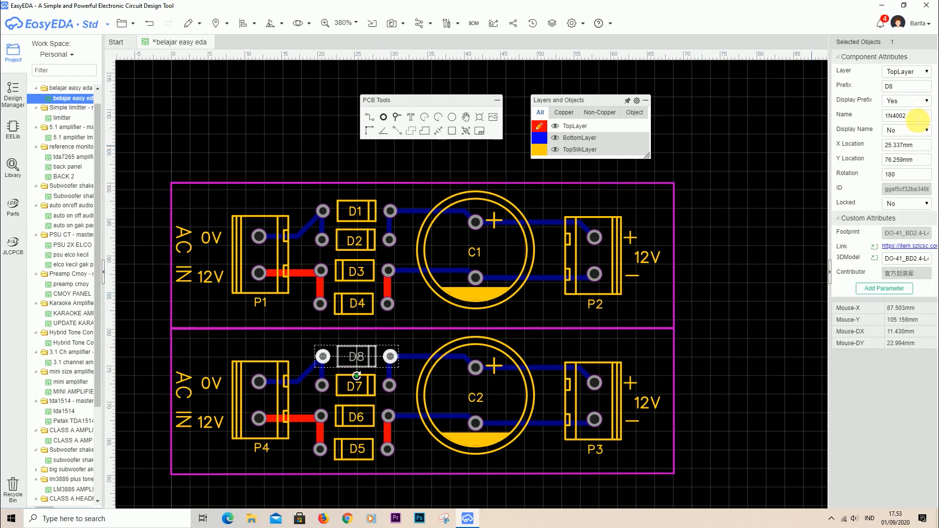
{"action": "left_click", "coordinate": [730, 293]}
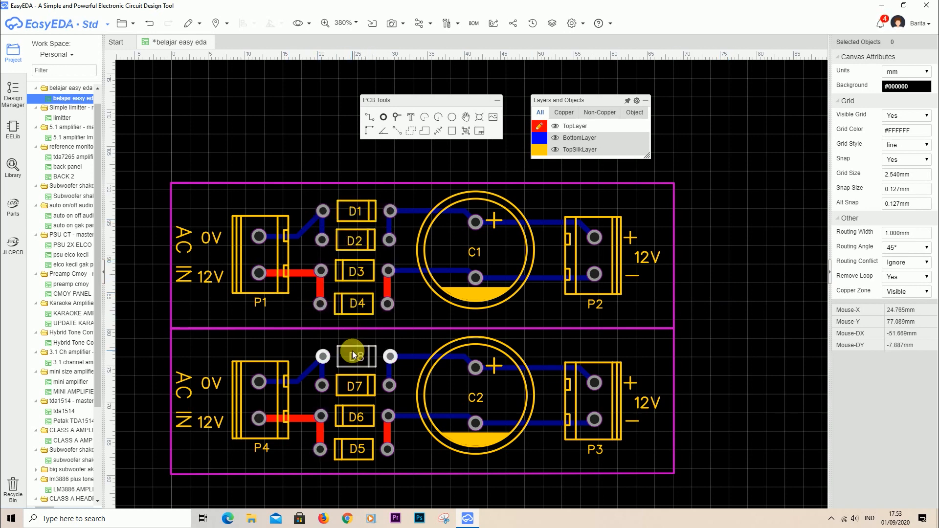
{"action": "left_click", "coordinate": [747, 305]}
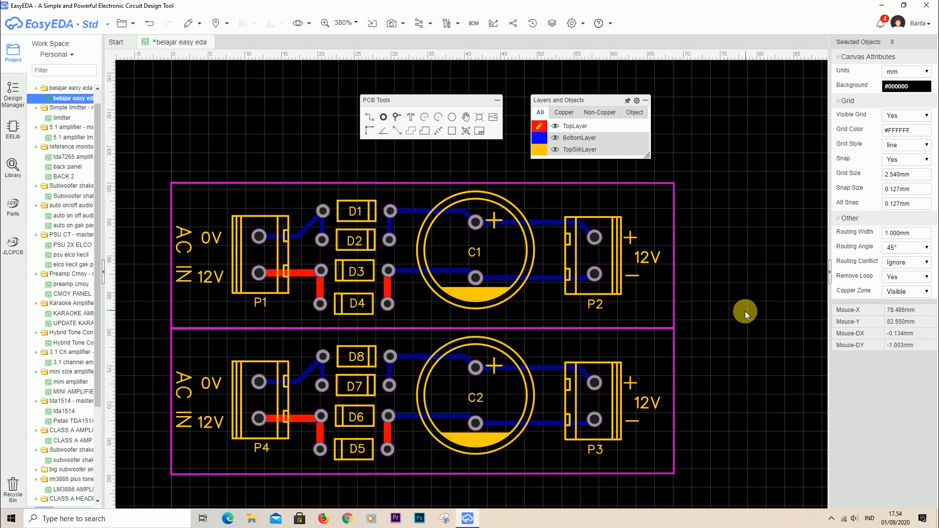
{"action": "key", "text": "ctrl+z"}
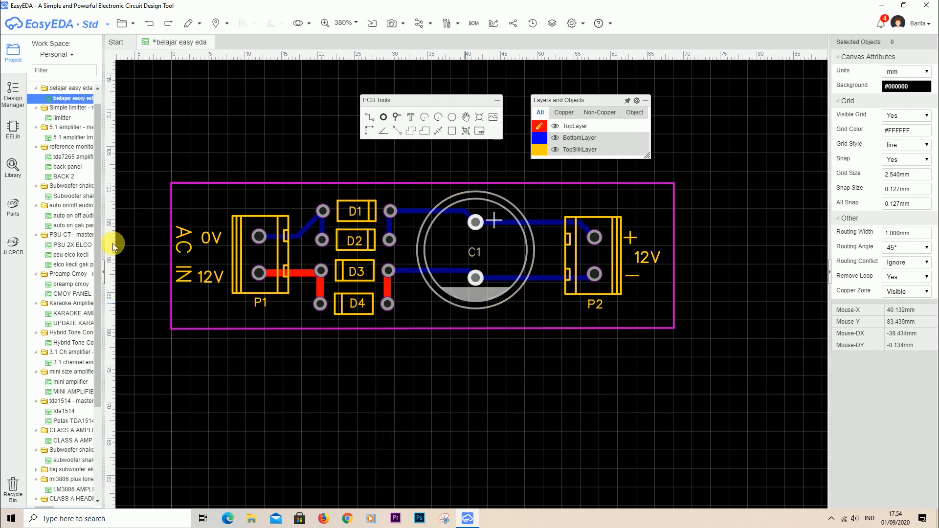
Copy the whole board and paste it with unchanged prefixes directly below the original, aligned at the left edge
{"action": "left_click_drag", "start_coordinate": [143, 168], "coordinate": [779, 374]}
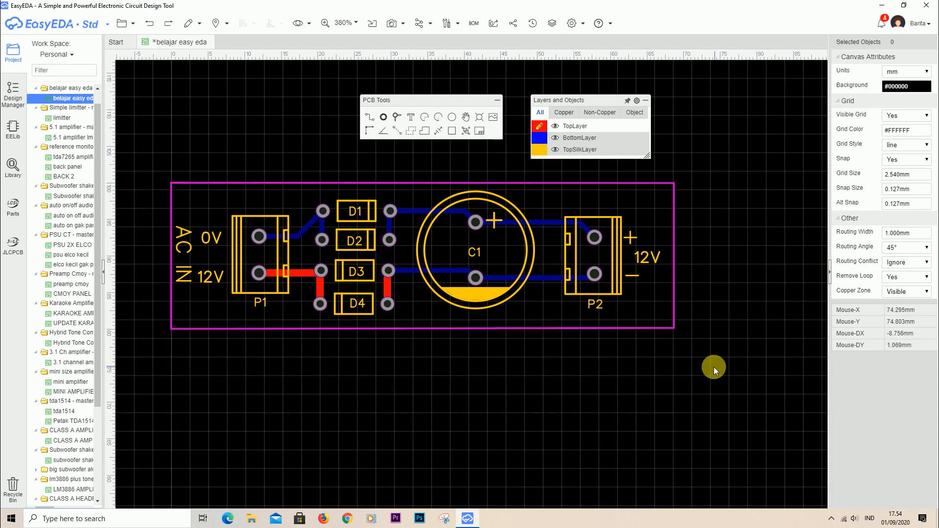
{"action": "left_click_drag", "start_coordinate": [145, 159], "coordinate": [737, 395]}
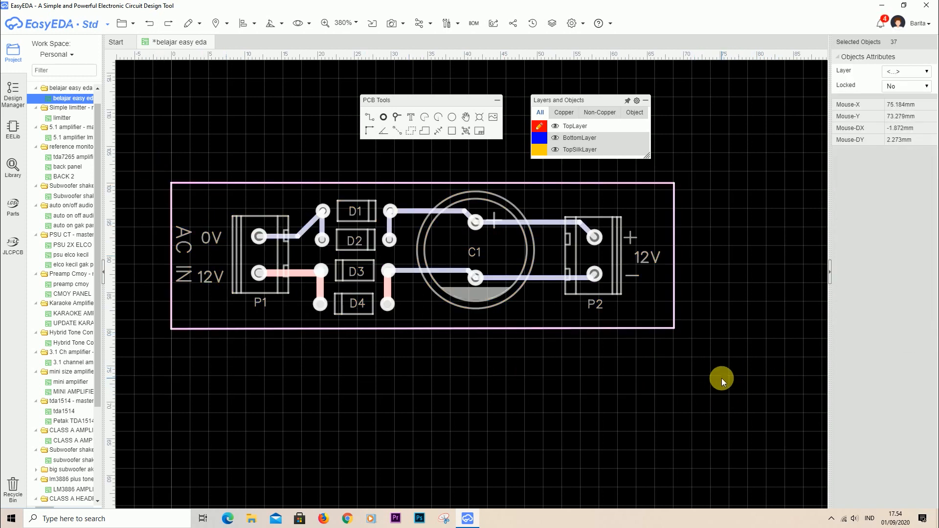
{"action": "key", "text": "ctrl+c"}
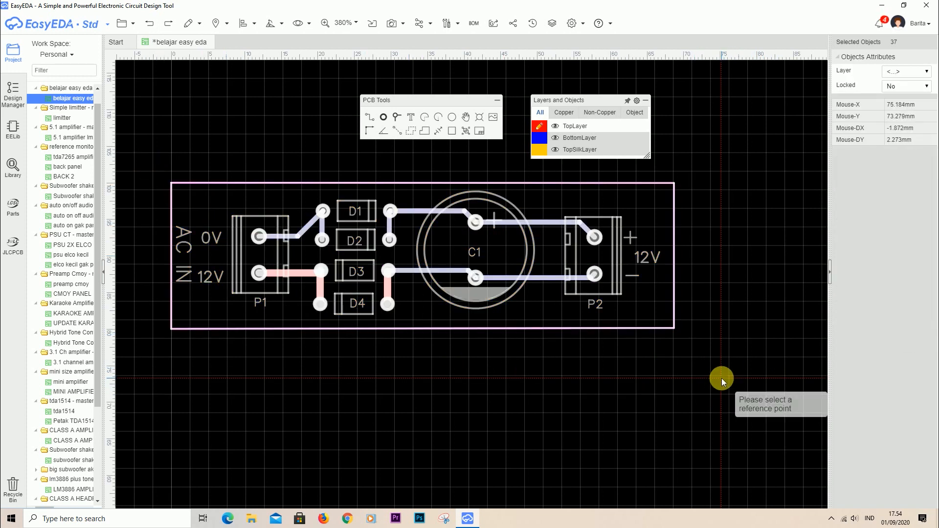
{"action": "left_click", "coordinate": [171, 329]}
{"action": "key", "text": "ctrl+v"}
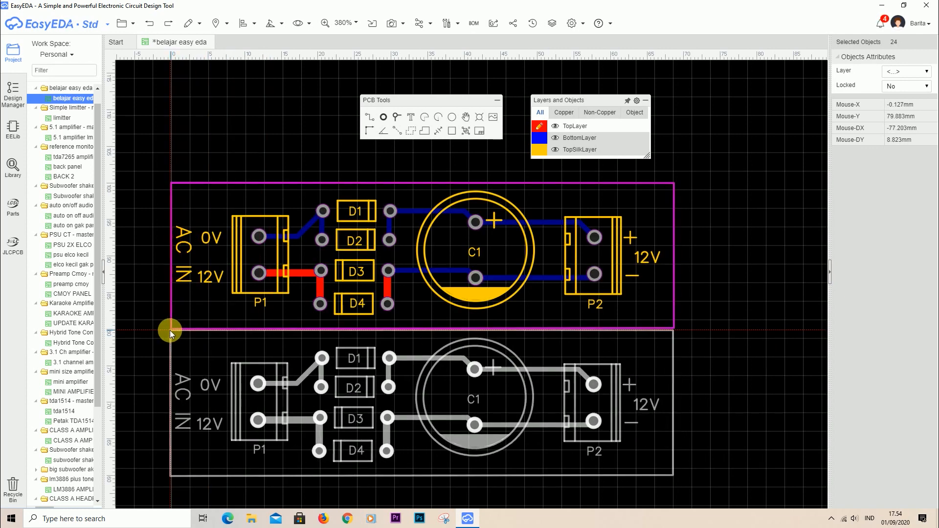
{"action": "scroll", "coordinate": [171, 328], "scroll_direction": "up", "scroll_amount": 5}
{"action": "left_click", "coordinate": [173, 328]}
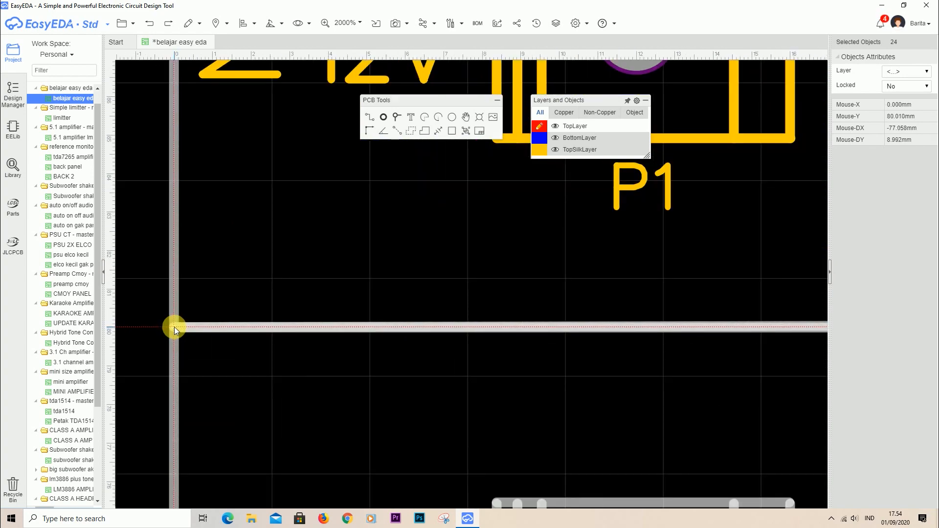
{"action": "scroll", "coordinate": [174, 327], "scroll_direction": "up", "scroll_amount": 1}
{"action": "left_click", "coordinate": [169, 346]}
{"action": "scroll", "coordinate": [161, 336], "scroll_direction": "down", "scroll_amount": 7}
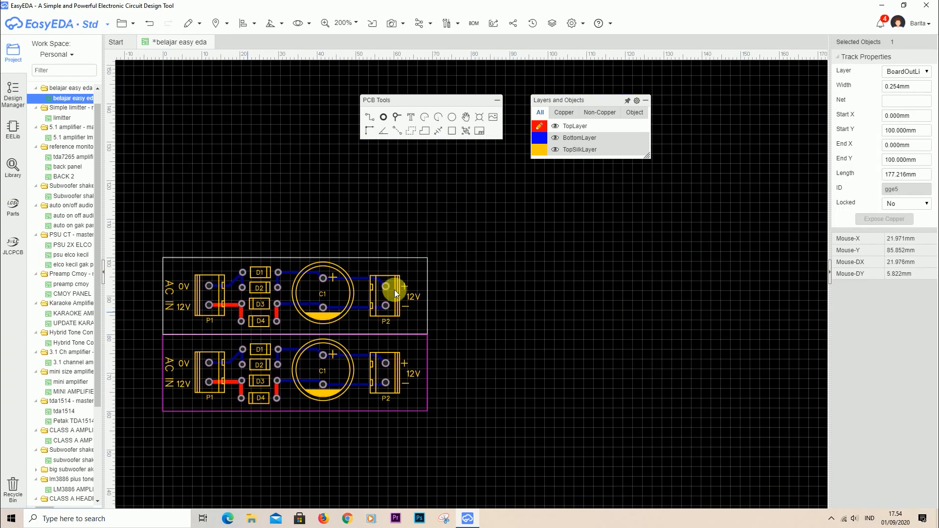
{"action": "left_click", "coordinate": [553, 277]}
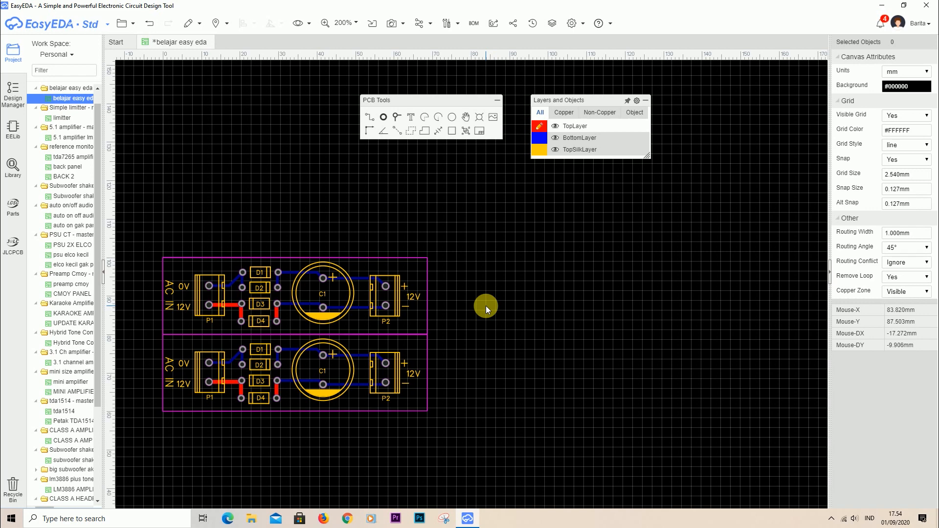
Paste a third board directly below the second one, aligned at the same left edge
{"action": "key", "text": "ctrl+v"}
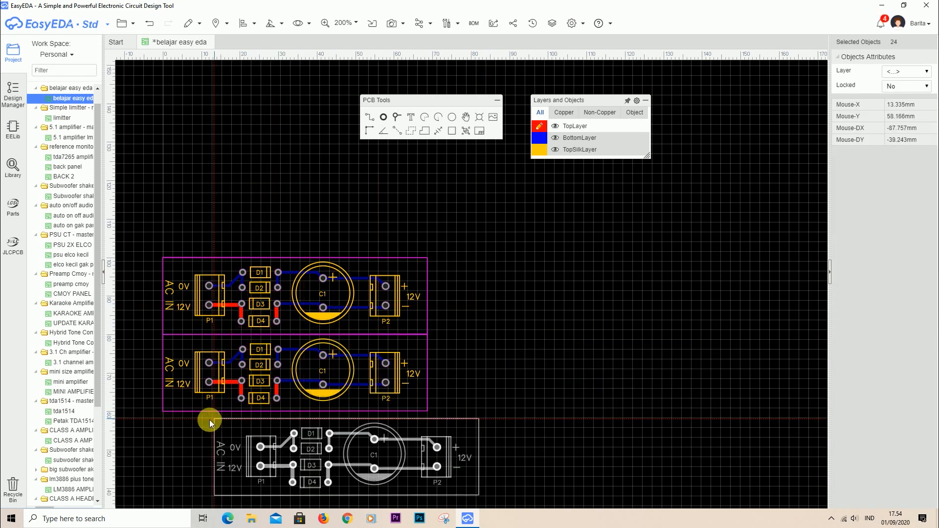
{"action": "scroll", "coordinate": [165, 431], "scroll_direction": "up", "scroll_amount": 3}
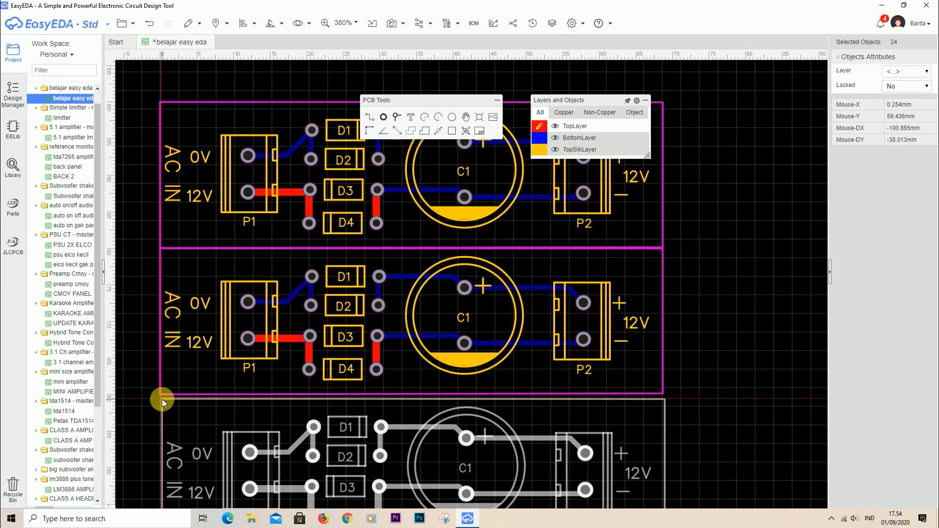
{"action": "scroll", "coordinate": [163, 399], "scroll_direction": "up", "scroll_amount": 5}
{"action": "left_click", "coordinate": [157, 388]}
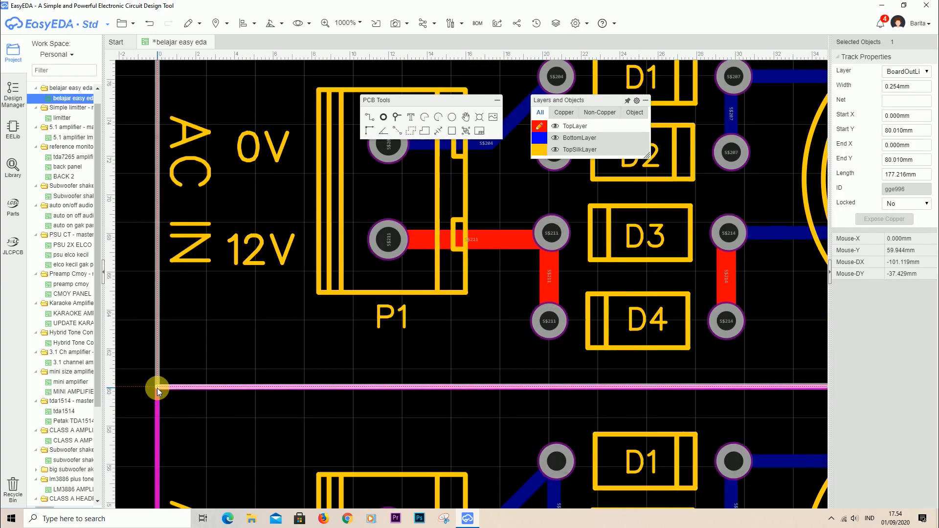
{"action": "left_click", "coordinate": [191, 401]}
{"action": "scroll", "coordinate": [196, 388], "scroll_direction": "down", "scroll_amount": 7}
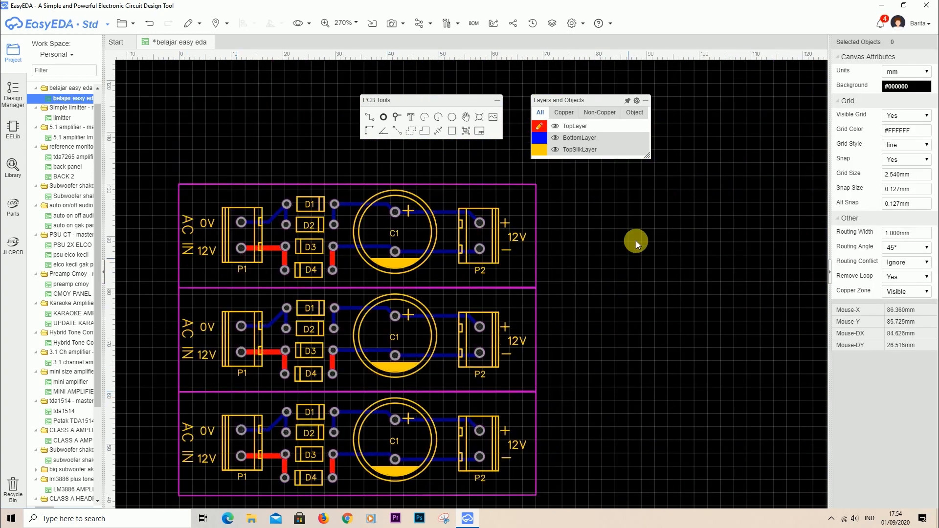
Look over the stack of three boards and their component labels
{"action": "key", "text": "Down"}
{"action": "key", "text": "Down"}
{"action": "key", "text": "Down"}
{"action": "key", "text": "Down"}
{"action": "key", "text": "Down"}
{"action": "key", "text": "Down"}
{"action": "key", "text": "Down"}
{"action": "key", "text": "Down"}
{"action": "key", "text": "Down"}
{"action": "key", "text": "Down"}
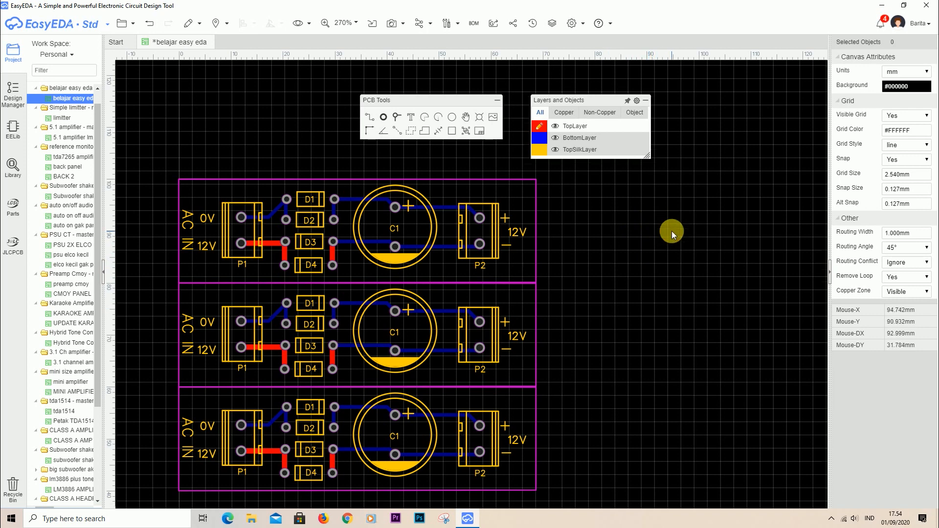
{"action": "key", "text": "Left"}
{"action": "key", "text": "Left"}
{"action": "key", "text": "Left"}
{"action": "key", "text": "Left"}
{"action": "key", "text": "Left"}
{"action": "key", "text": "Left"}
{"action": "key", "text": "Left"}
{"action": "key", "text": "Left"}
{"action": "key", "text": "Left"}
{"action": "key", "text": "Left"}
{"action": "key", "text": "Left"}
{"action": "key", "text": "Left"}
{"action": "key", "text": "Left"}
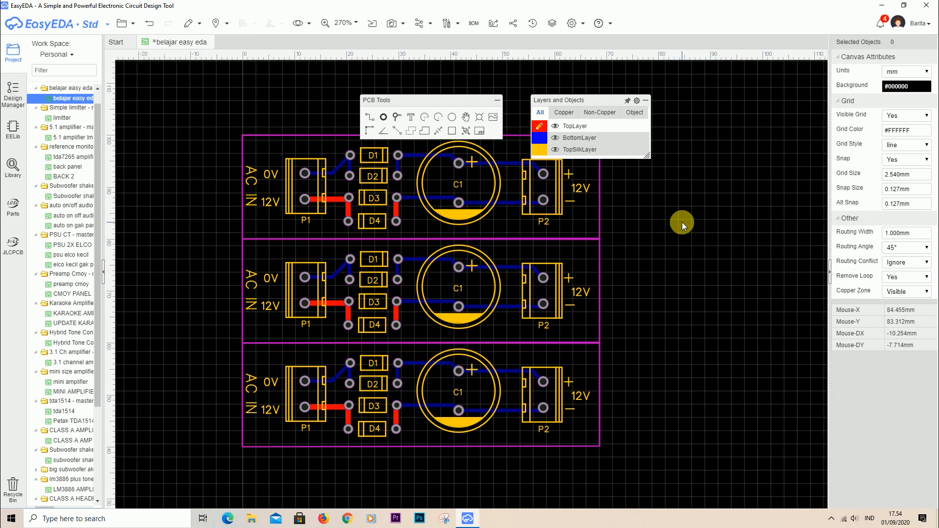
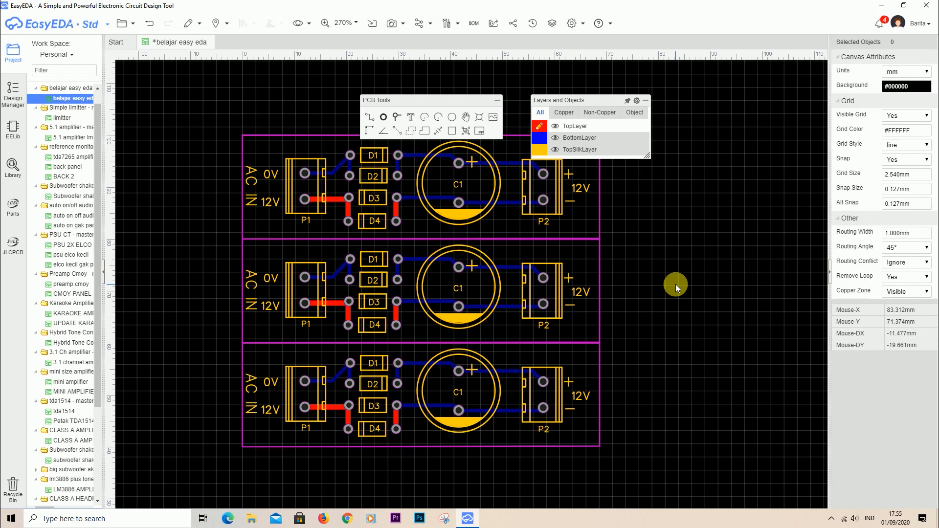
Undo the pastes of the two lower board copies
{"action": "key", "text": "ctrl+z"}
{"action": "key", "text": "ctrl+z"}
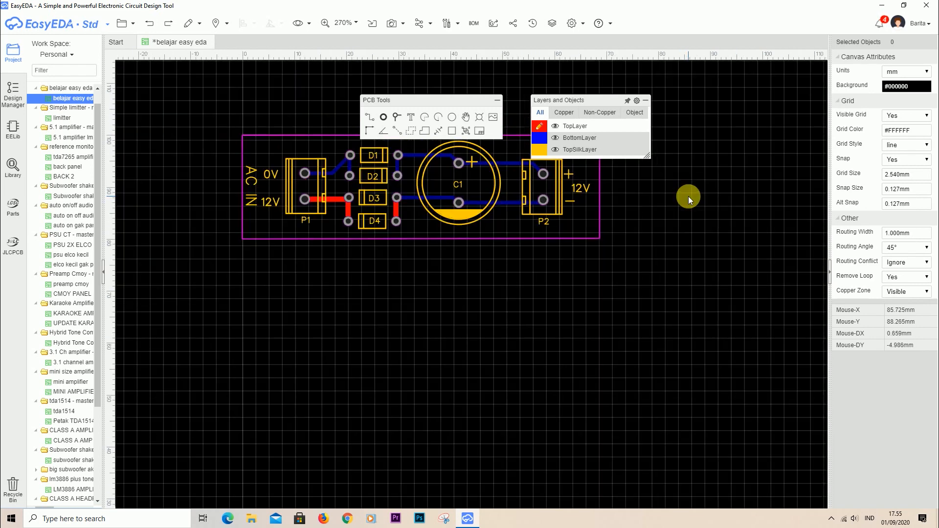
{"action": "scroll", "coordinate": [674, 145], "scroll_direction": "up", "scroll_amount": 2}
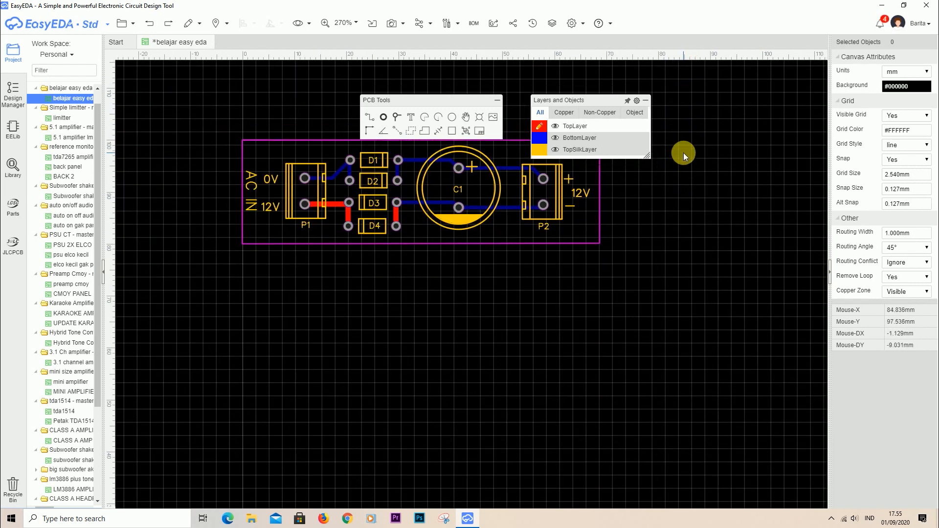
Draw a rectangular top-layer copper area on net GND around the board outline, about 74.6 by 22.9 mm
{"action": "left_click", "coordinate": [412, 132]}
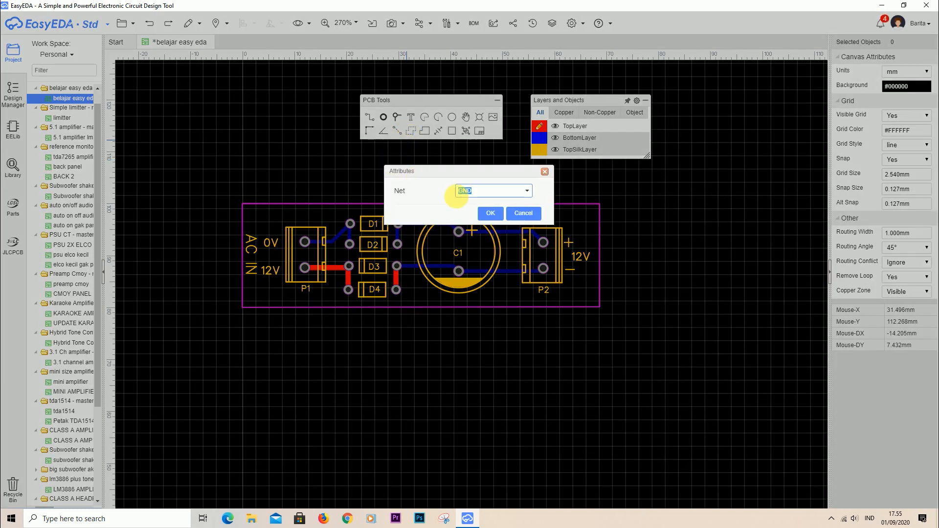
{"action": "left_click", "coordinate": [486, 210]}
{"action": "scroll", "coordinate": [234, 195], "scroll_direction": "up", "scroll_amount": 5}
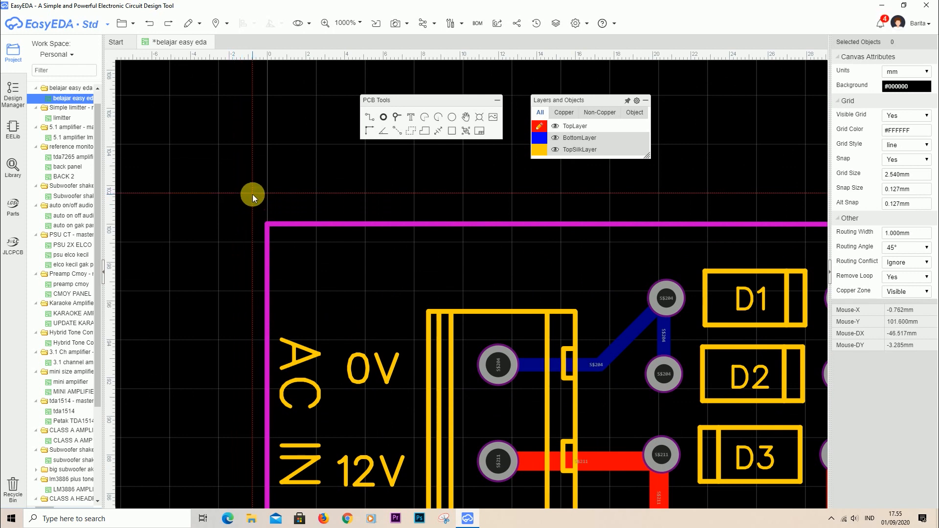
{"action": "scroll", "coordinate": [253, 202], "scroll_direction": "down", "scroll_amount": 4}
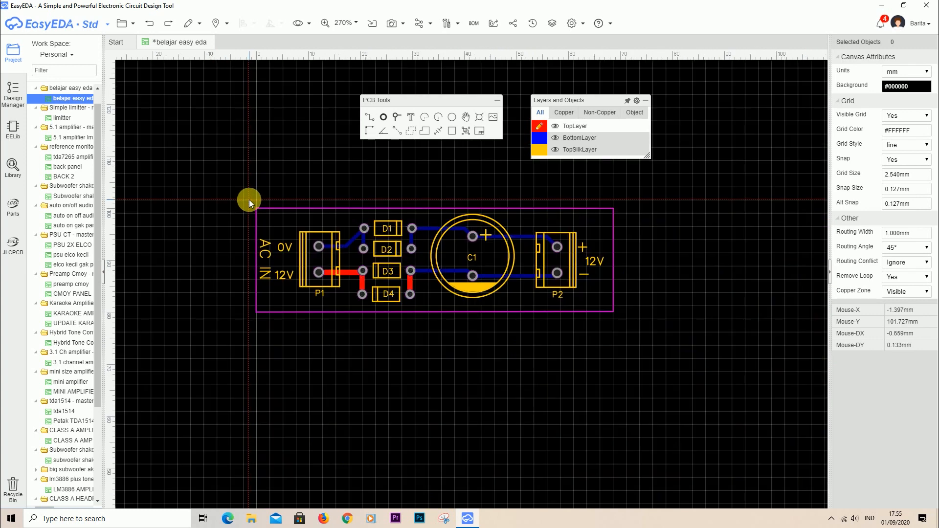
{"action": "mouse_move", "coordinate": [618, 148]}
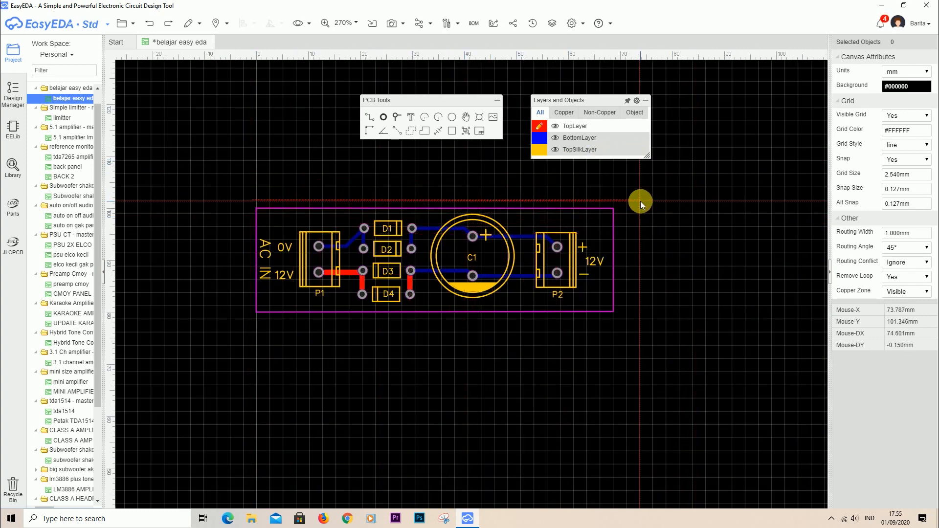
{"action": "left_click", "coordinate": [640, 201]}
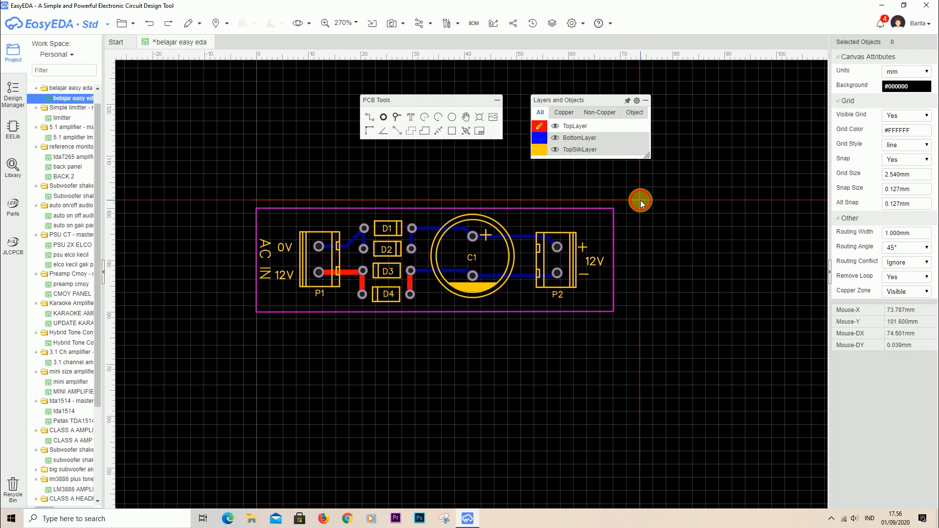
{"action": "left_click", "coordinate": [640, 320]}
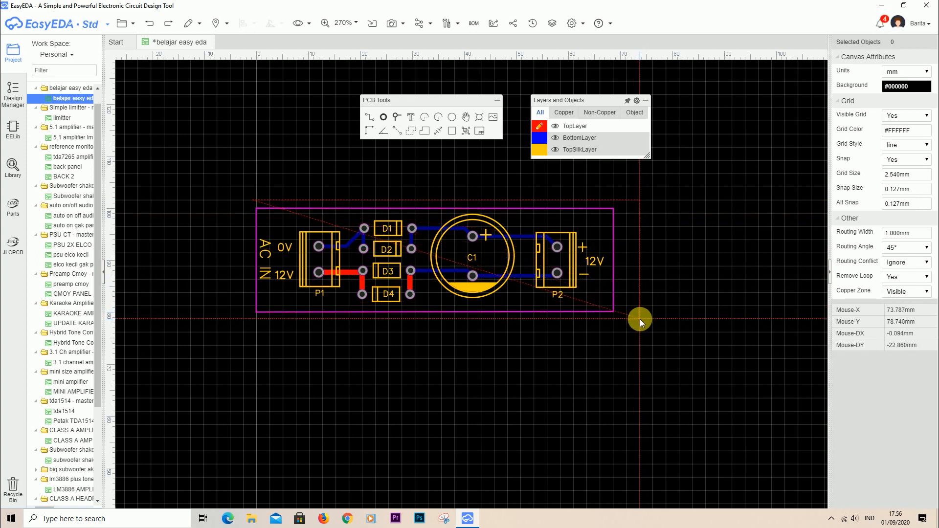
{"action": "left_click", "coordinate": [254, 318]}
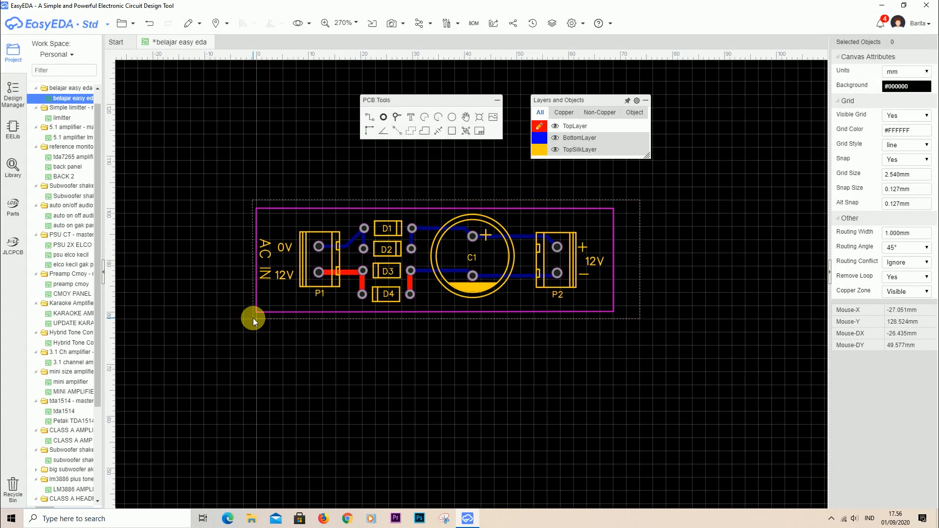
Set Keep Island to Yes for the top-layer copper area
{"action": "left_click", "coordinate": [640, 267]}
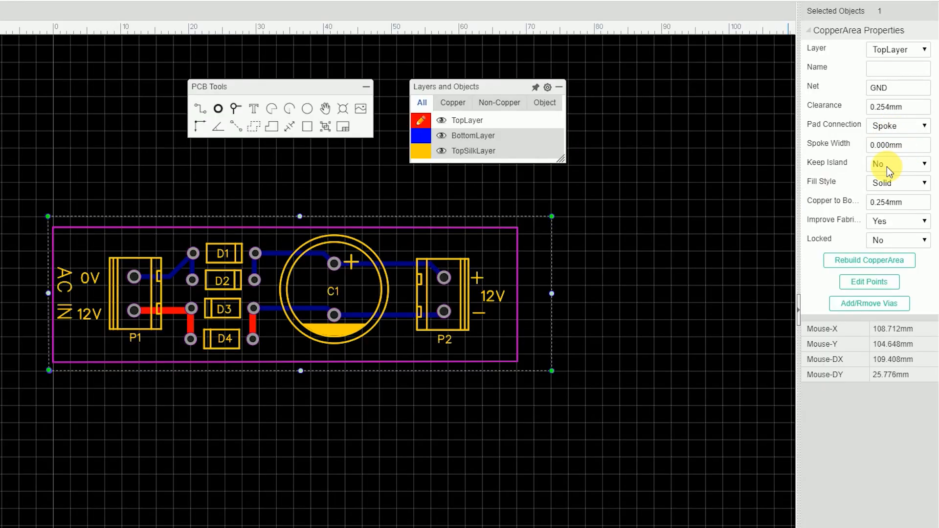
{"action": "left_click", "coordinate": [888, 167]}
{"action": "left_click", "coordinate": [882, 174]}
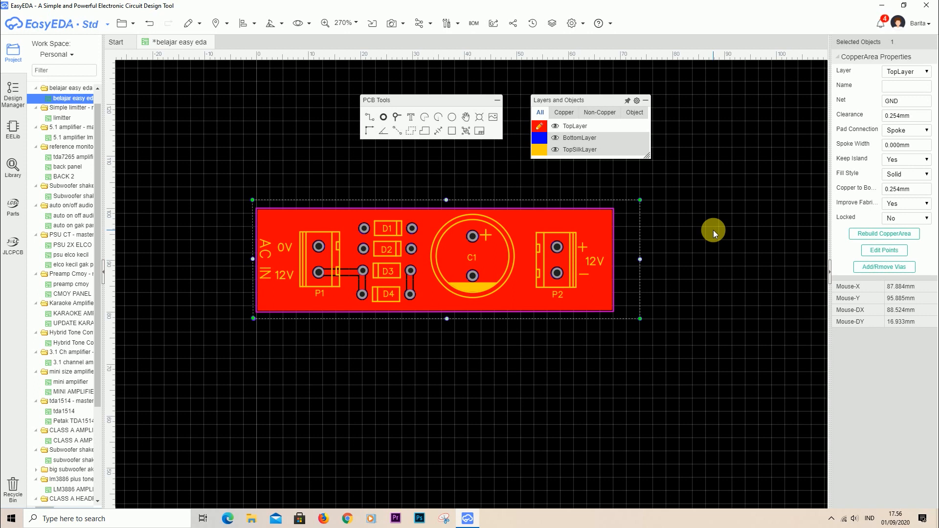
Set the top-layer copper area's clearance to 0.5 mm and check the gap around C1's pads
{"action": "left_click", "coordinate": [903, 116]}
{"action": "type", "text": "0"}
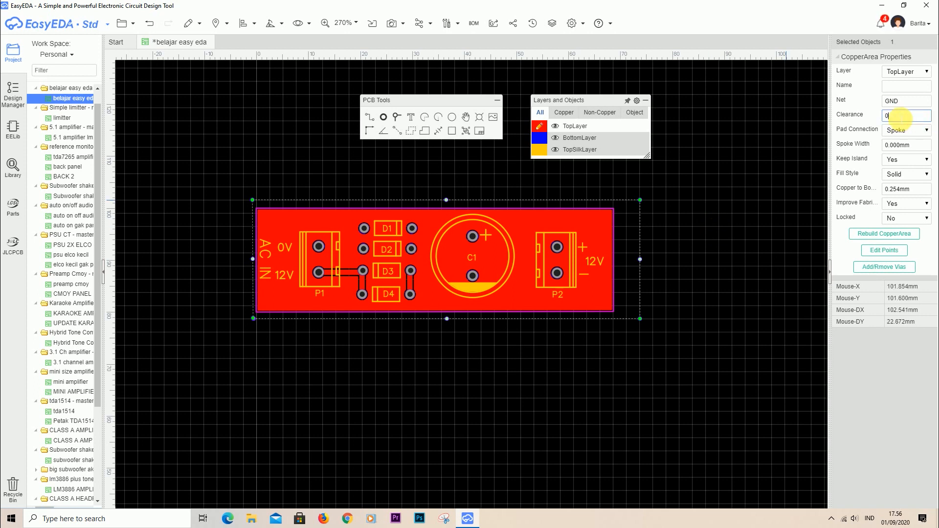
{"action": "type", "text": ".5"}
{"action": "key", "text": "Return"}
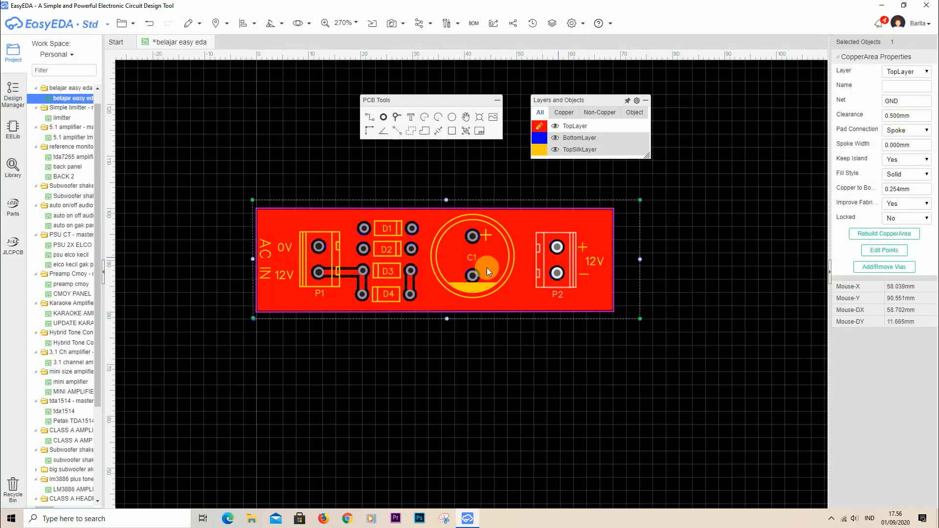
{"action": "scroll", "coordinate": [470, 276], "scroll_direction": "up", "scroll_amount": 5}
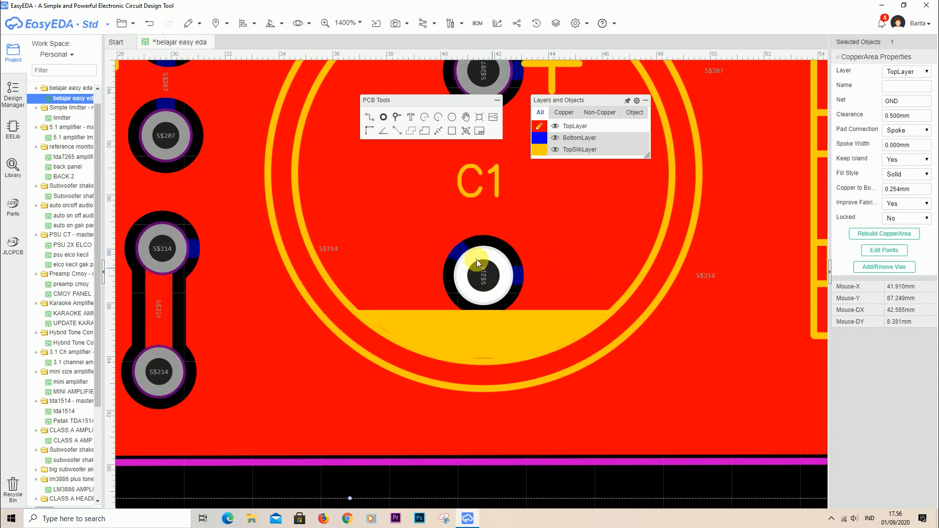
{"action": "scroll", "coordinate": [475, 296], "scroll_direction": "down", "scroll_amount": 3}
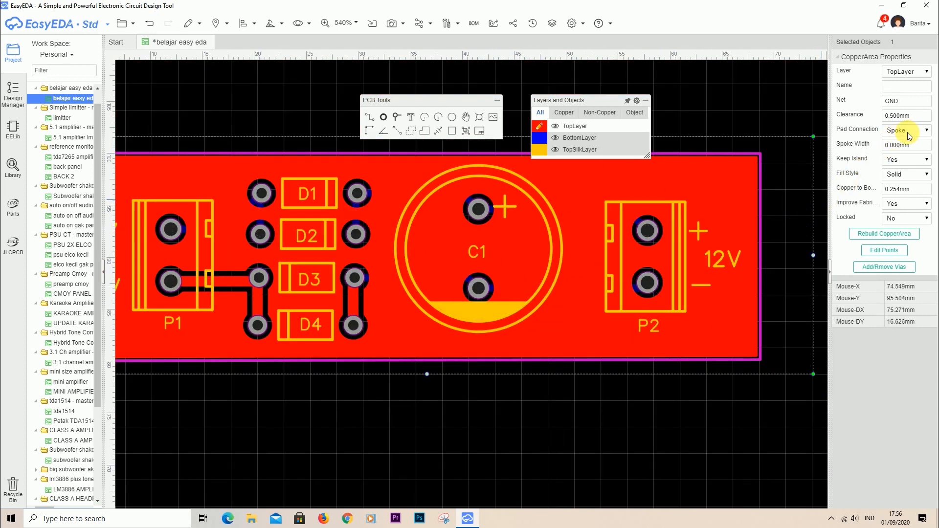
Set the top-layer copper area's clearance to 0.3 mm and deselect the area
{"action": "double_click", "coordinate": [902, 116]}
{"action": "type", "text": "0"}
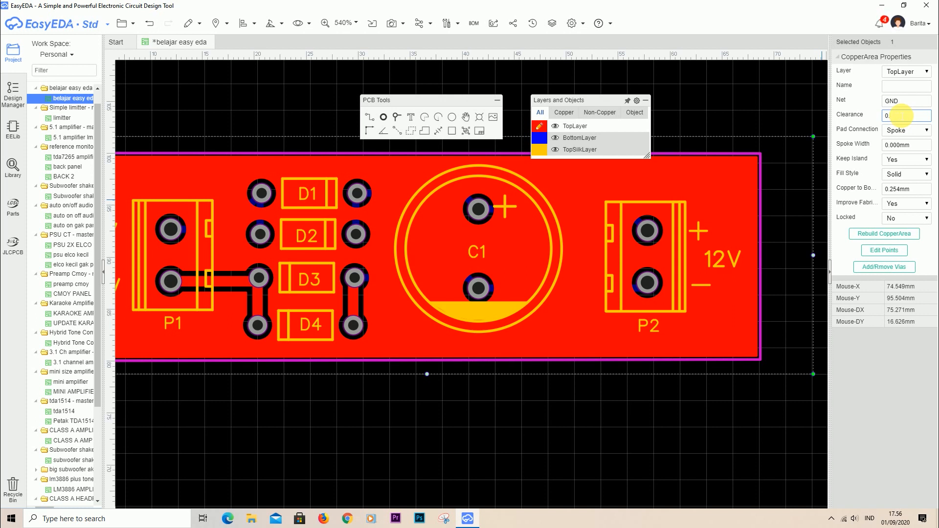
{"action": "type", "text": ".3"}
{"action": "key", "text": "Return"}
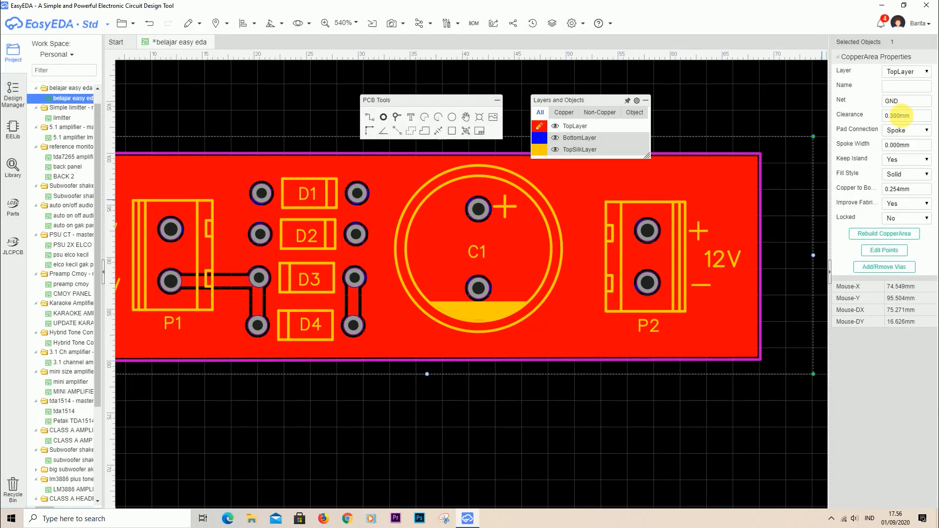
{"action": "left_click", "coordinate": [791, 111]}
{"action": "scroll", "coordinate": [744, 171], "scroll_direction": "down", "scroll_amount": 3}
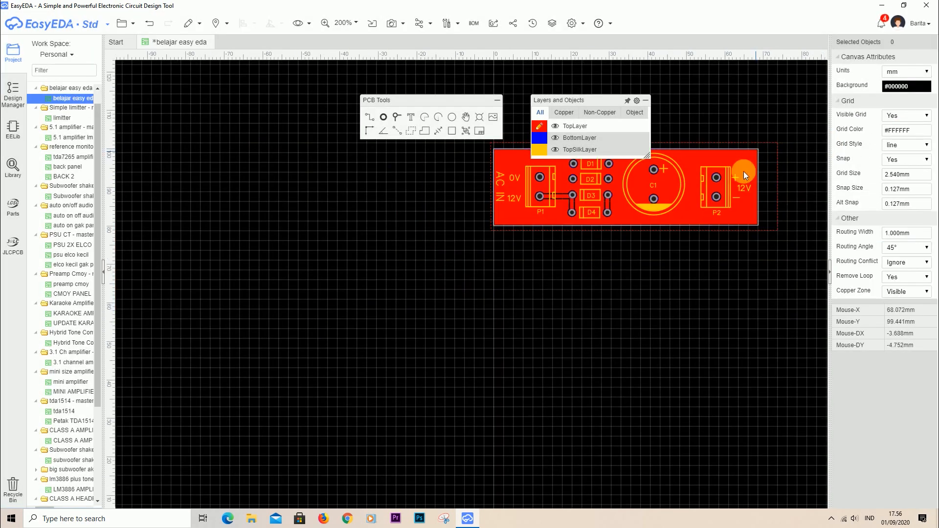
{"action": "scroll", "coordinate": [758, 119], "scroll_direction": "up", "scroll_amount": 2}
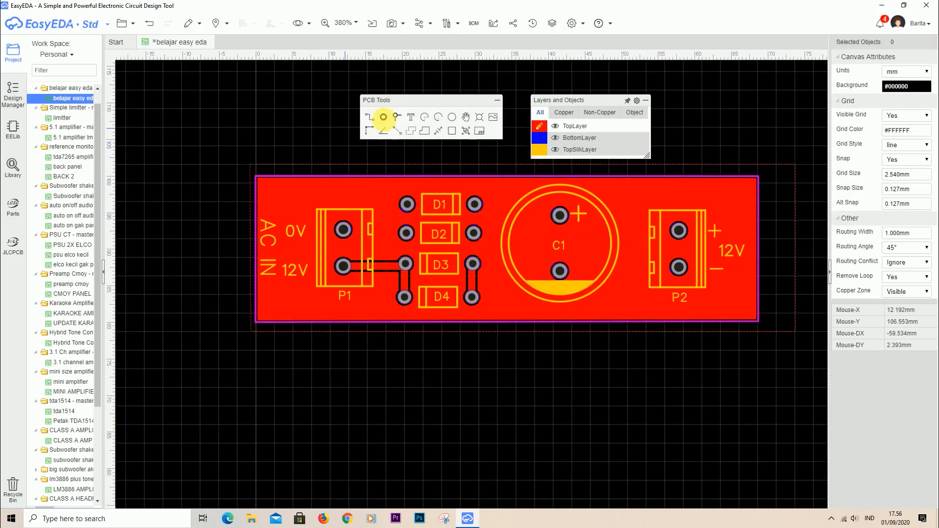
Draw a rectangular bottom-layer copper area on net GND around the board outline, about 76.5 by 24.8 mm
{"action": "mouse_move", "coordinate": [541, 135]}
{"action": "left_click", "coordinate": [540, 138]}
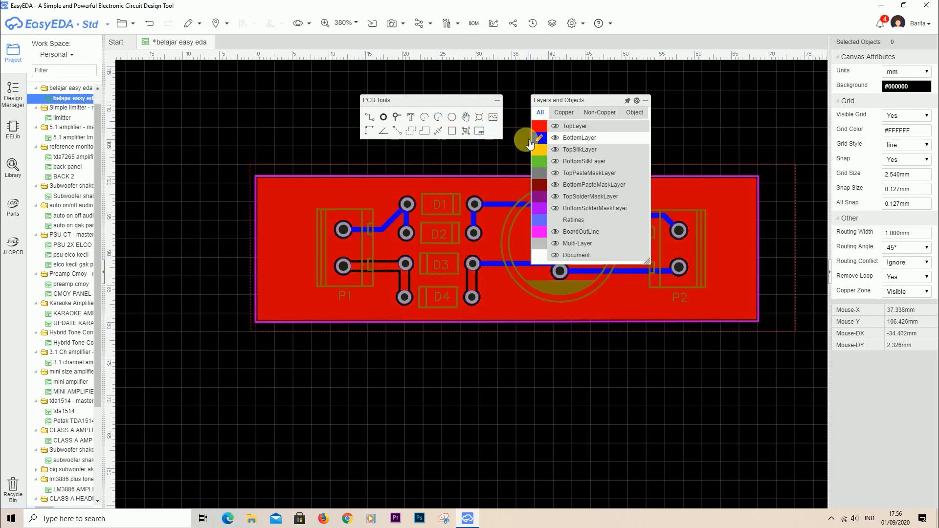
{"action": "left_click", "coordinate": [411, 130]}
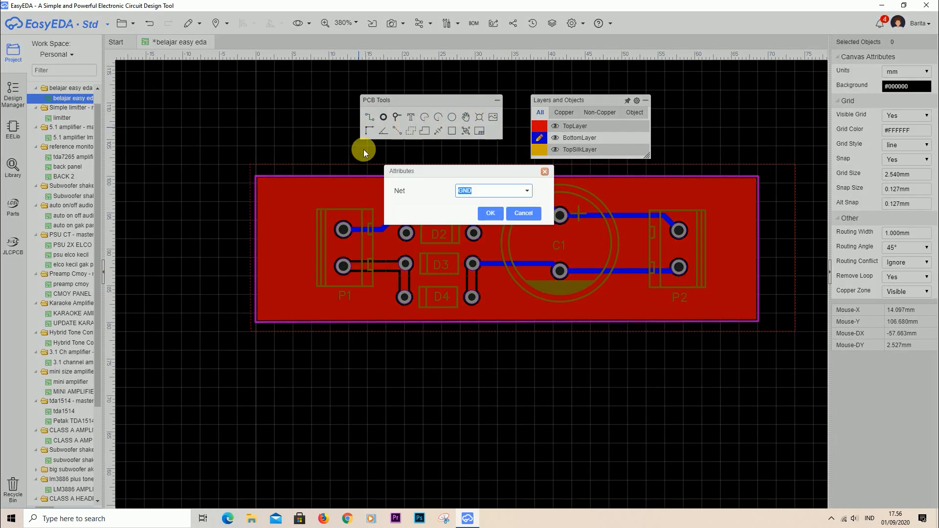
{"action": "left_click", "coordinate": [491, 213]}
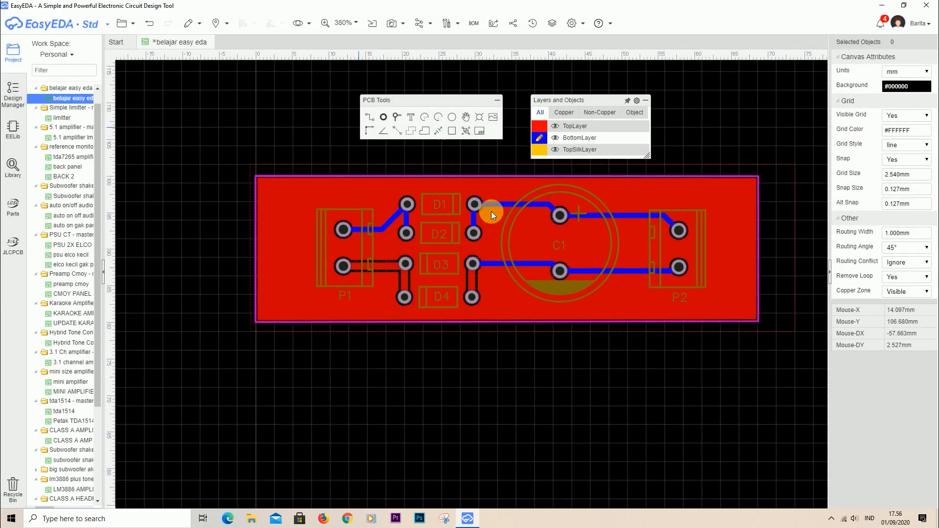
{"action": "left_click", "coordinate": [242, 156]}
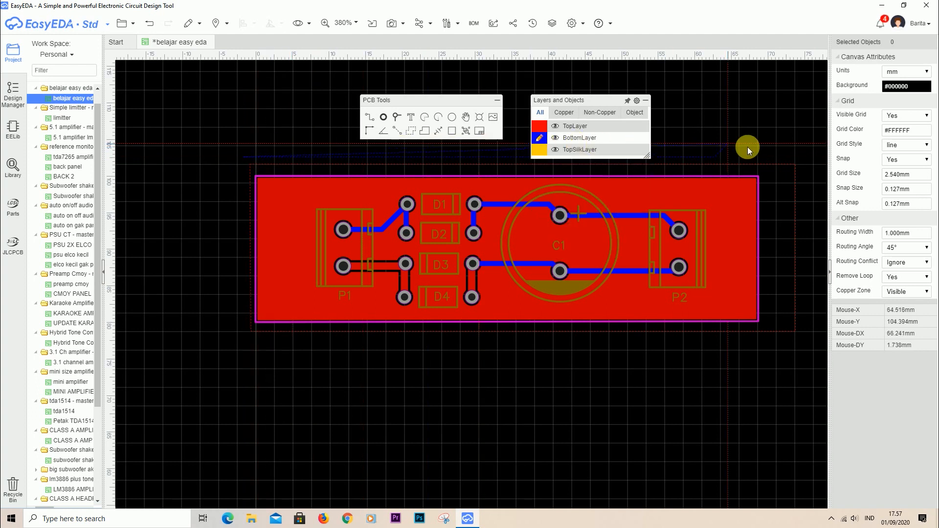
{"action": "left_click", "coordinate": [803, 158]}
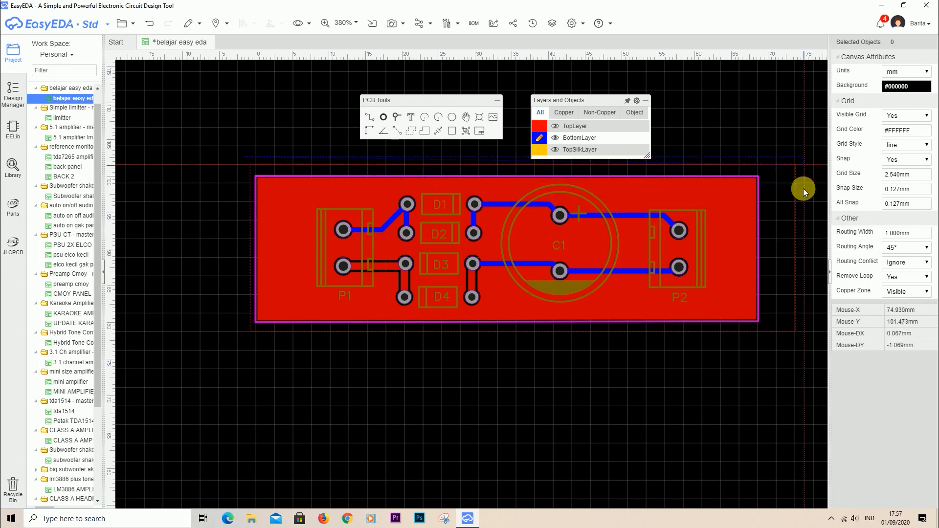
{"action": "left_click", "coordinate": [803, 340]}
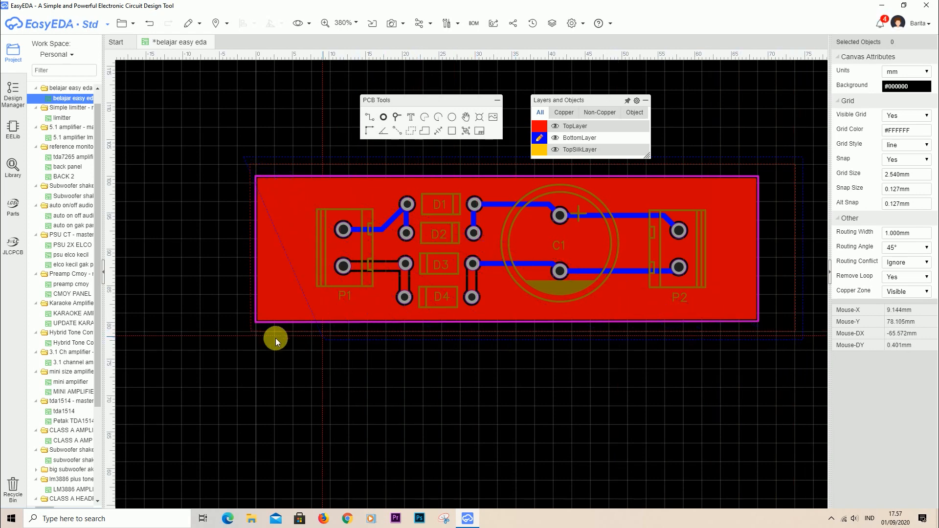
{"action": "left_click", "coordinate": [244, 340]}
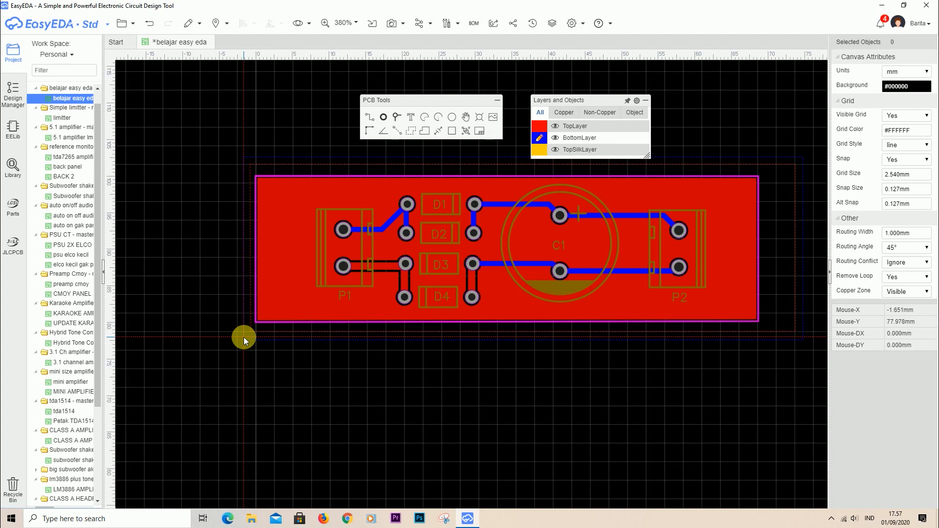
{"action": "right_click", "coordinate": [244, 338]}
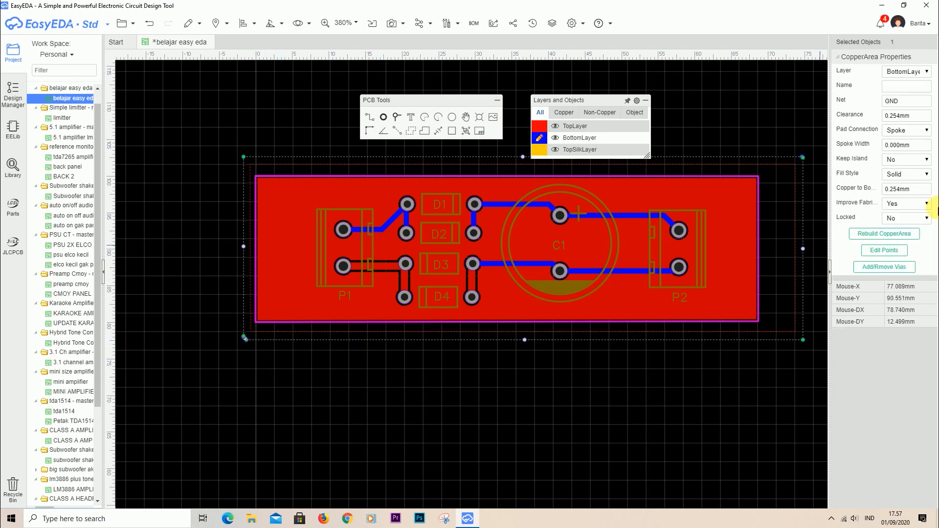
Set the bottom-layer copper area's clearance to 0.3 mm and Keep Island to Yes, and deselect the area
{"action": "left_click", "coordinate": [906, 118]}
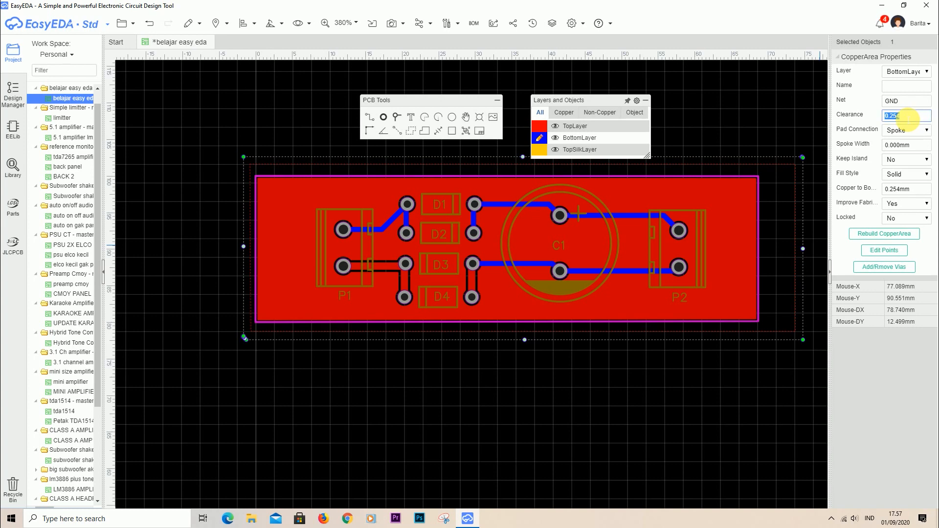
{"action": "type", "text": "0.3"}
{"action": "key", "text": "Return"}
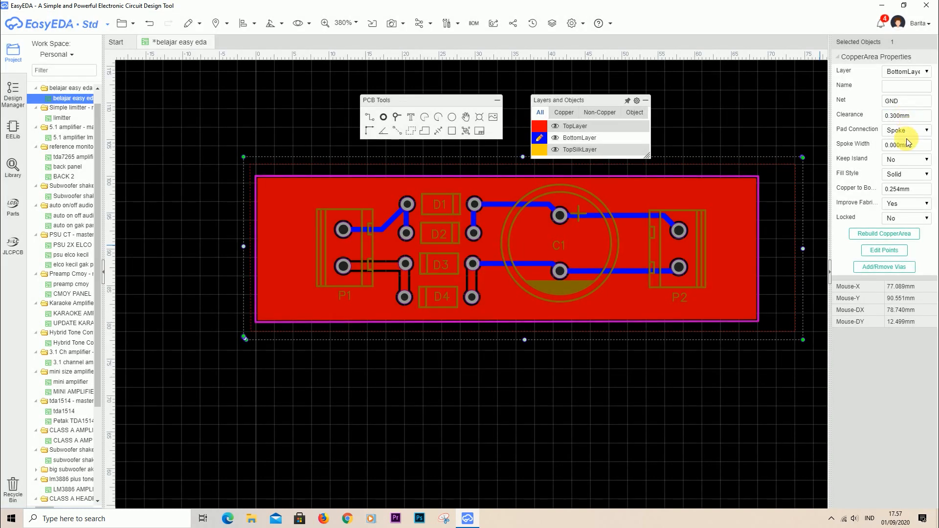
{"action": "left_click", "coordinate": [906, 160]}
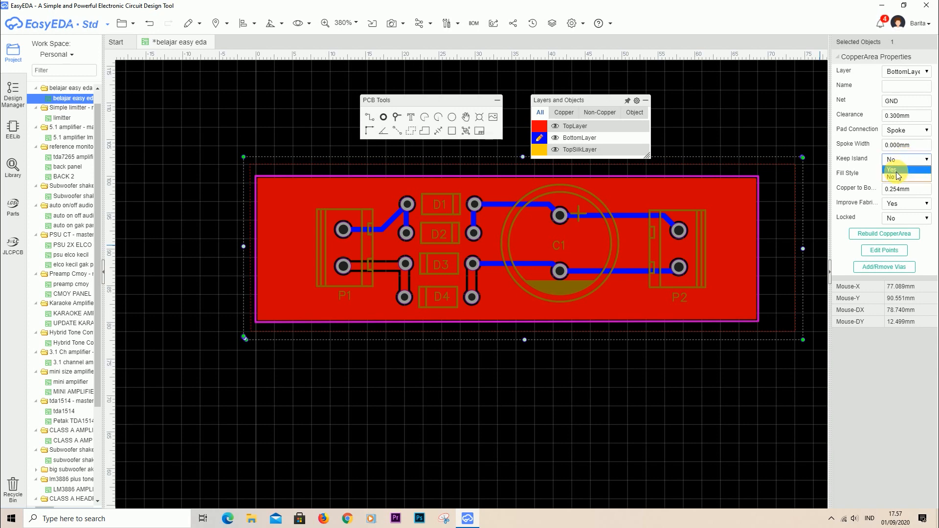
{"action": "left_click", "coordinate": [900, 170]}
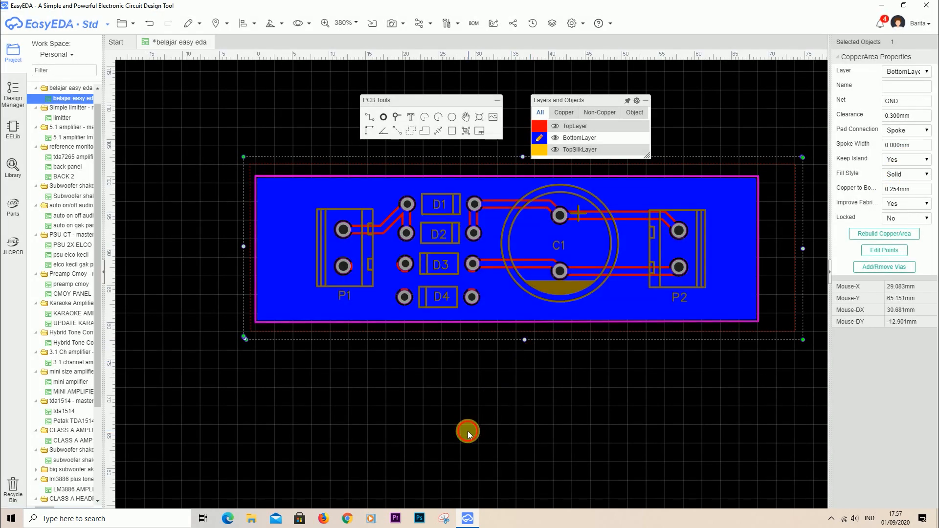
{"action": "left_click", "coordinate": [468, 432]}
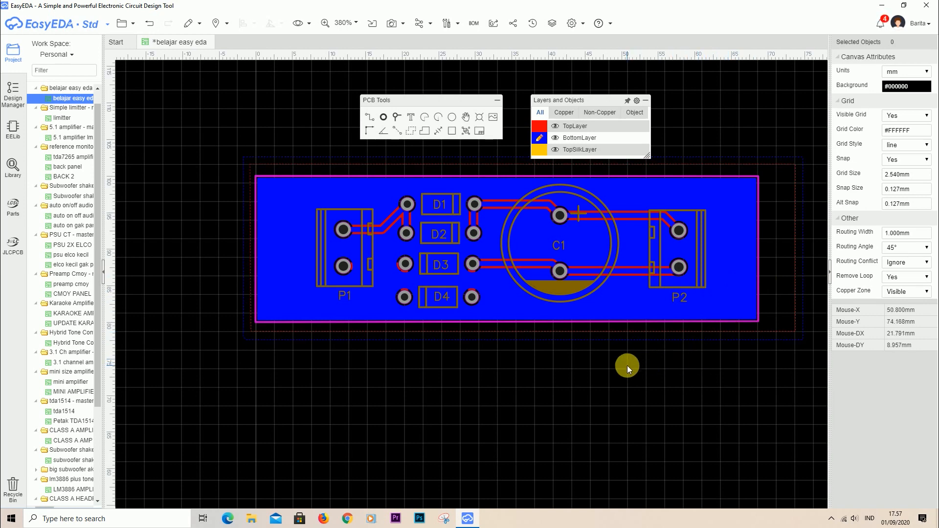
{"action": "left_click", "coordinate": [539, 125]}
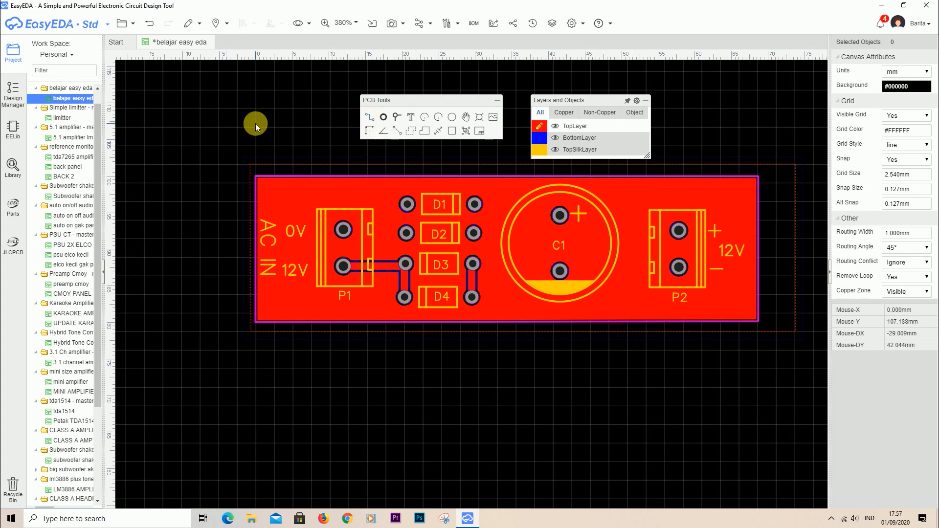
{"action": "key", "text": "w"}
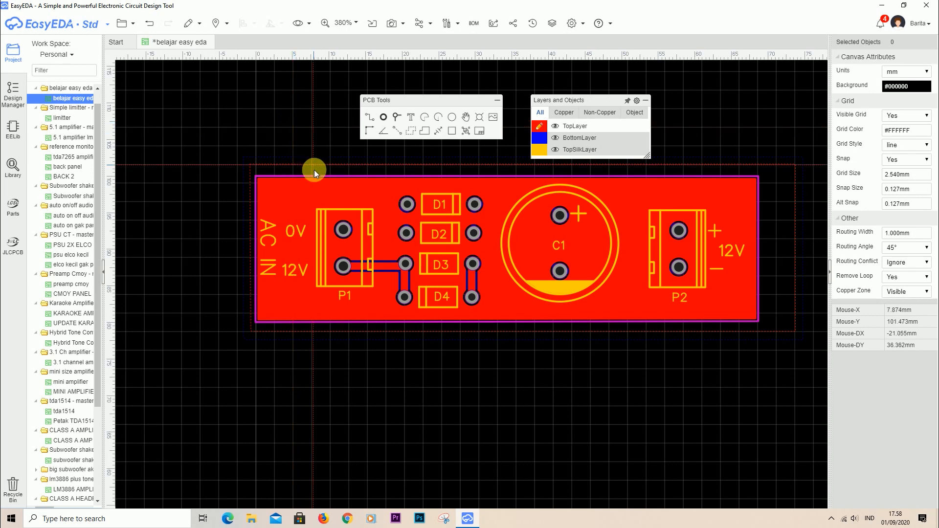
{"action": "left_click", "coordinate": [349, 229]}
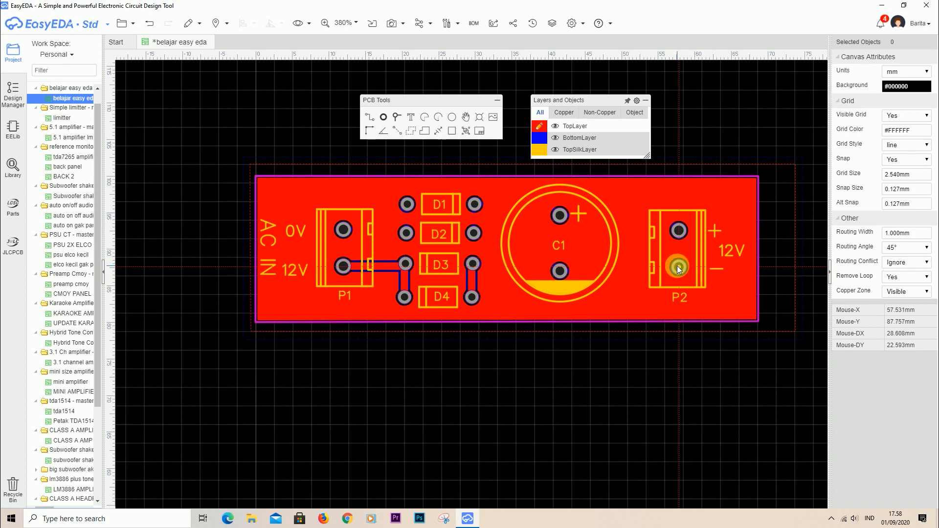
{"action": "left_click", "coordinate": [662, 267]}
{"action": "right_click", "coordinate": [648, 386]}
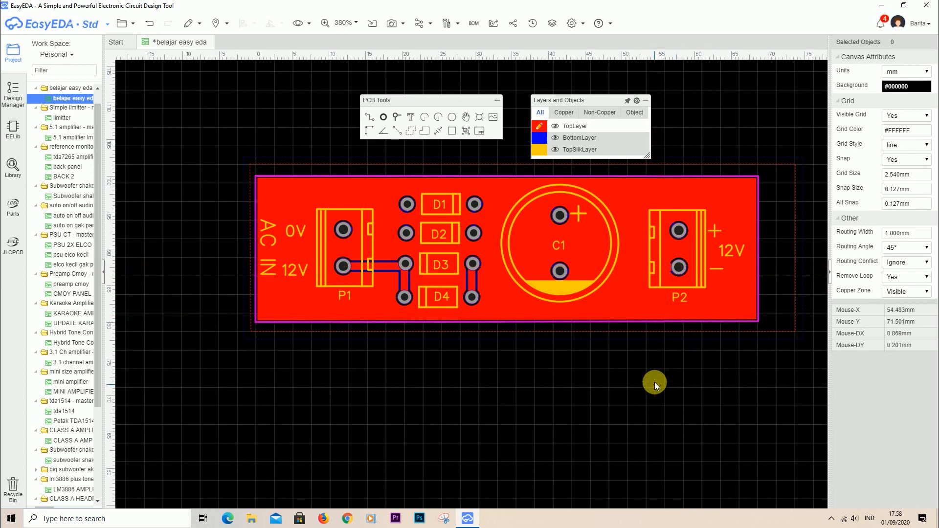
Examine the copper gap around P2's pads and compare the copper fills on the bottom and top layers
{"action": "scroll", "coordinate": [718, 288], "scroll_direction": "up", "scroll_amount": 5}
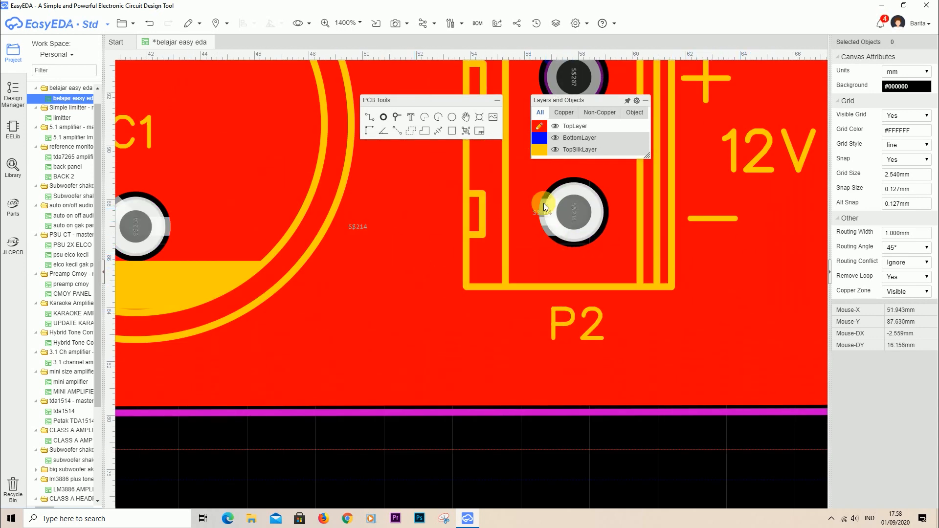
{"action": "scroll", "coordinate": [569, 256], "scroll_direction": "down", "scroll_amount": 2}
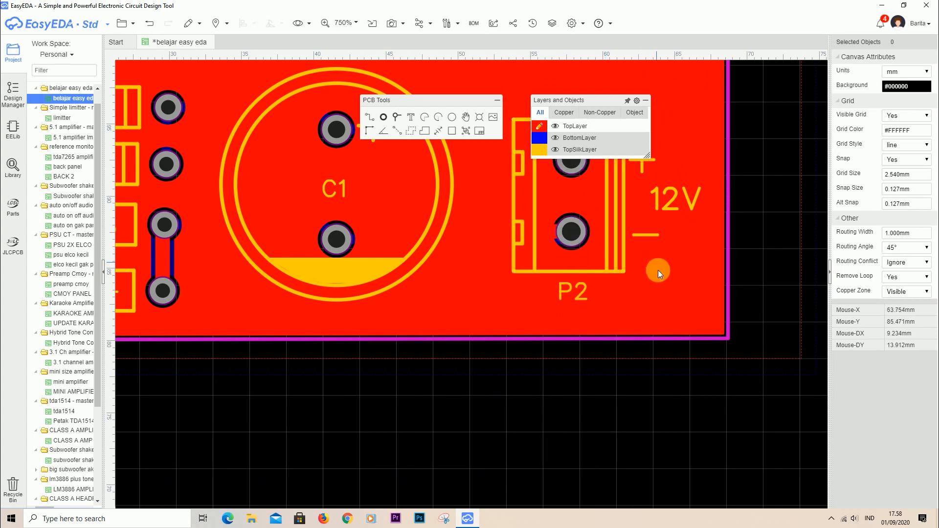
{"action": "scroll", "coordinate": [658, 262], "scroll_direction": "down", "scroll_amount": 2}
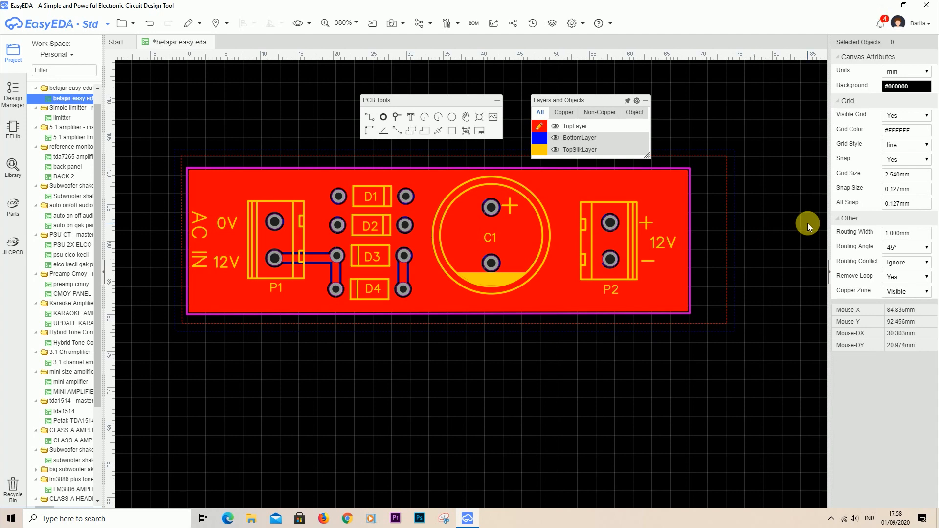
{"action": "key", "text": "b"}
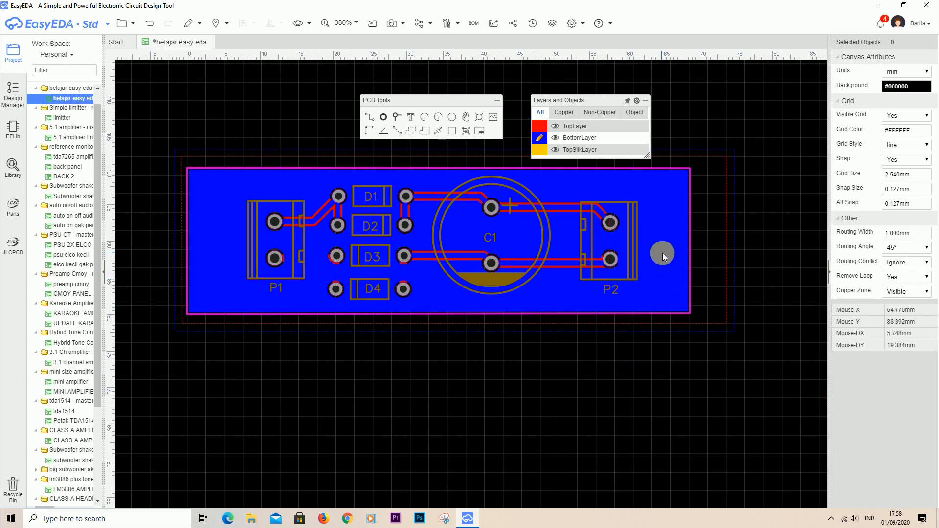
{"action": "mouse_move", "coordinate": [544, 127]}
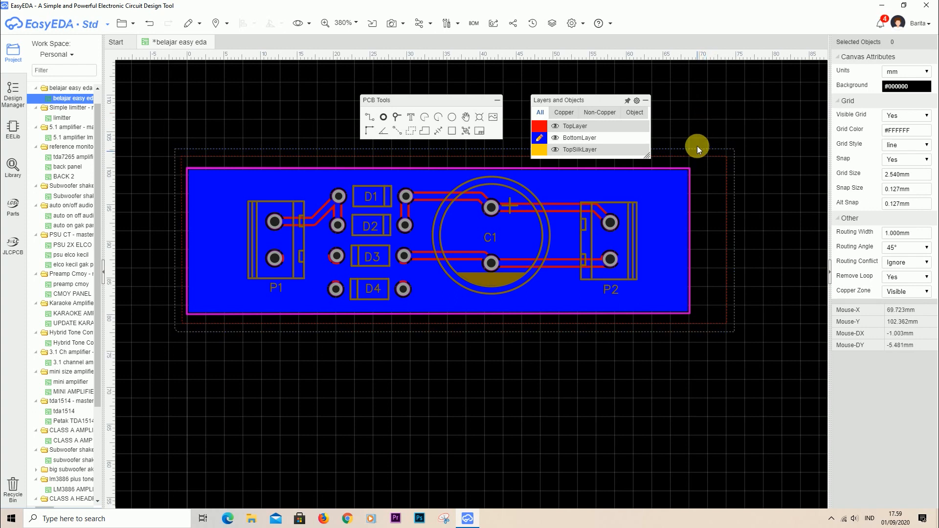
{"action": "mouse_move", "coordinate": [592, 140]}
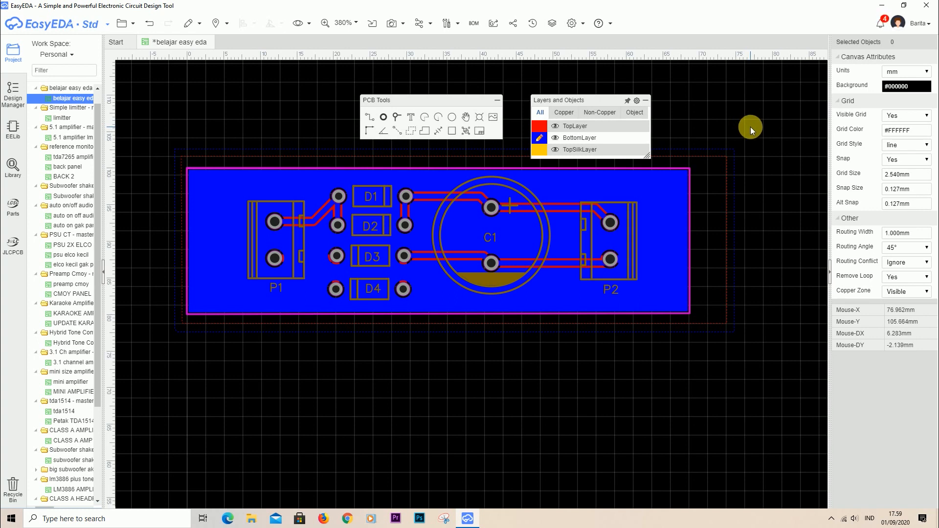
{"action": "left_click", "coordinate": [539, 126]}
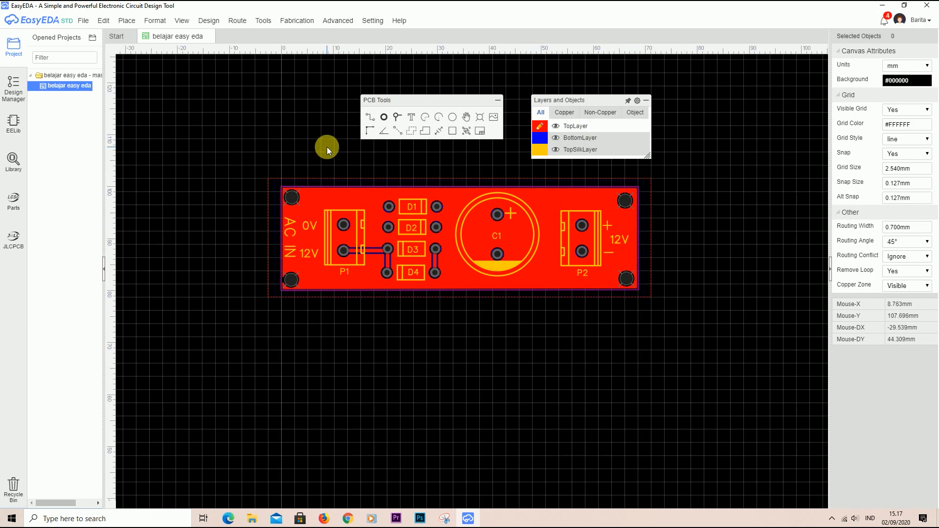
Start generating the PCB fabrication file (Gerber), skipping both the connection check and the design rule check
{"action": "left_click", "coordinate": [297, 21]}
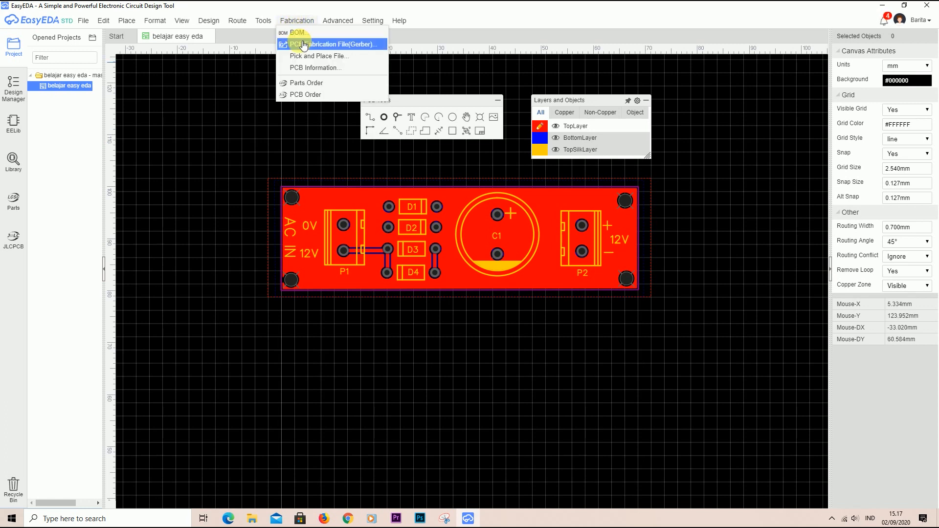
{"action": "mouse_move", "coordinate": [84, 20]}
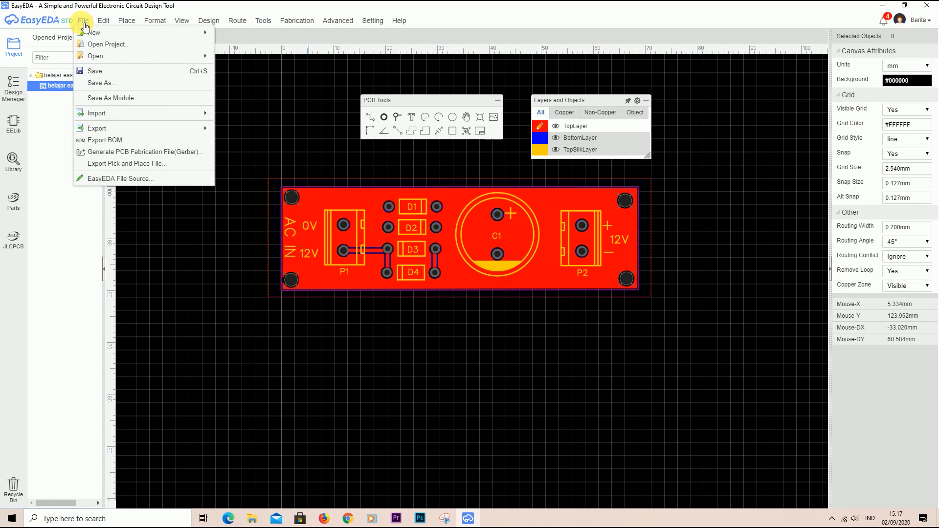
{"action": "left_click", "coordinate": [142, 153]}
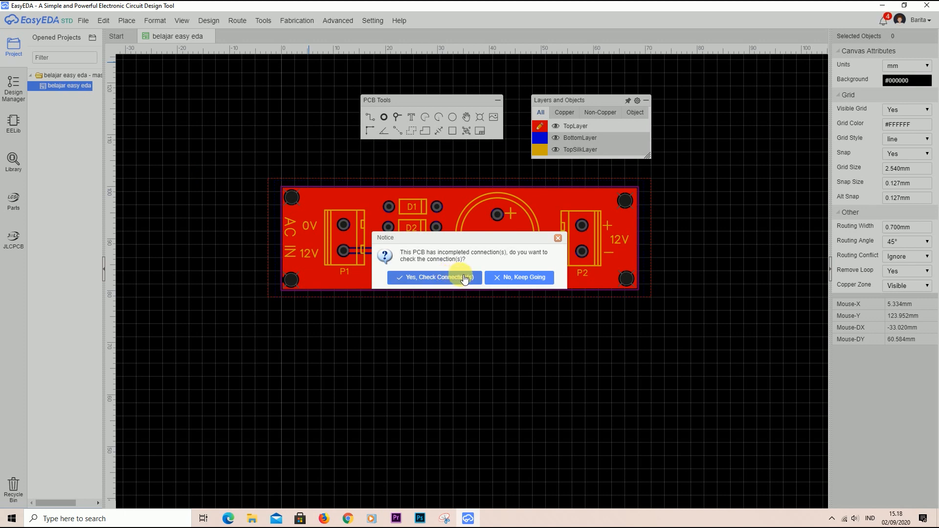
{"action": "left_click", "coordinate": [526, 280]}
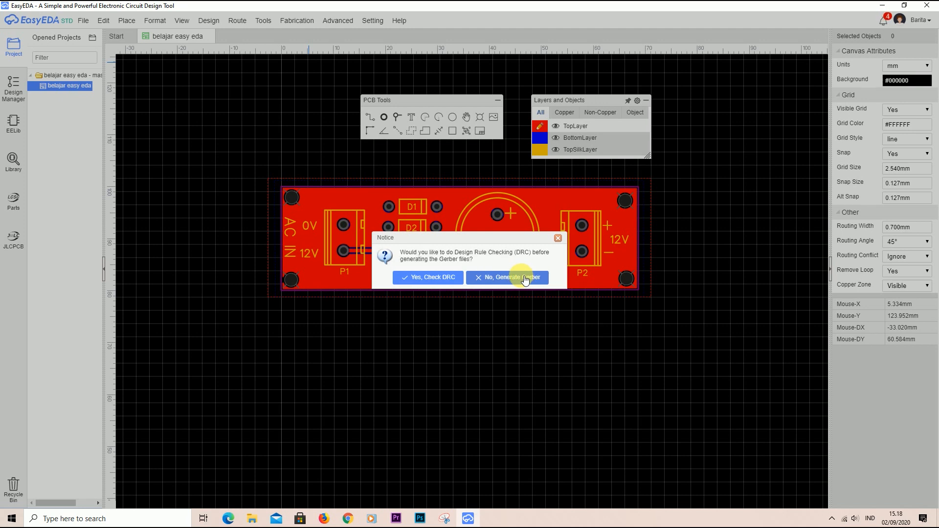
{"action": "left_click", "coordinate": [525, 279]}
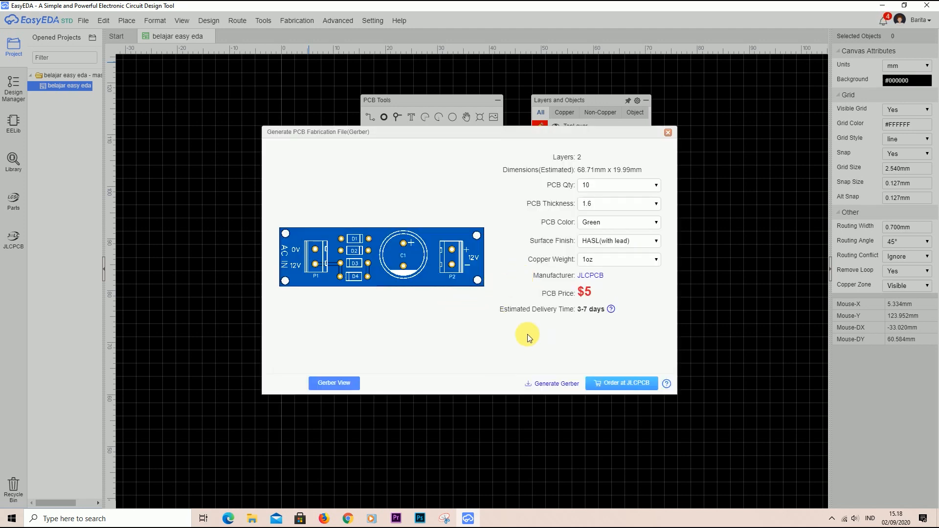
Generate the Gerber archive, save it under its suggested name in the Music folder and select it in File Explorer
{"action": "left_click", "coordinate": [556, 384]}
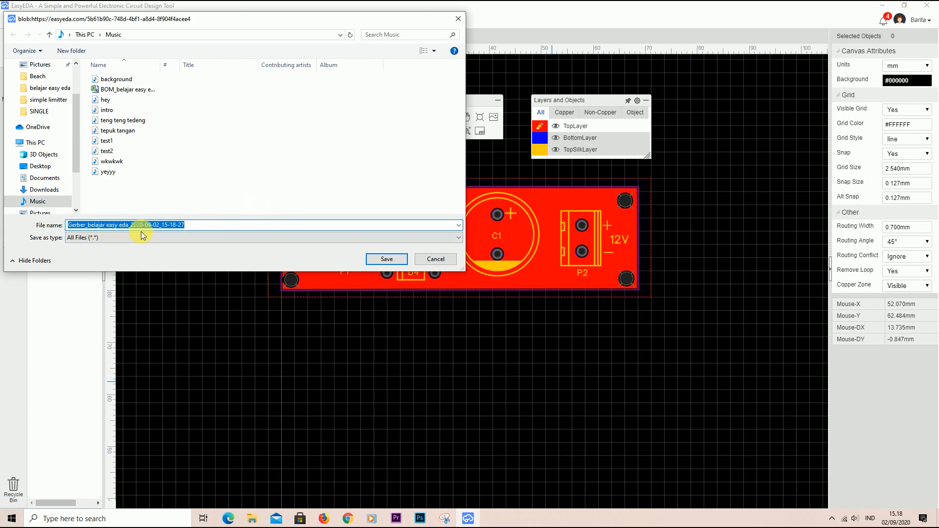
{"action": "left_click", "coordinate": [391, 257]}
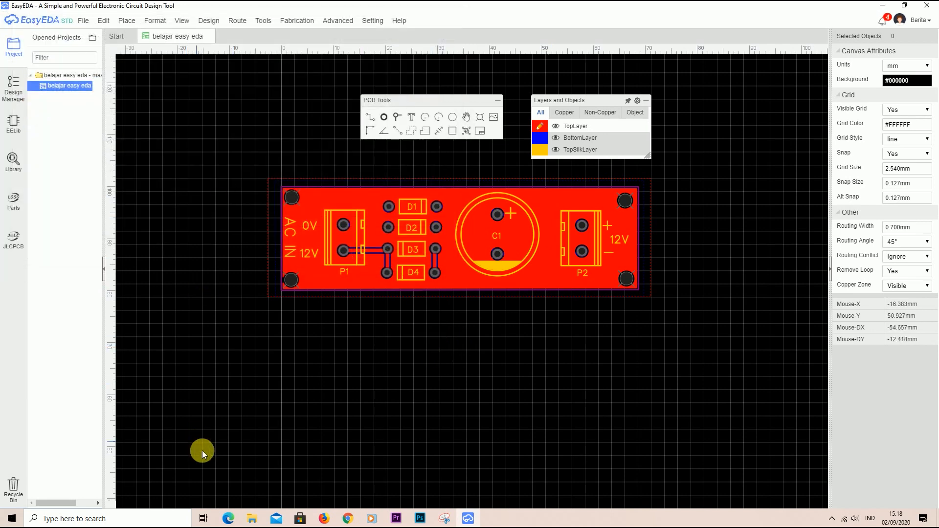
{"action": "left_click", "coordinate": [252, 518]}
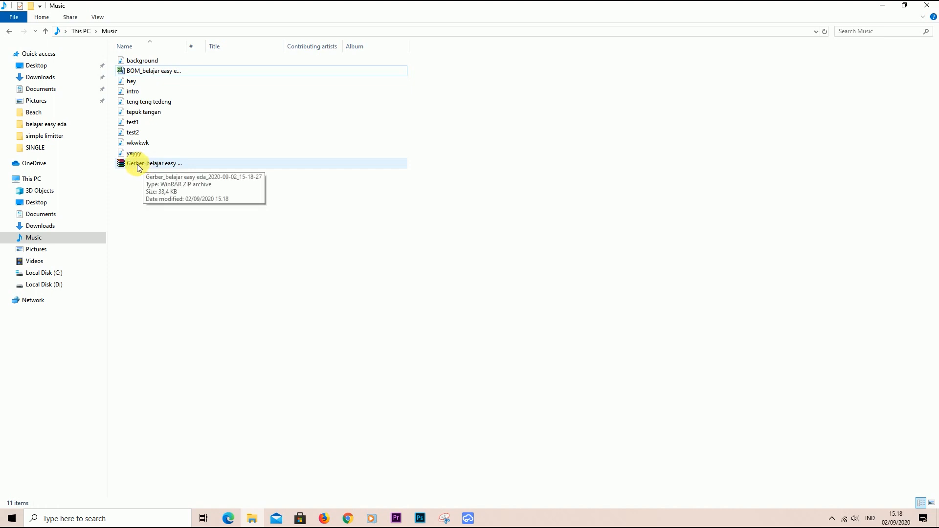
{"action": "left_click", "coordinate": [142, 166]}
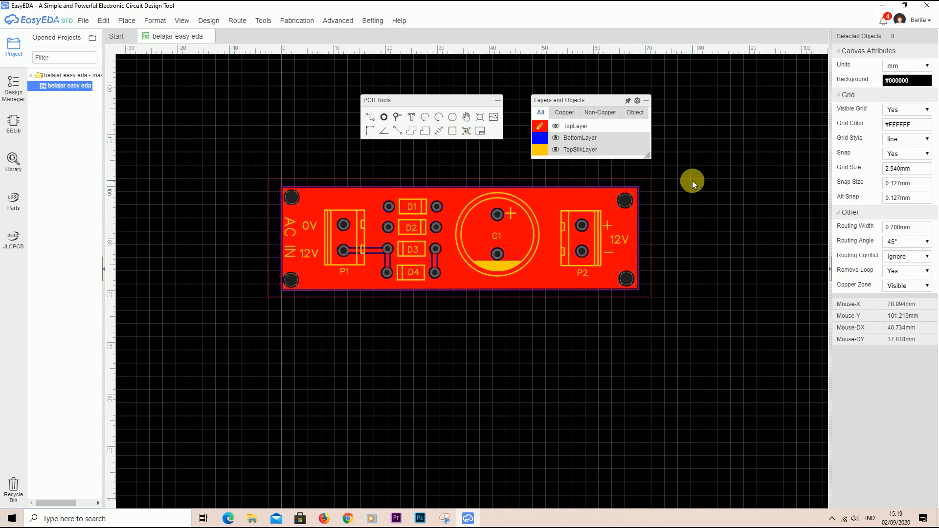
Delete the GND copper areas from the top layer and the bottom layer
{"action": "left_click", "coordinate": [651, 263]}
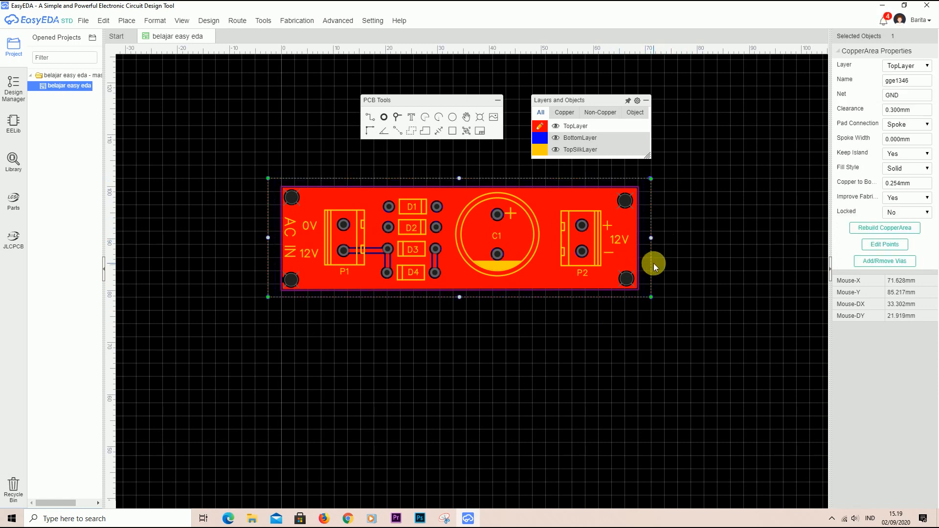
{"action": "key", "text": "Delete"}
{"action": "left_click", "coordinate": [644, 263]}
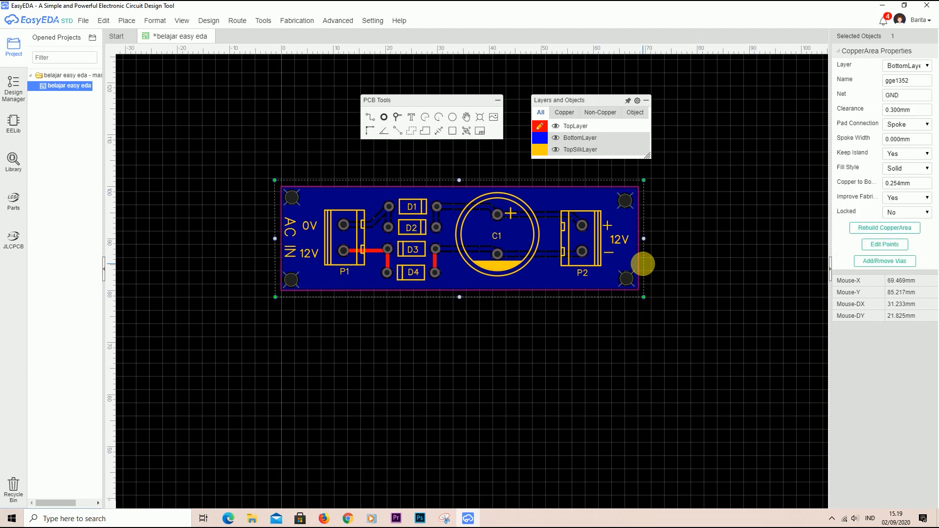
{"action": "key", "text": "Delete"}
Delete the three top-layer tracks linking P1's 12V pad, D3 and D4
{"action": "left_click", "coordinate": [388, 257]}
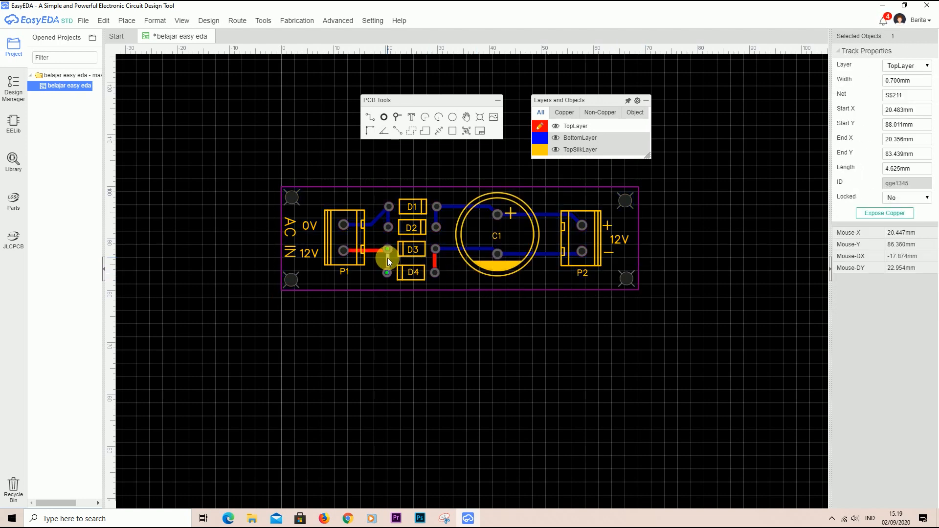
{"action": "key", "text": "Delete"}
{"action": "left_click", "coordinate": [374, 252]}
{"action": "key", "text": "Delete"}
{"action": "left_click", "coordinate": [435, 257]}
{"action": "key", "text": "Delete"}
Route bottom-layer tracks from P1's 12V pad through D3's and D4's left pads, and between the right pads of D4 and D3
{"action": "left_click", "coordinate": [544, 138]}
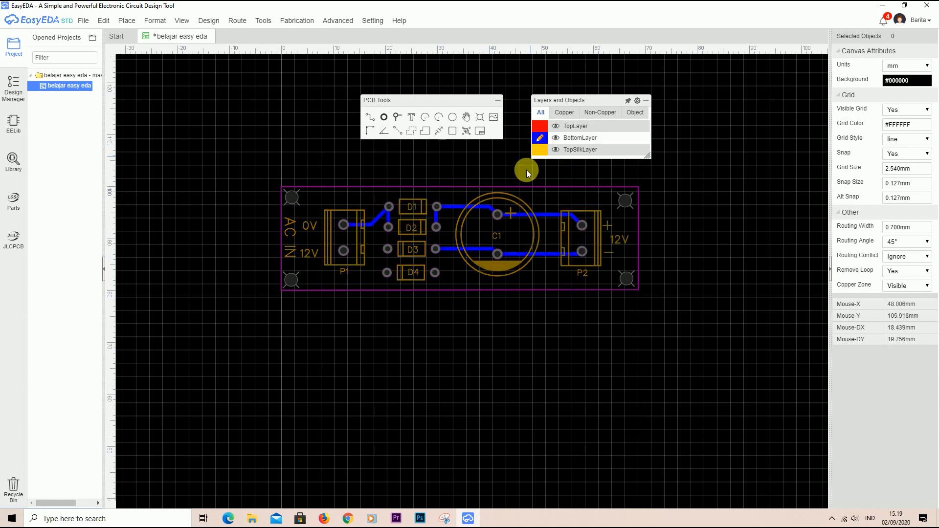
{"action": "key", "text": "w"}
{"action": "left_click", "coordinate": [344, 249]}
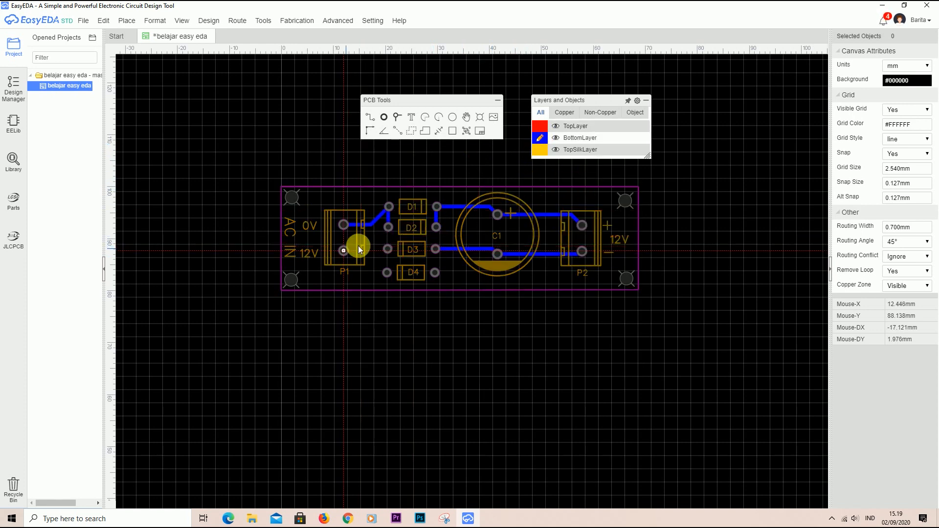
{"action": "left_click", "coordinate": [388, 249]}
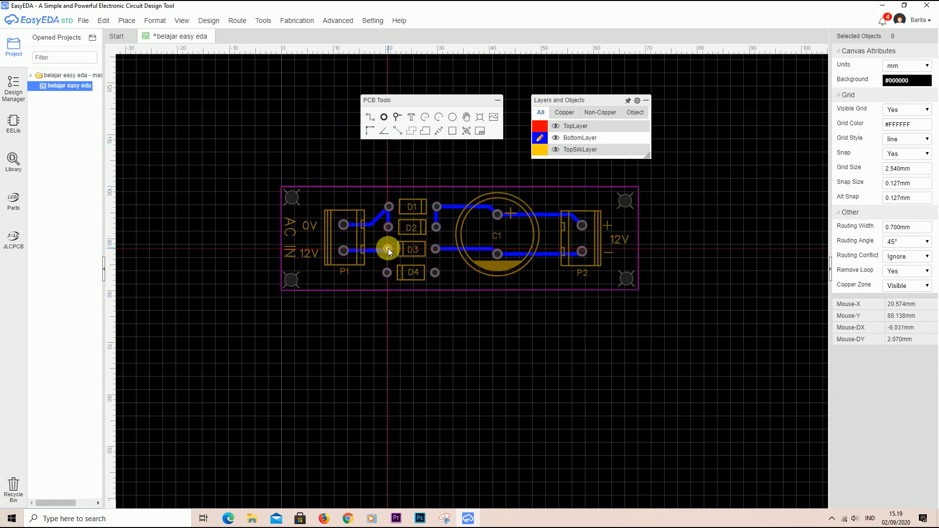
{"action": "left_click", "coordinate": [387, 273]}
{"action": "left_click", "coordinate": [435, 273]}
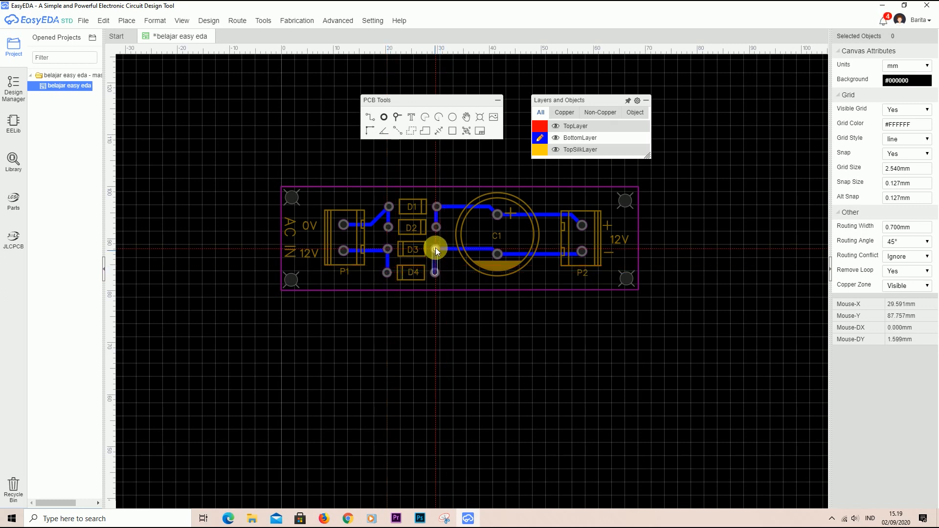
{"action": "left_click", "coordinate": [436, 250]}
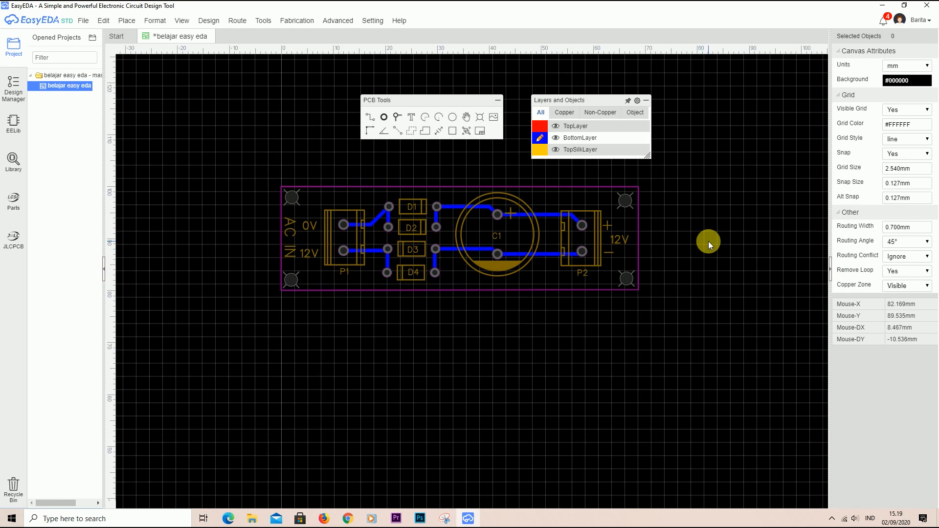
Set up a PDF export with separated layers, mirroring the top layers and leaving the bottom layers unmirrored
{"action": "mouse_move", "coordinate": [538, 127]}
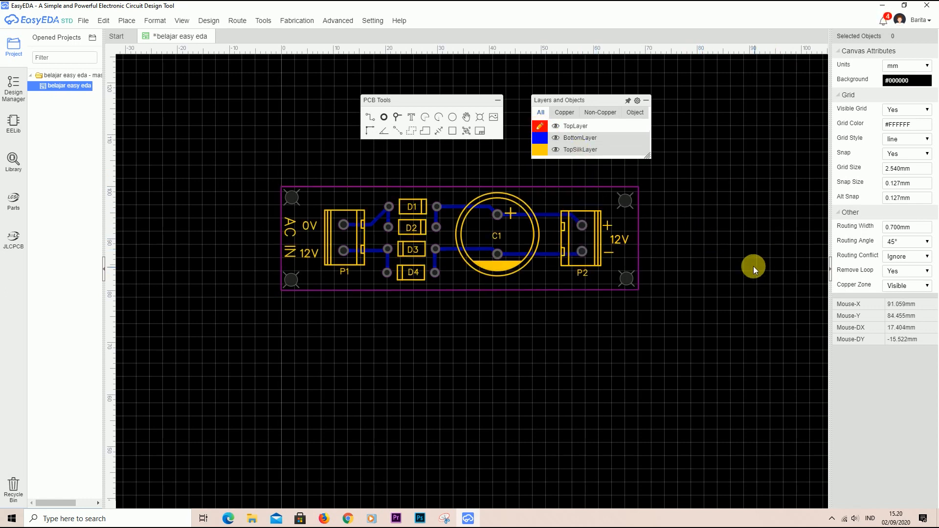
{"action": "mouse_move", "coordinate": [84, 22]}
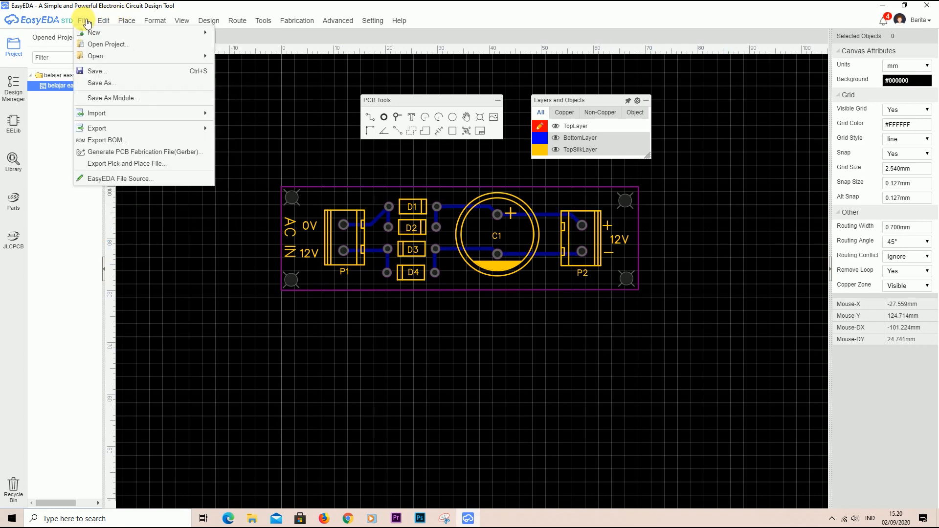
{"action": "mouse_move", "coordinate": [113, 128]}
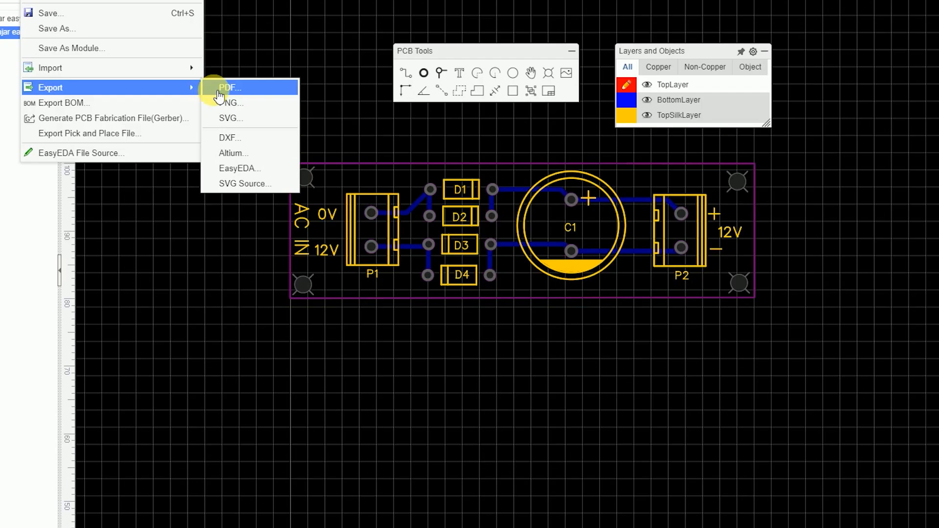
{"action": "left_click", "coordinate": [225, 90]}
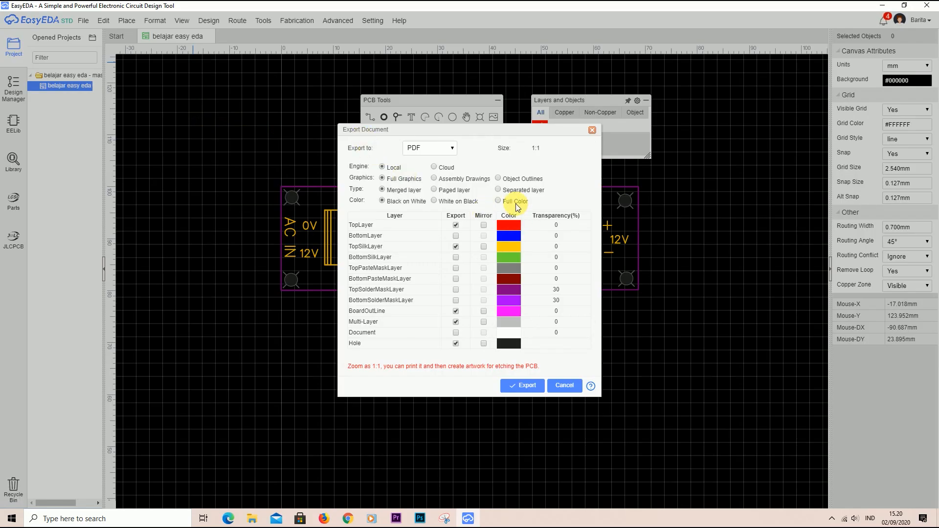
{"action": "left_click", "coordinate": [498, 190]}
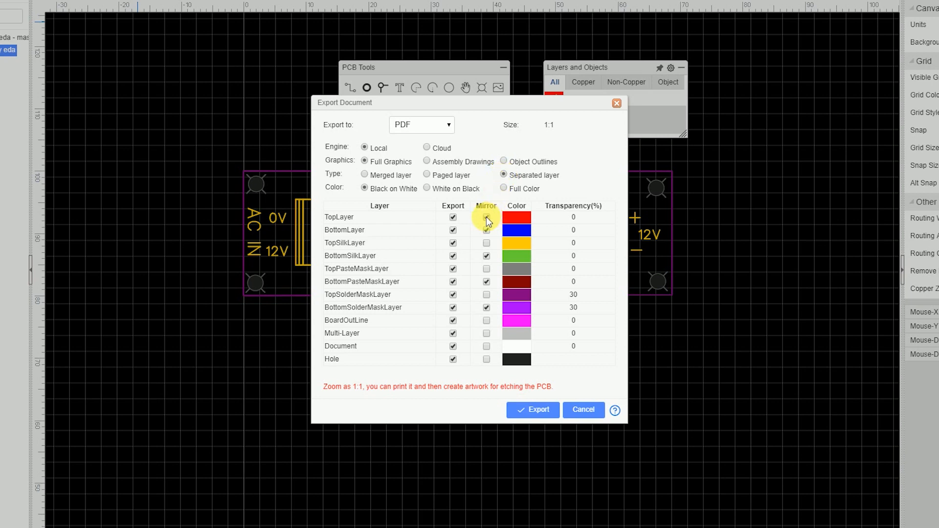
{"action": "left_click", "coordinate": [486, 230]}
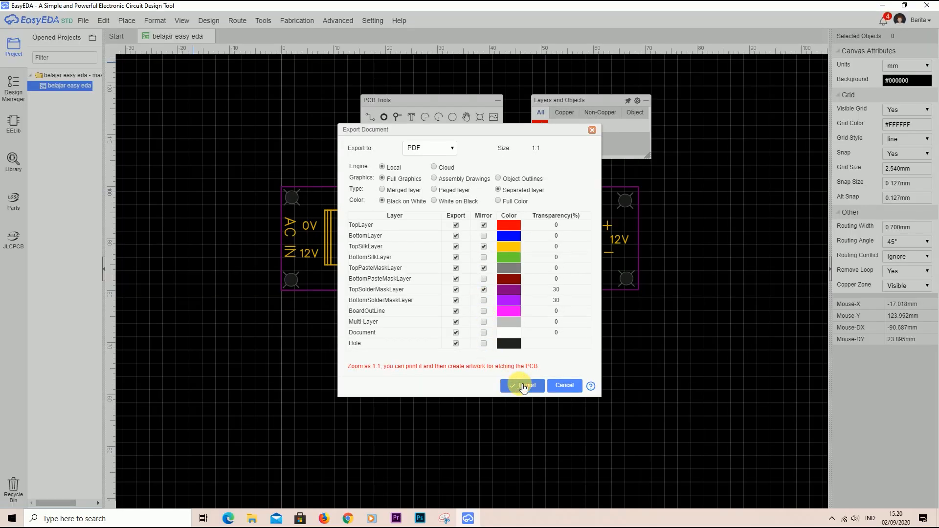
Export the layer PDFs to the Music folder under the suggested name and open the resulting archive
{"action": "left_click", "coordinate": [523, 386]}
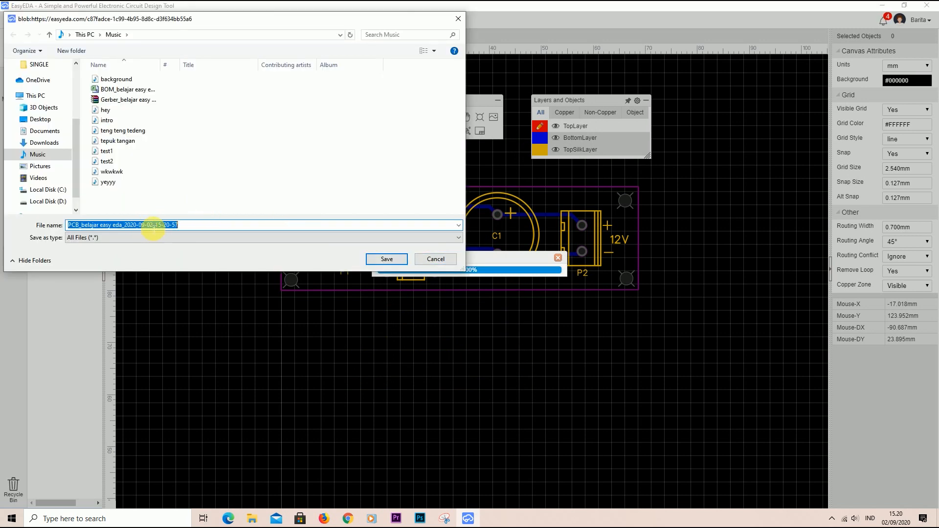
{"action": "left_click", "coordinate": [391, 256]}
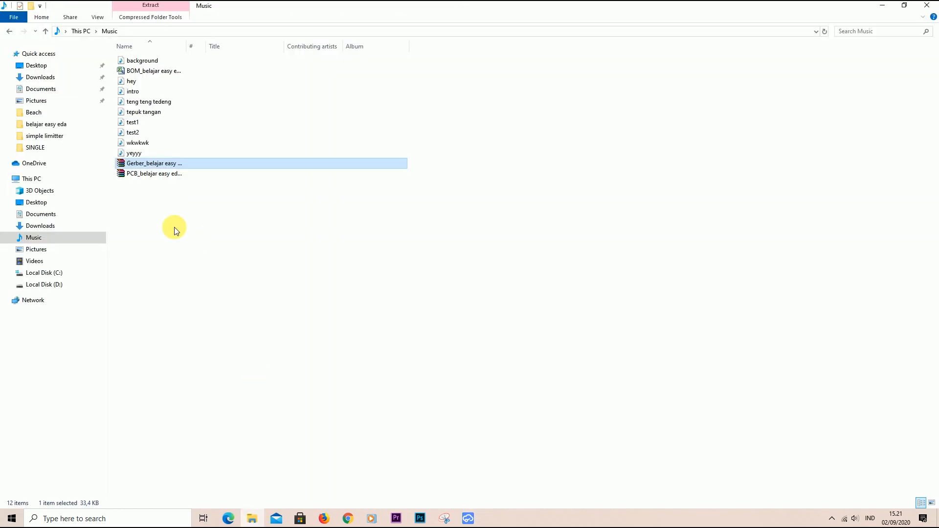
{"action": "left_click", "coordinate": [139, 173]}
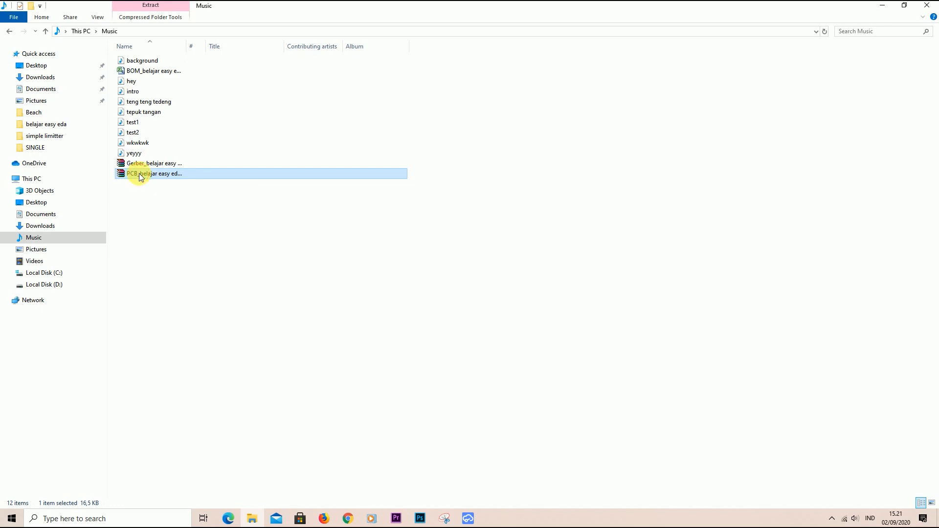
{"action": "double_click", "coordinate": [185, 176]}
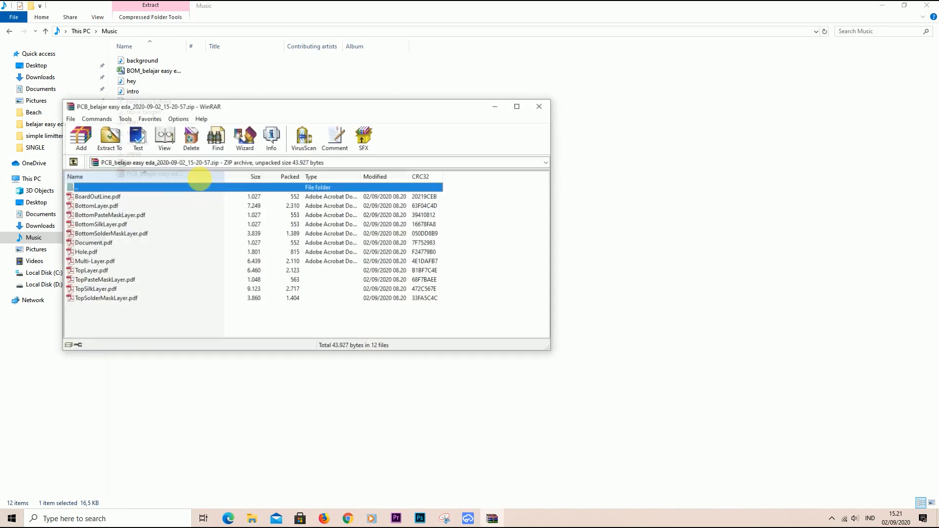
Inspect the board outline and the bottom-layer tracks in BoardOutLine.pdf and BottomLayer.pdf, closing each one
{"action": "left_click", "coordinate": [99, 196]}
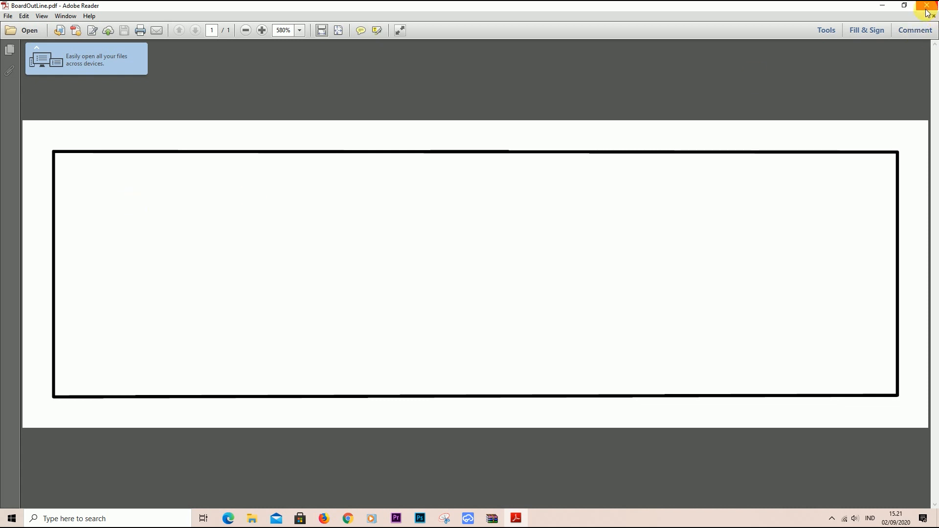
{"action": "left_click", "coordinate": [927, 12]}
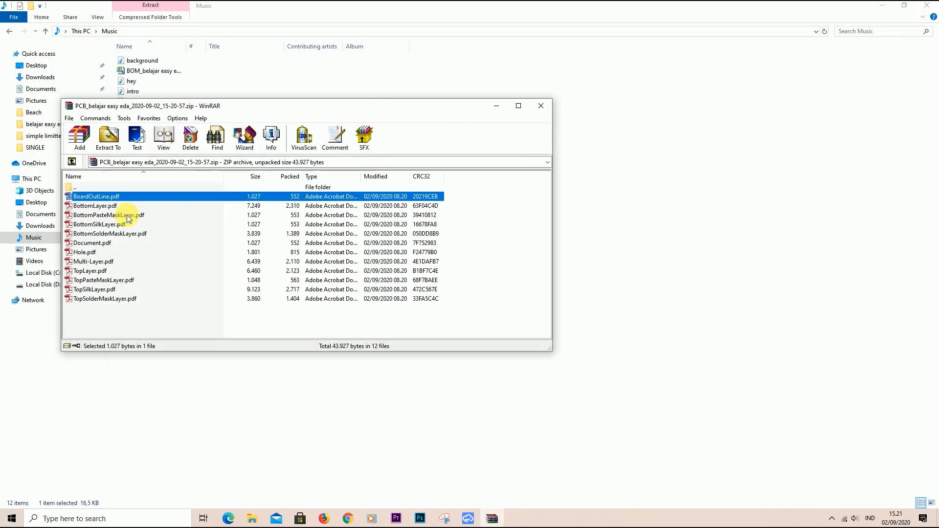
{"action": "left_click", "coordinate": [94, 205]}
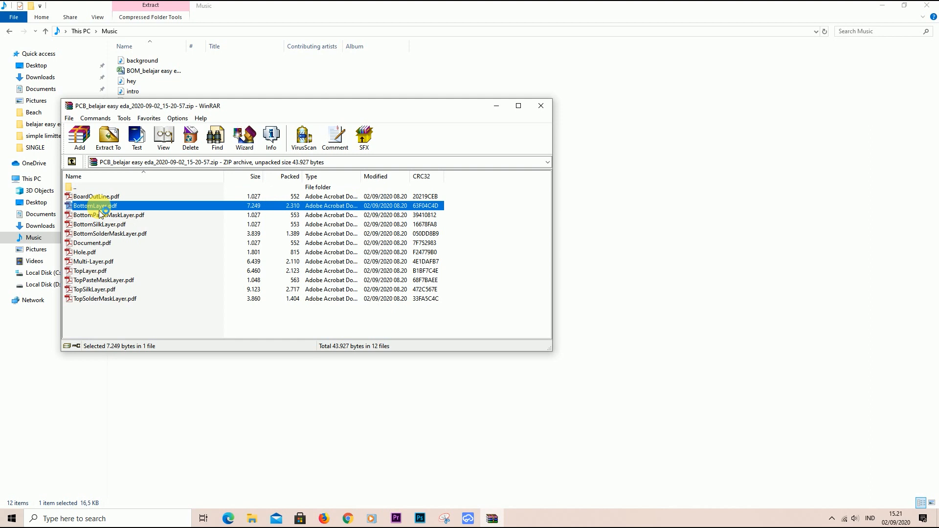
{"action": "double_click", "coordinate": [100, 208]}
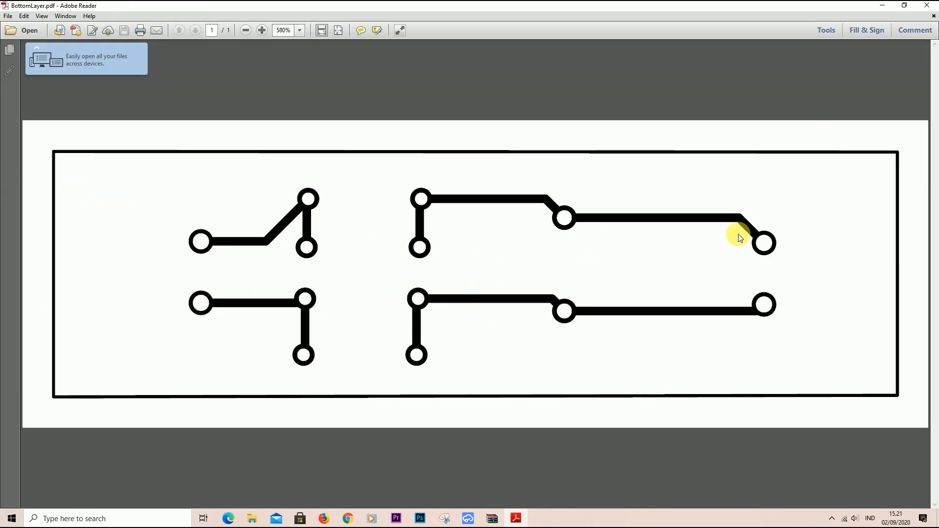
{"action": "left_click", "coordinate": [934, 8]}
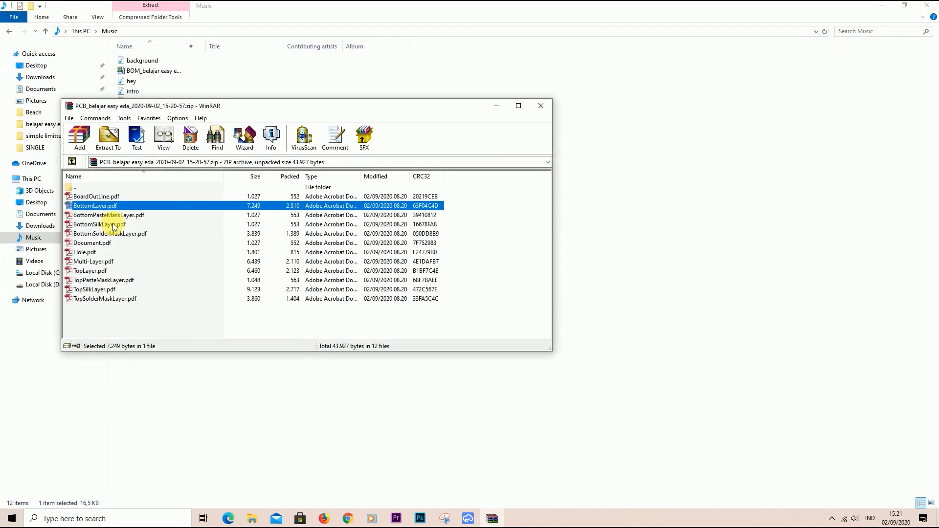
Inspect the mounting holes in Hole.pdf and the mirrored pads in TopLayer.pdf, closing each one
{"action": "double_click", "coordinate": [95, 253]}
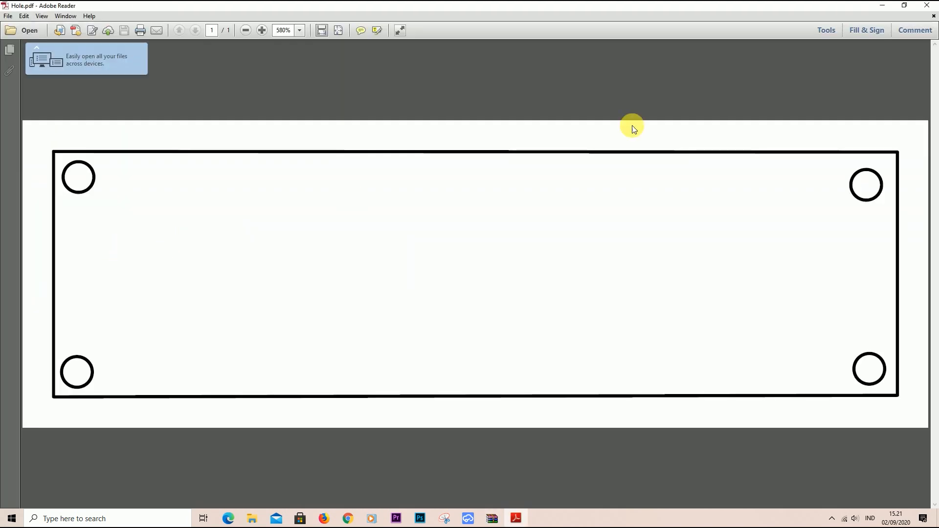
{"action": "left_click", "coordinate": [927, 5]}
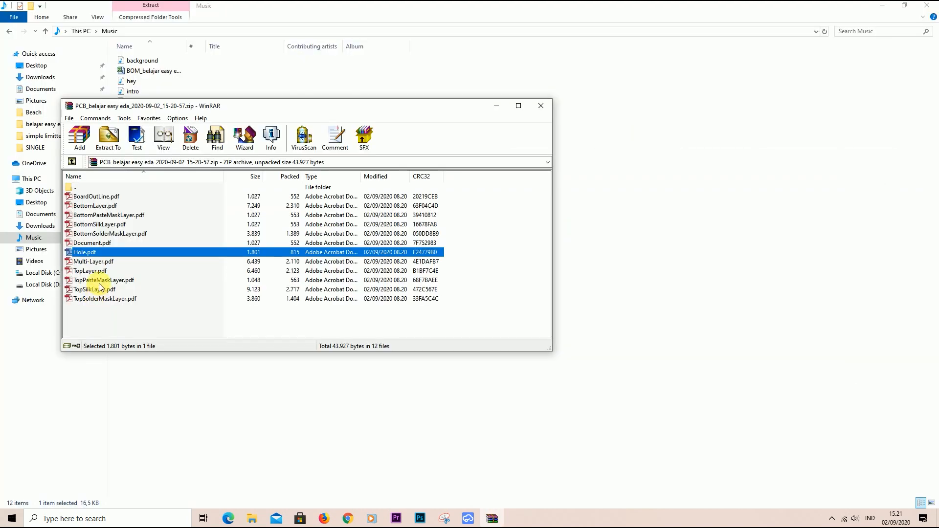
{"action": "left_click", "coordinate": [96, 272]}
{"action": "double_click", "coordinate": [95, 272]}
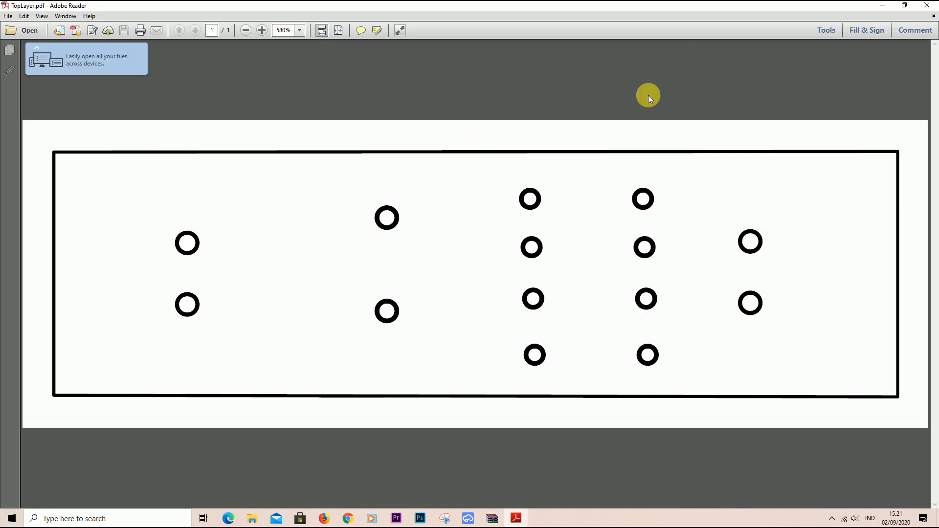
{"action": "left_click", "coordinate": [927, 6]}
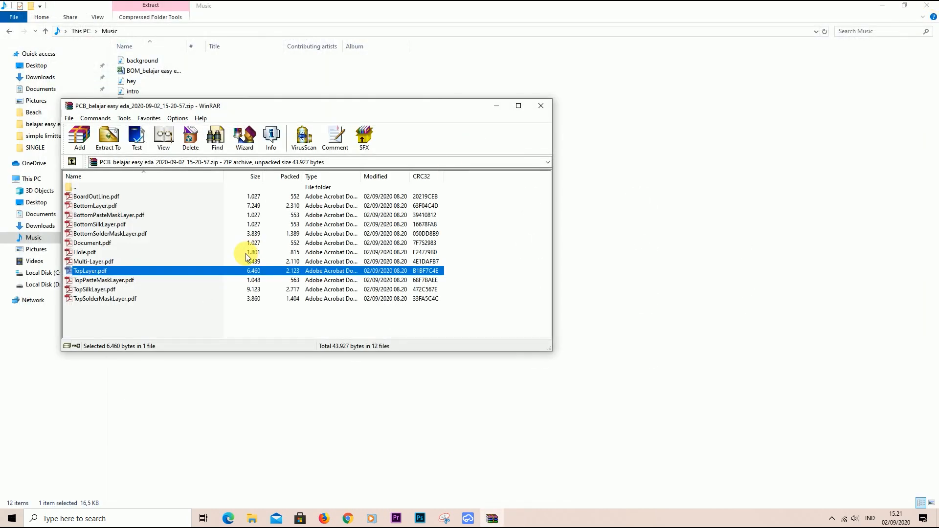
Check TopSilkLayer.pdf, recheck Hole.pdf and TopLayer.pdf, and view the pads in Multi-Layer.pdf
{"action": "double_click", "coordinate": [179, 283]}
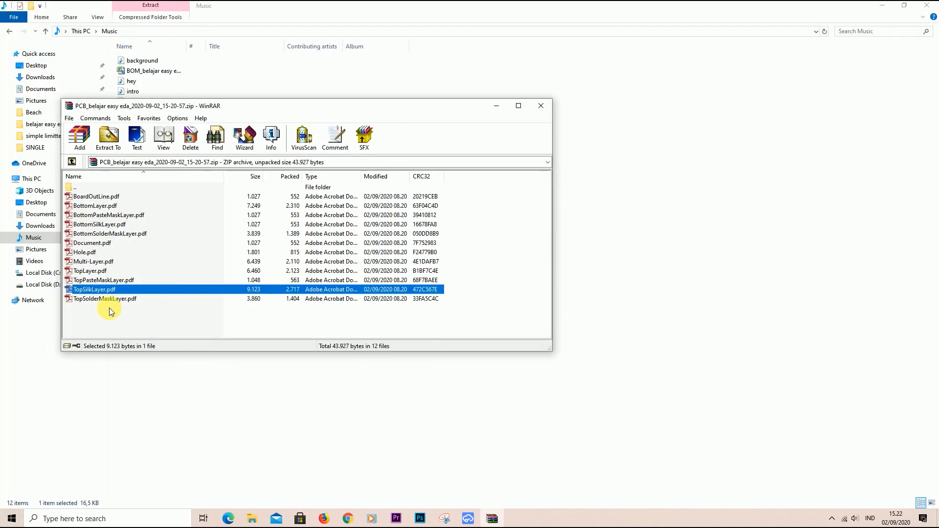
{"action": "double_click", "coordinate": [99, 255]}
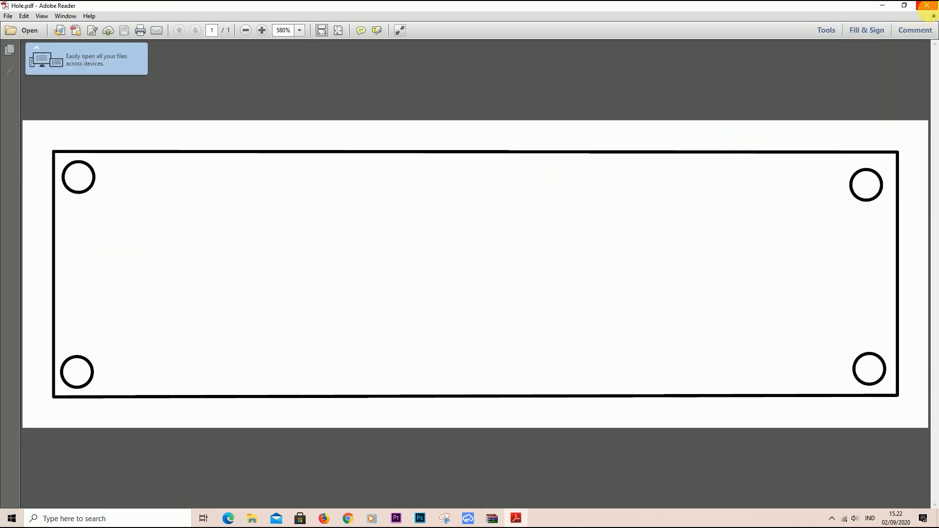
{"action": "left_click", "coordinate": [927, 7]}
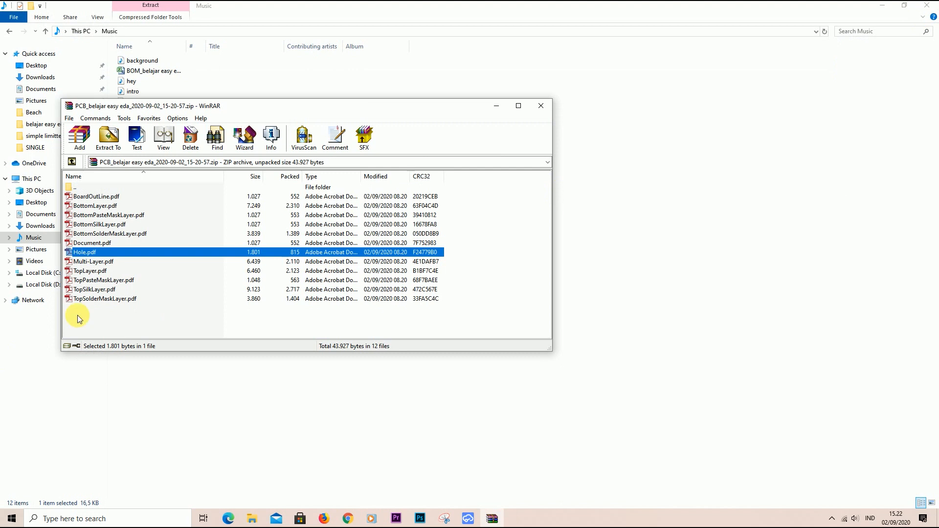
{"action": "double_click", "coordinate": [90, 270]}
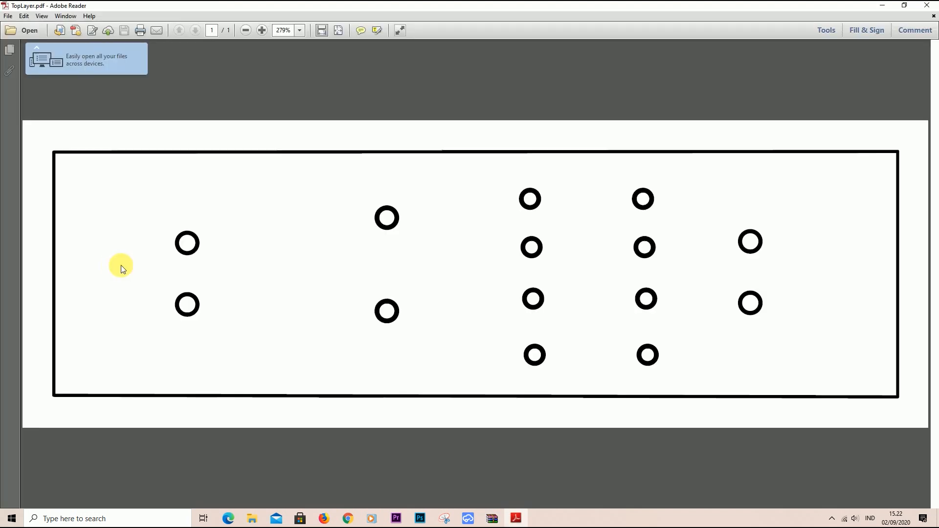
{"action": "left_click", "coordinate": [927, 7]}
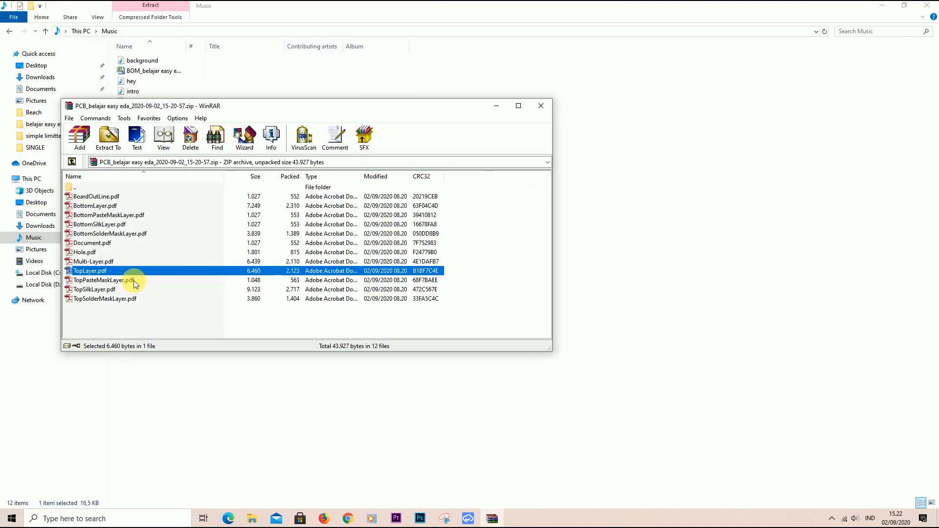
{"action": "left_click", "coordinate": [95, 261]}
{"action": "double_click", "coordinate": [96, 261]}
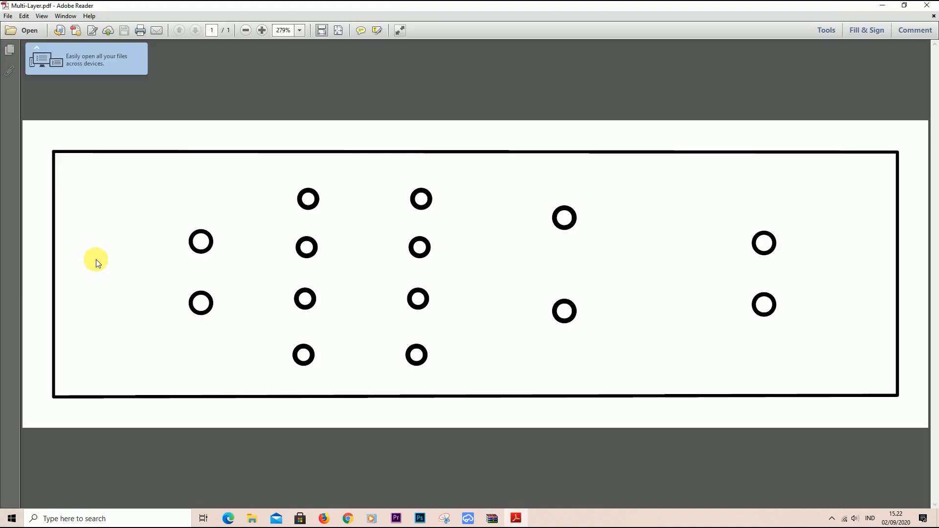